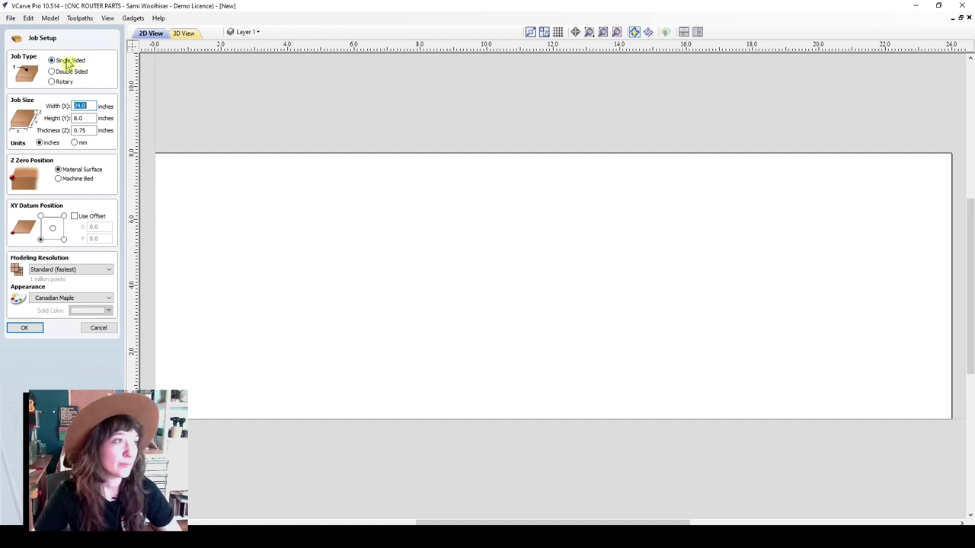
Set up the single-sided job at 24 by 8 by 0.75 inches with Z zero on the material surface
left_click(84, 106)
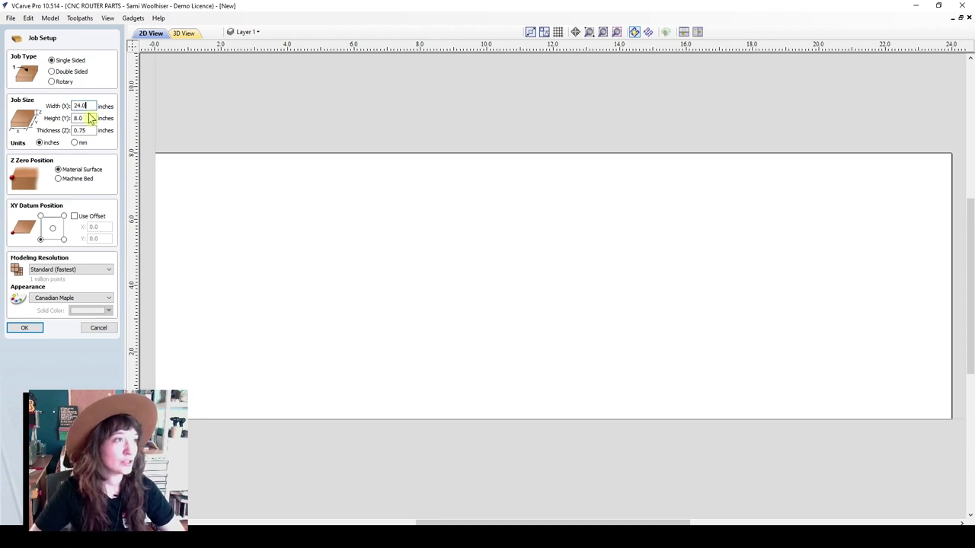
left_click(88, 119)
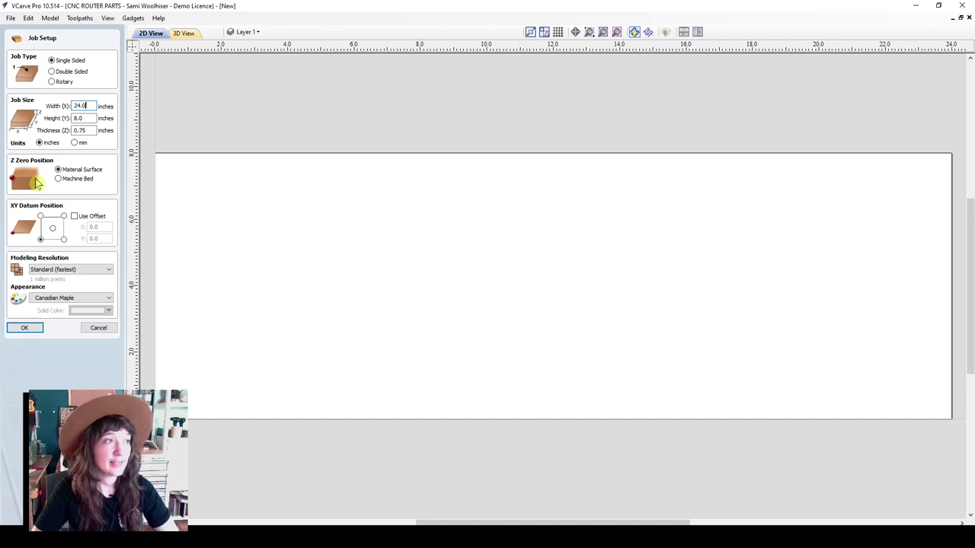
left_click(74, 179)
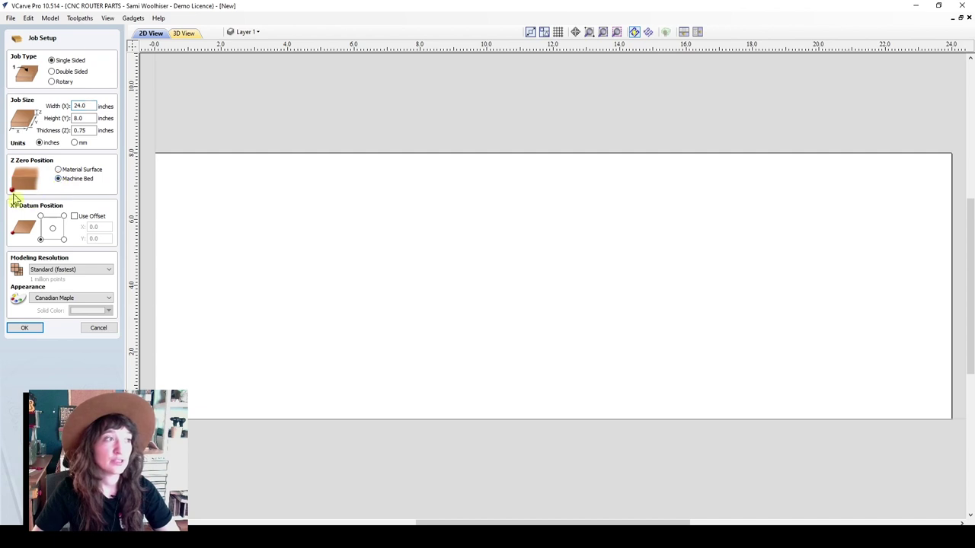
left_click(59, 171)
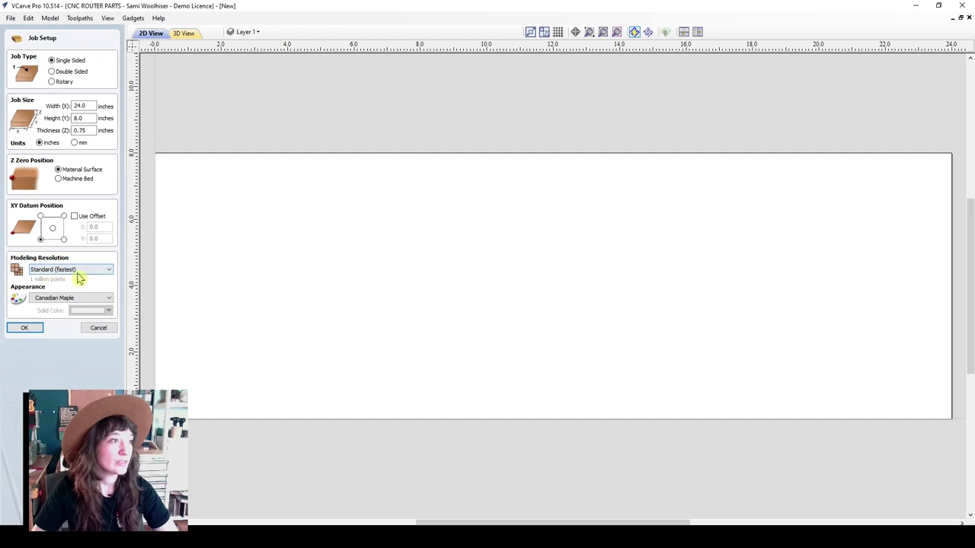
left_click(25, 329)
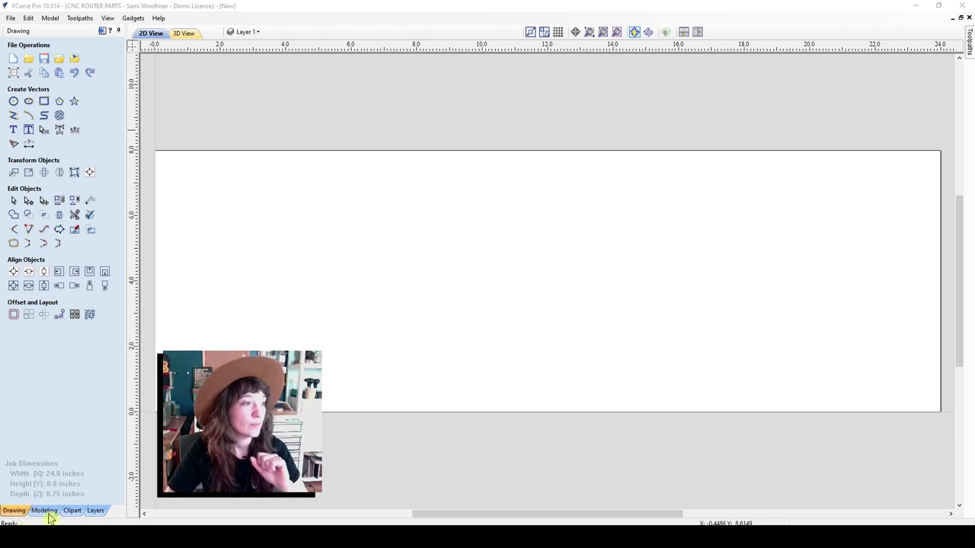
Look over the layers list, the drawing tools and the toolpath operations
left_click(95, 511)
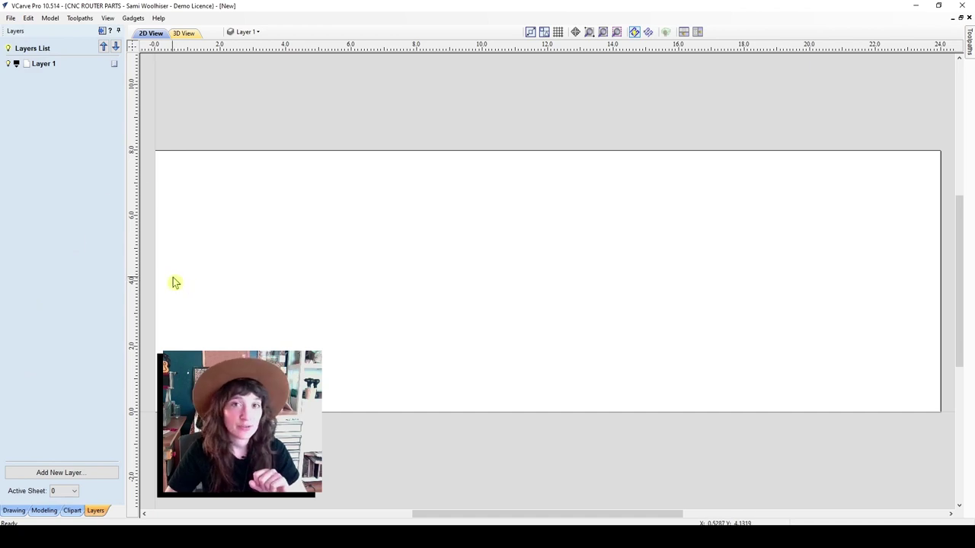
left_click(14, 511)
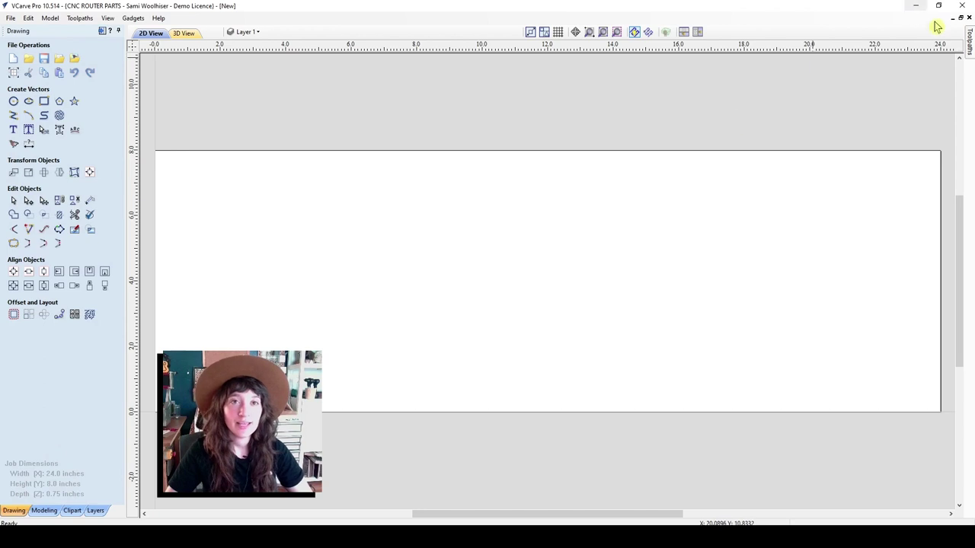
left_click(970, 47)
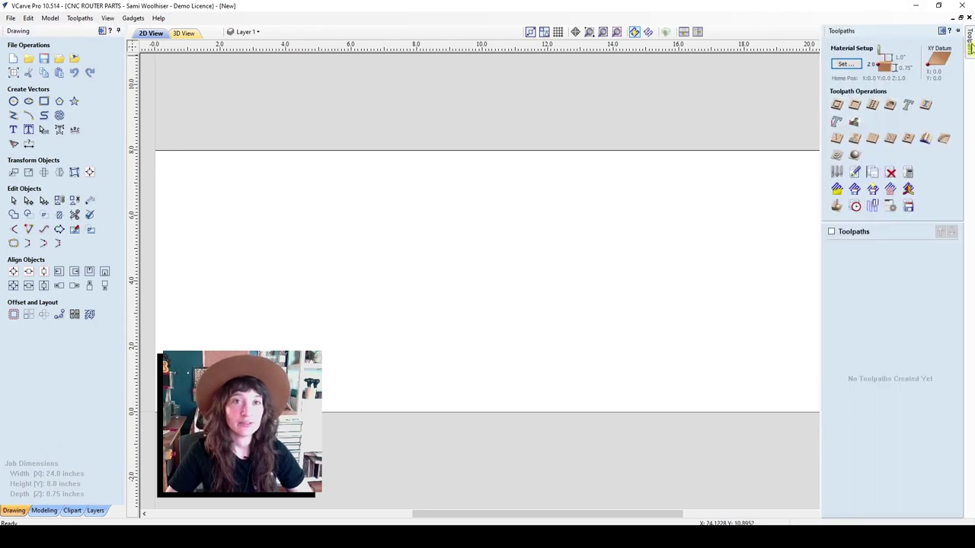
left_click(957, 31)
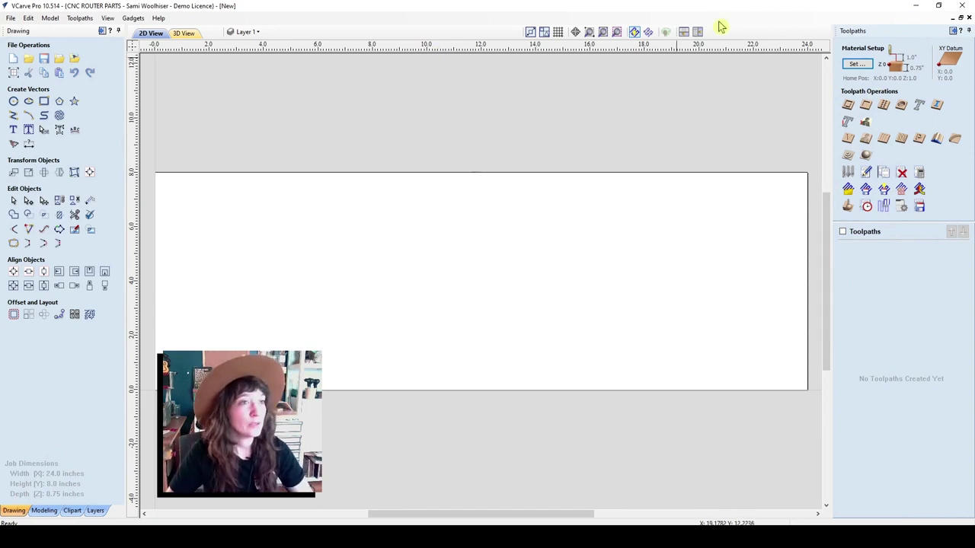
left_click(969, 34)
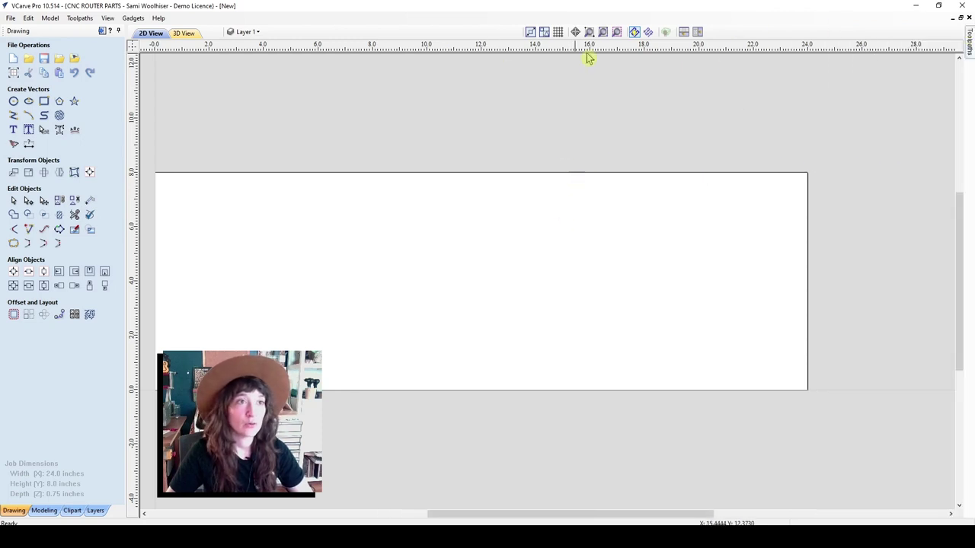
left_click(602, 33)
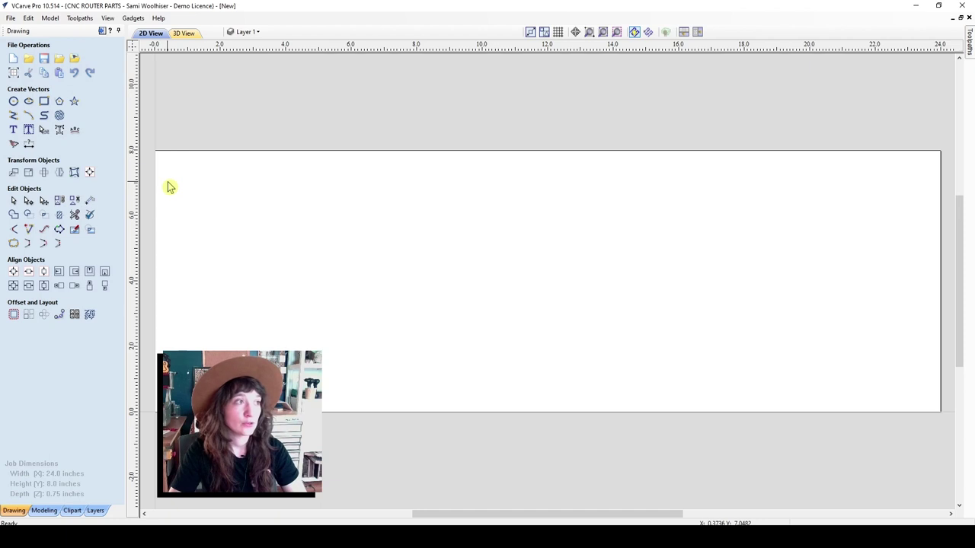
Draw a square-cornered rectangle about 20.6 by 5.8 inches inside the job area
left_click(45, 102)
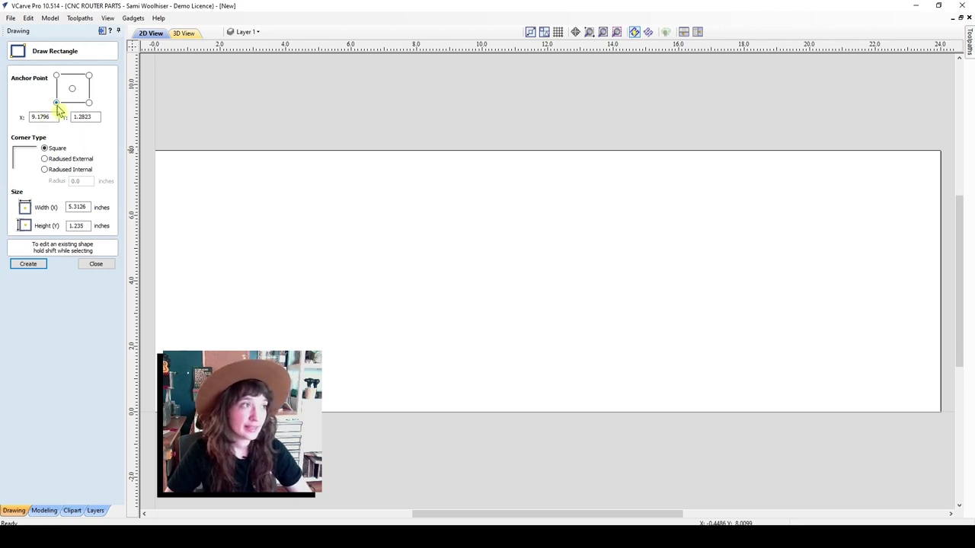
left_click(97, 117)
left_click_drag(202, 379, 875, 186)
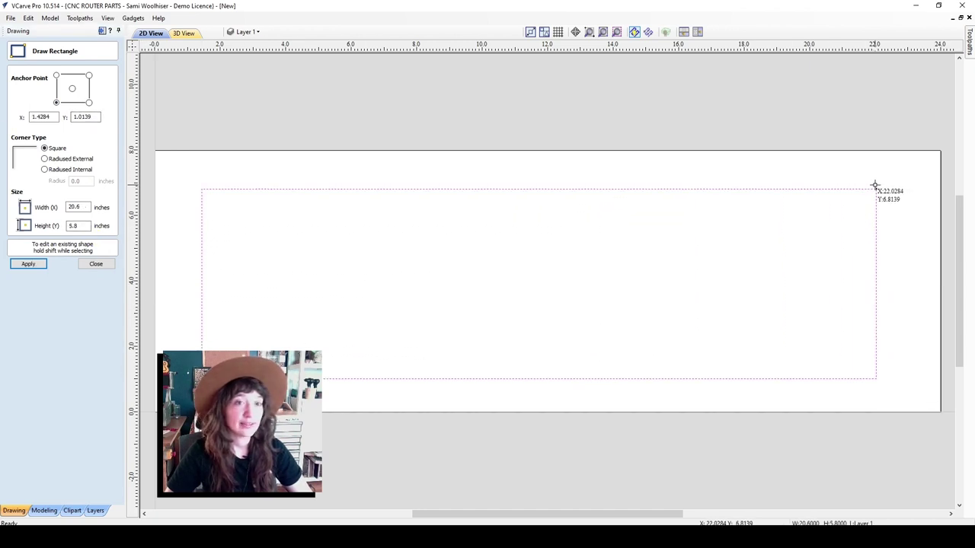
Resize the rectangle to 18 by 4.5 inches and place its lower-left anchor at X 1, Y 1
double_click(87, 227)
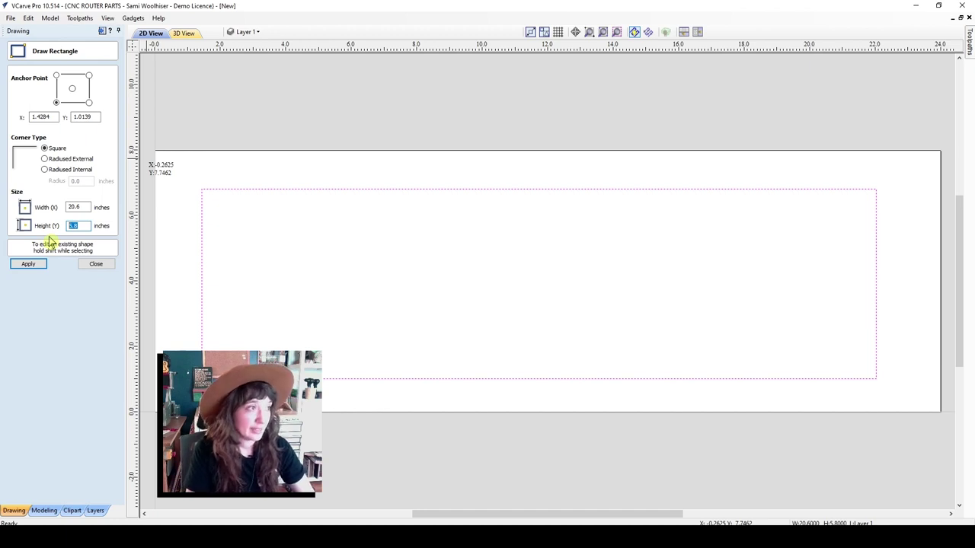
type("4.5")
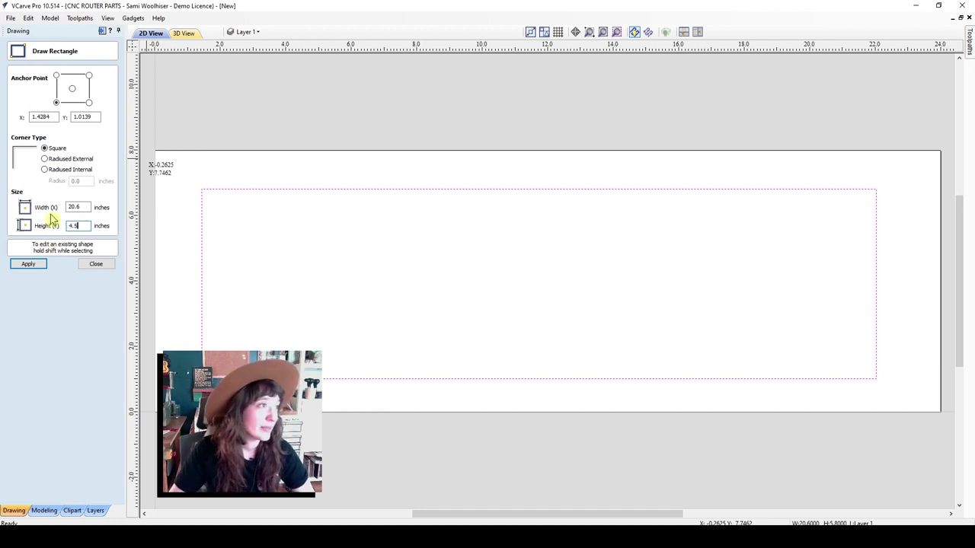
double_click(74, 207)
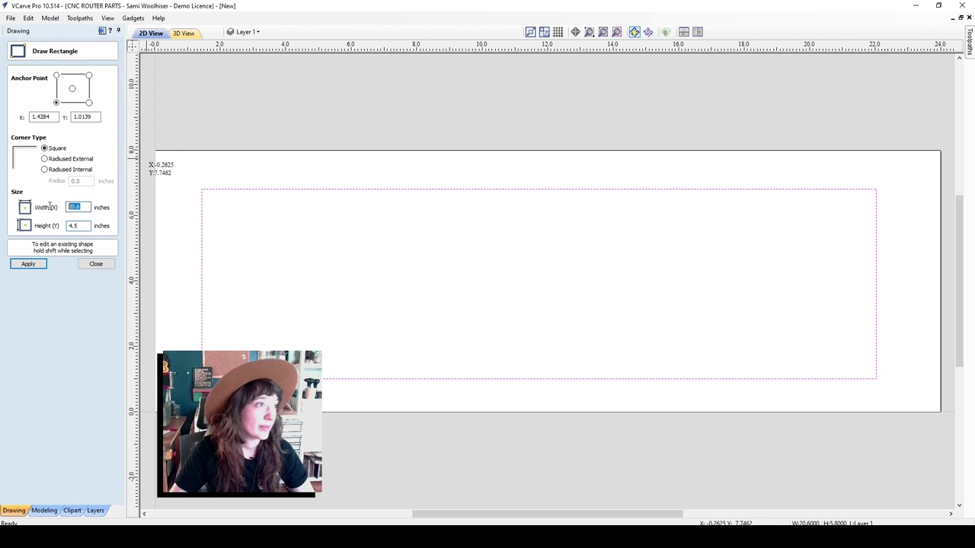
type("18")
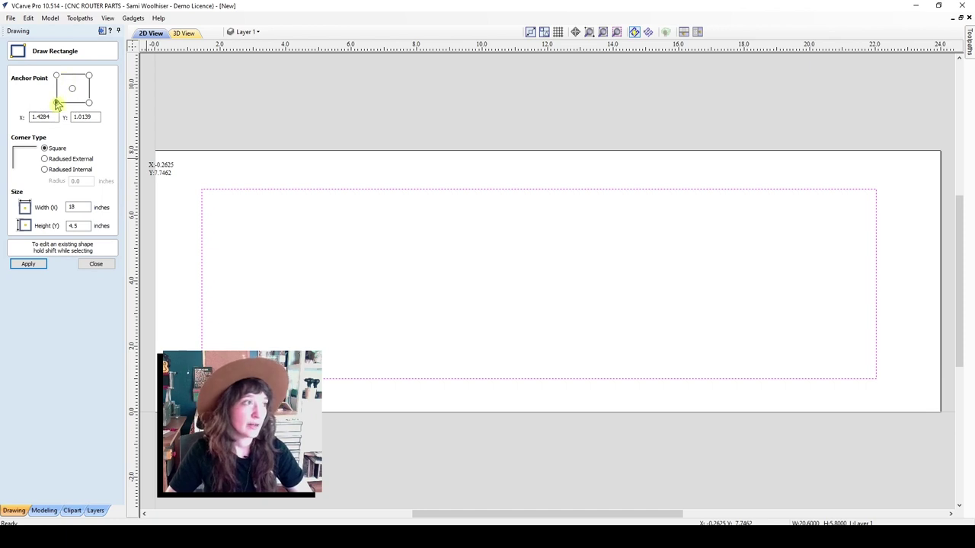
left_click_drag(50, 118, 24, 124)
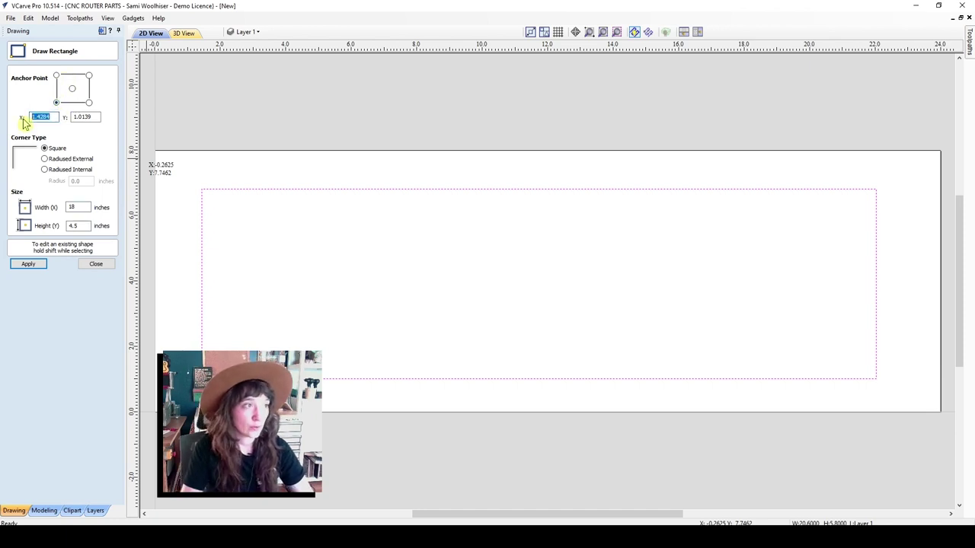
type("1")
key("Tab")
type("1")
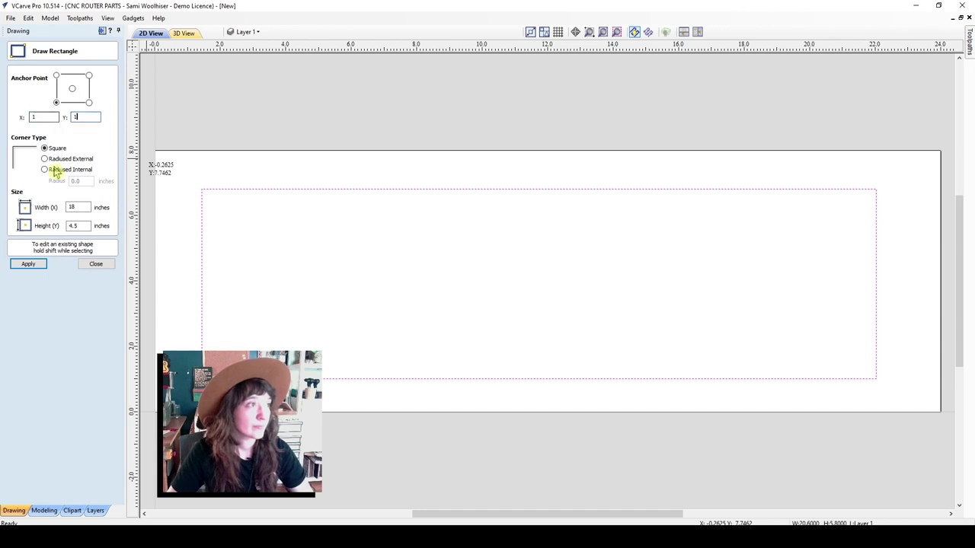
left_click(28, 264)
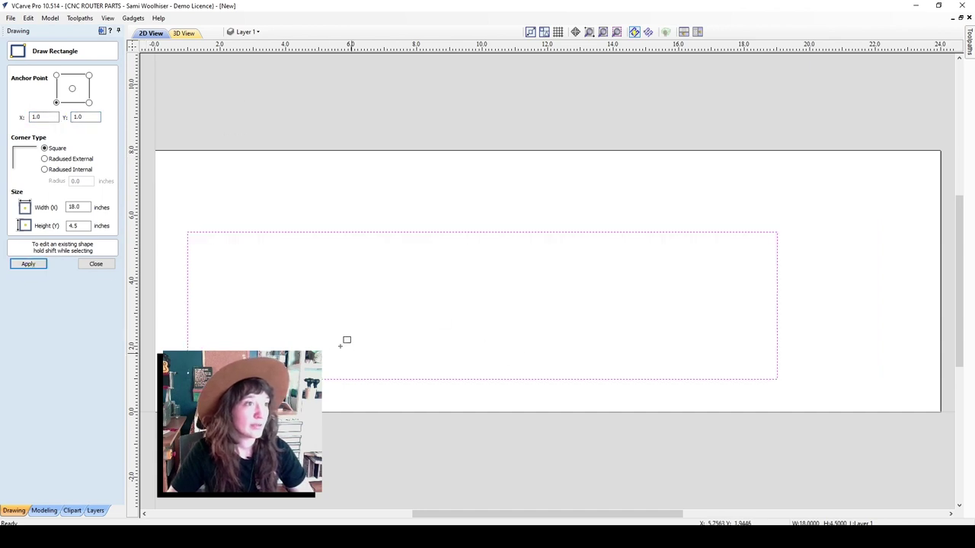
Anchor the rectangle by its center and position it at X 12, Y 4
left_click_drag(88, 225, 60, 226)
type("6")
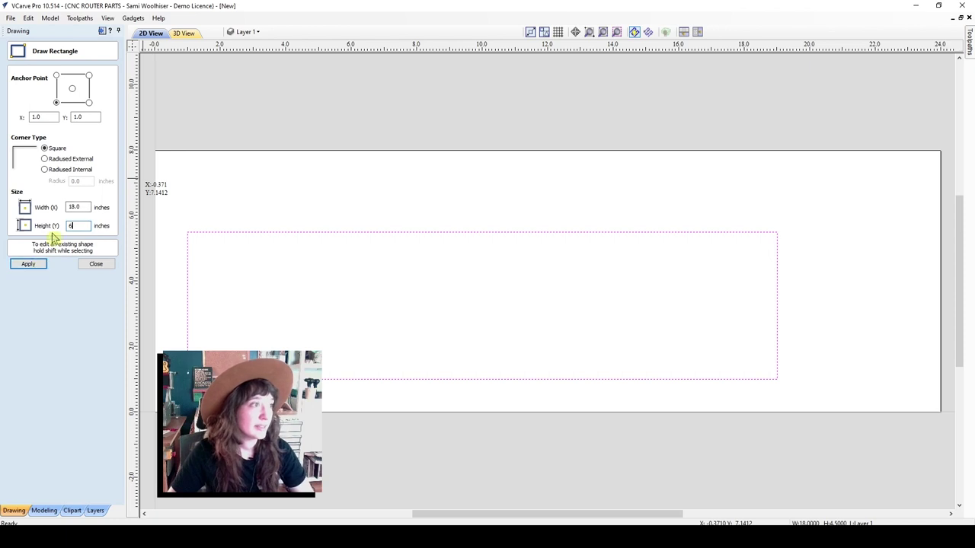
left_click(72, 89)
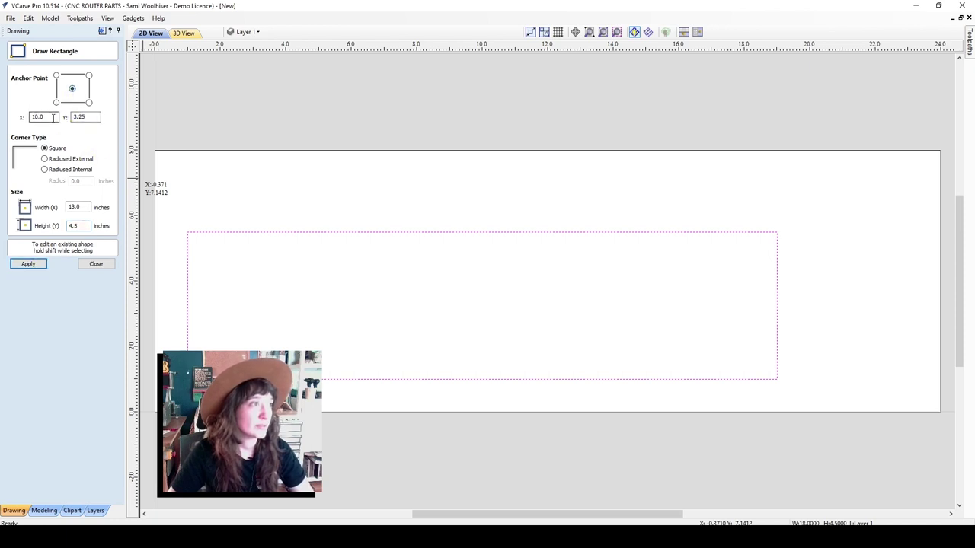
left_click_drag(54, 117, 23, 119)
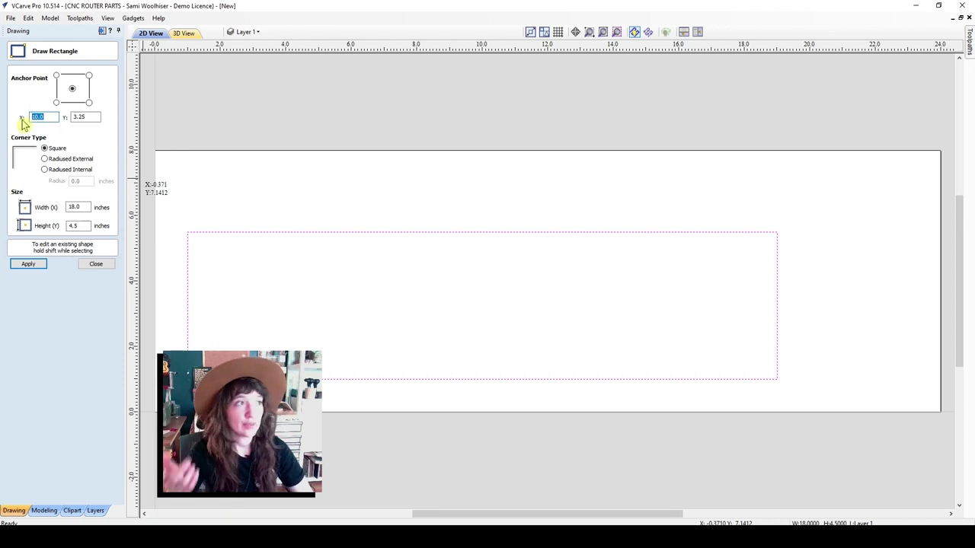
type("12")
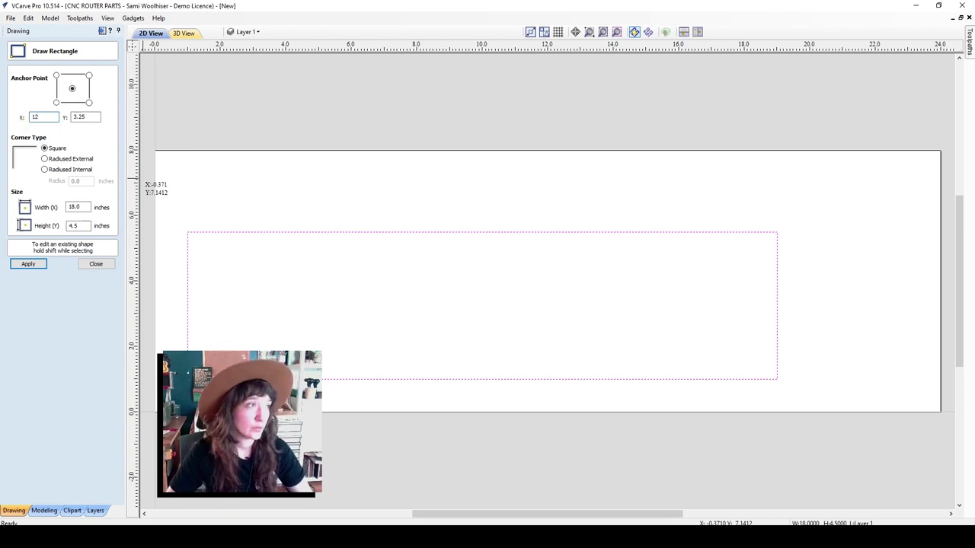
left_click_drag(94, 118, 67, 118)
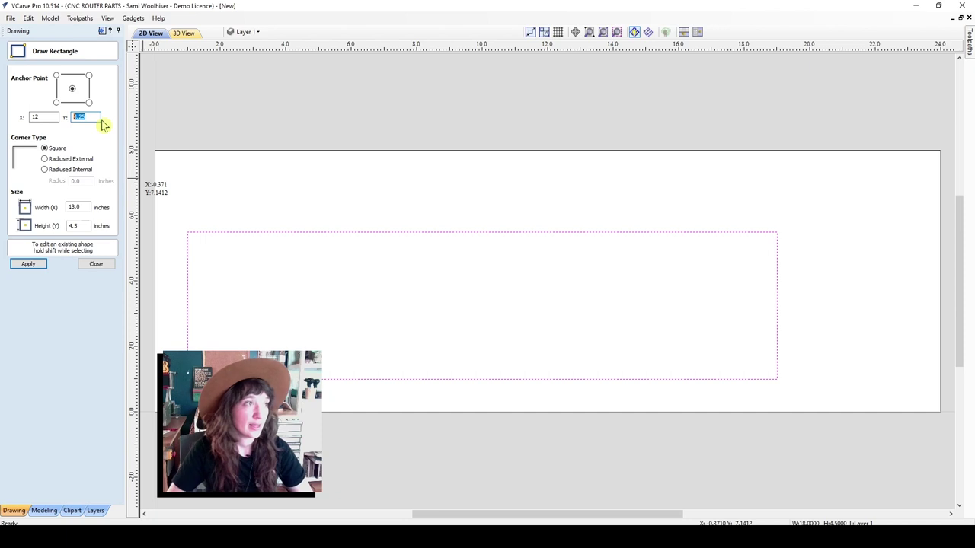
type("4")
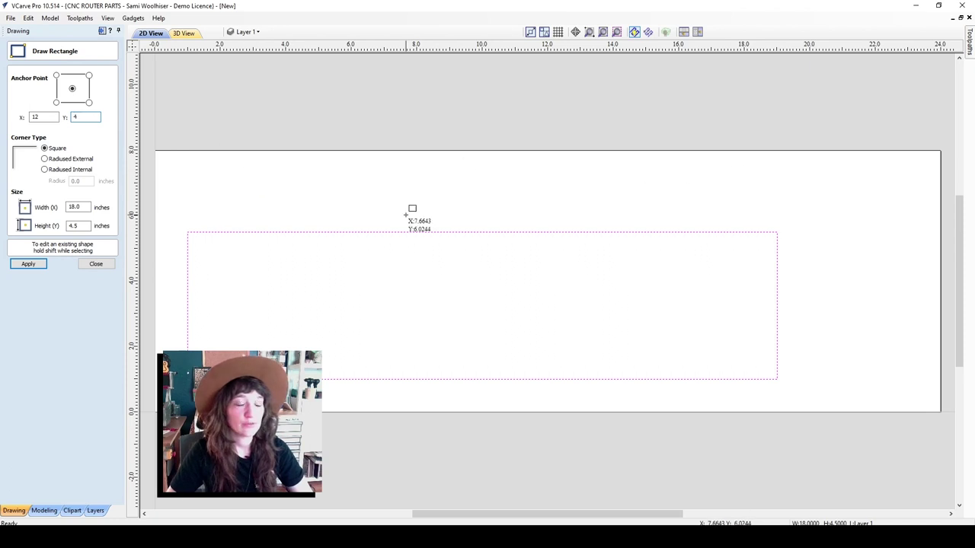
left_click(35, 268)
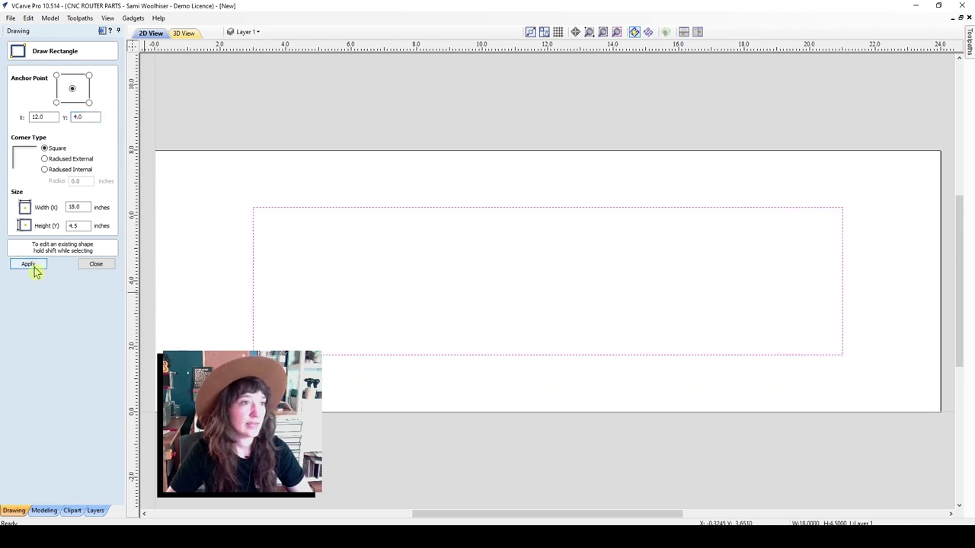
Set the rectangle's height to 6 inches, finish the shape and deselect it
double_click(85, 226)
type("6")
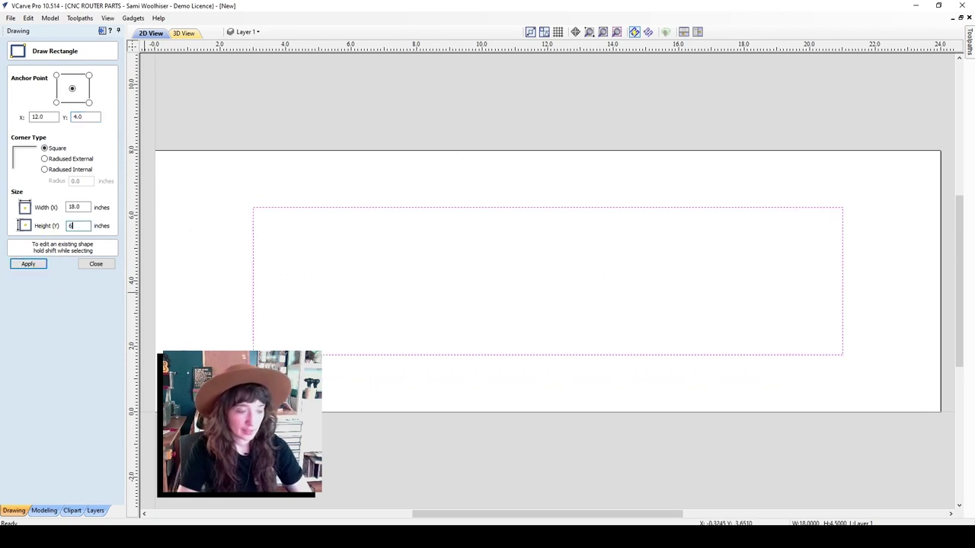
left_click(32, 266)
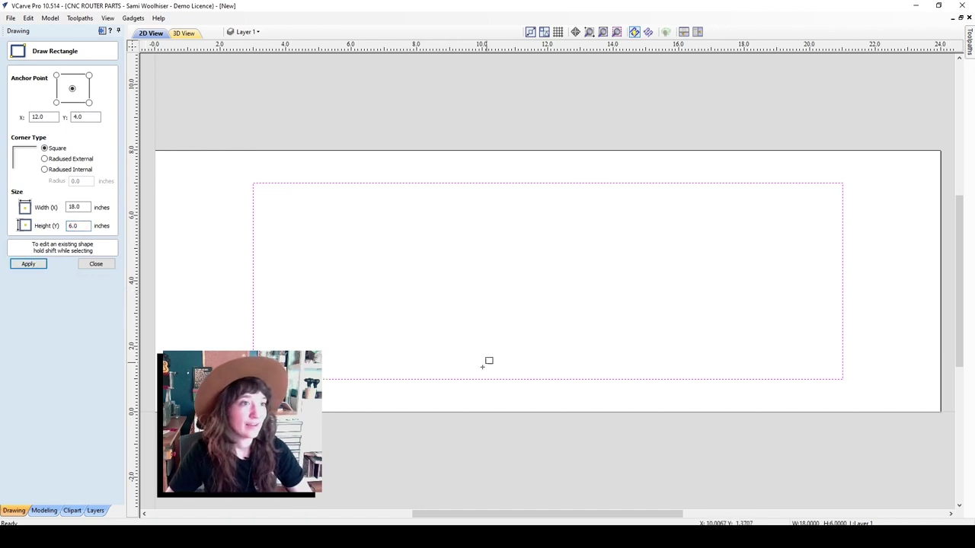
left_click(94, 264)
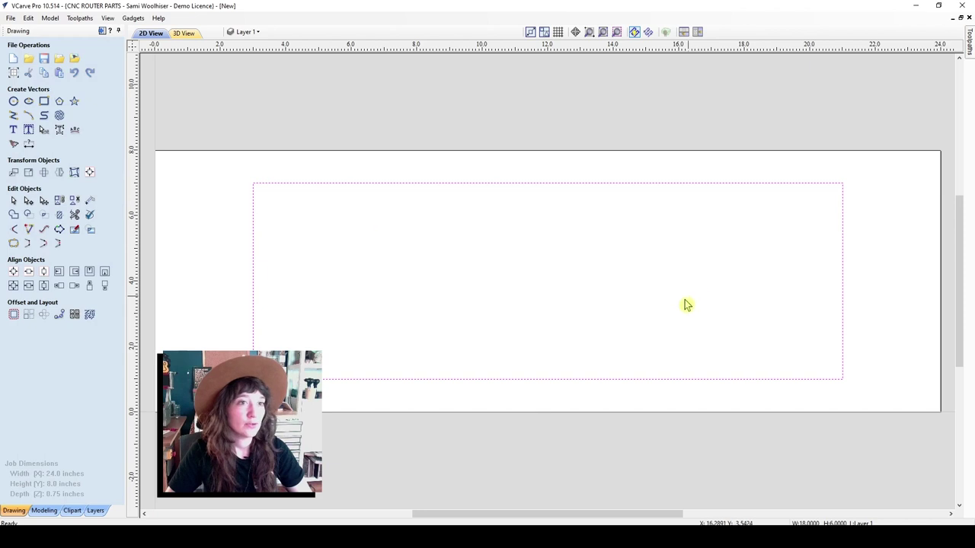
left_click(885, 257)
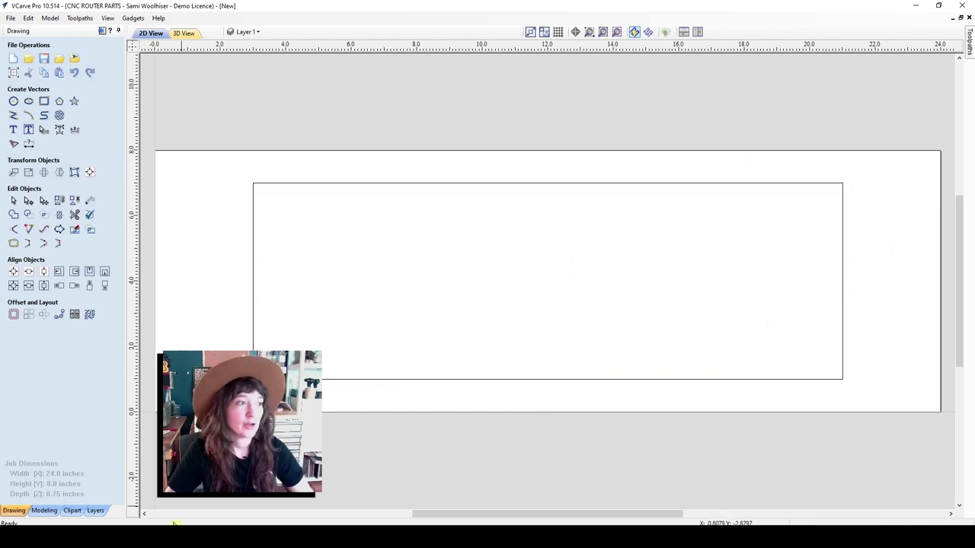
Rename Layer 1 as "Exterior Profile"
left_click(96, 511)
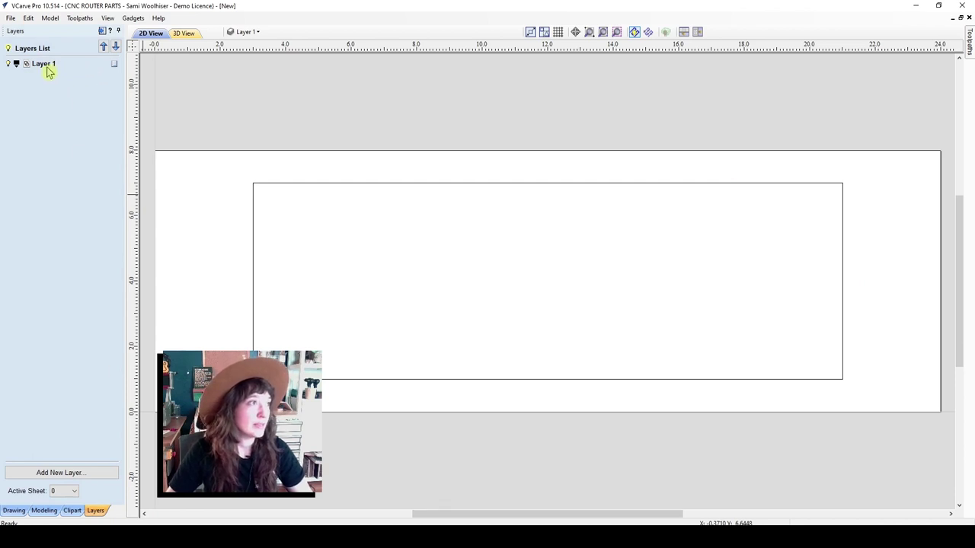
double_click(46, 66)
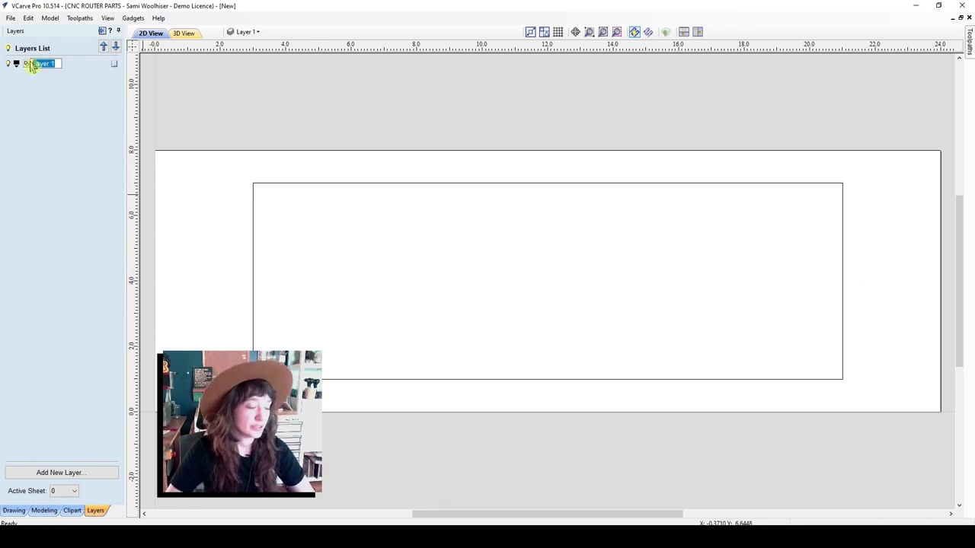
type("Exterior")
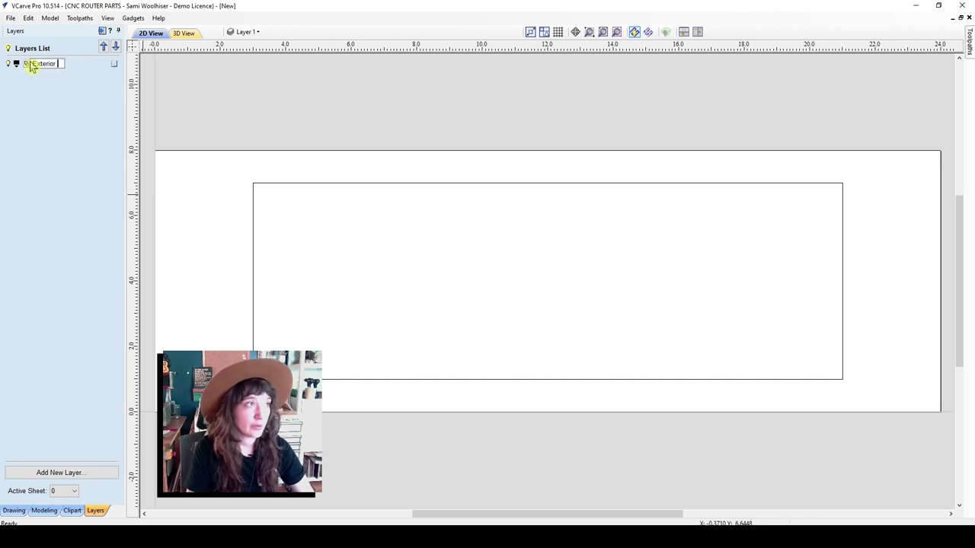
type(" Profile")
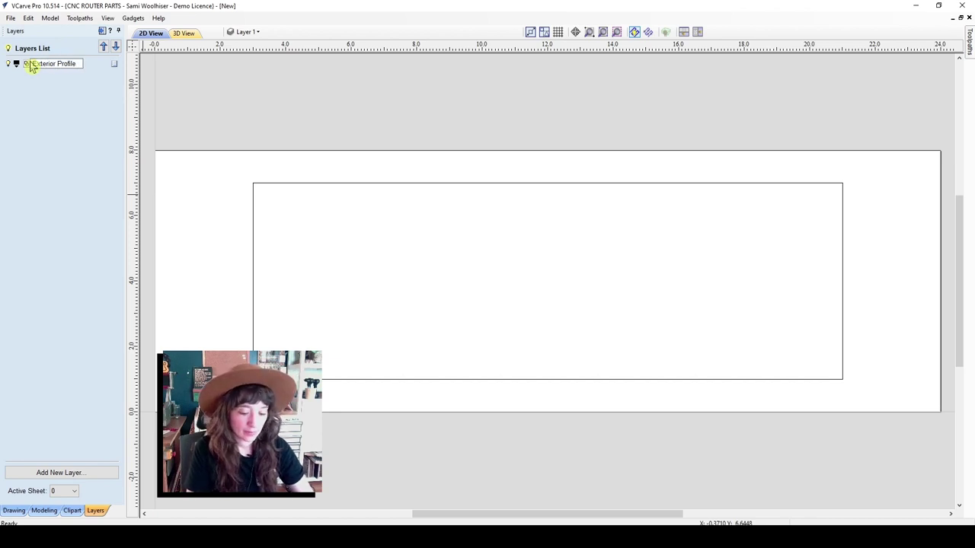
Finish naming the layer "Exterior Profile - Through Cut" and set its color to lime green
type(" - Through Cut")
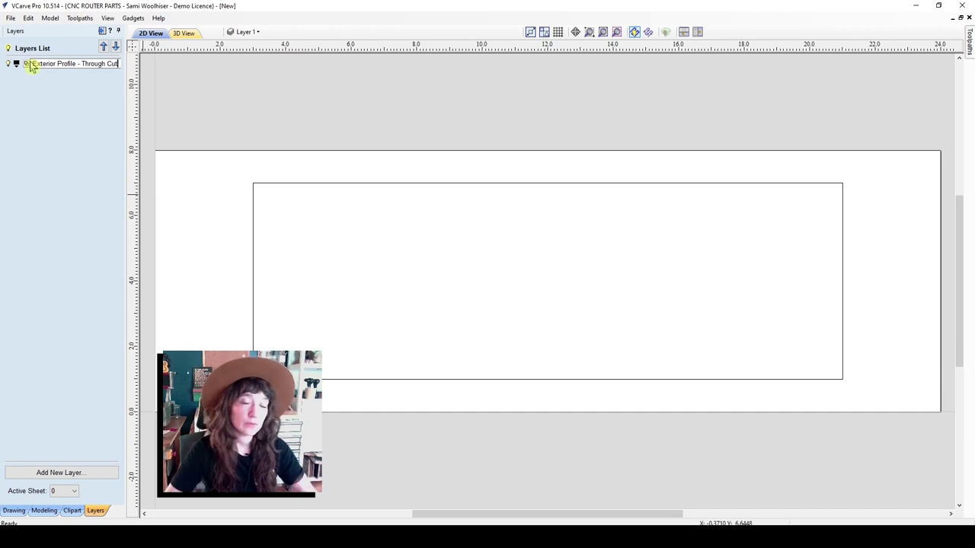
key("Return")
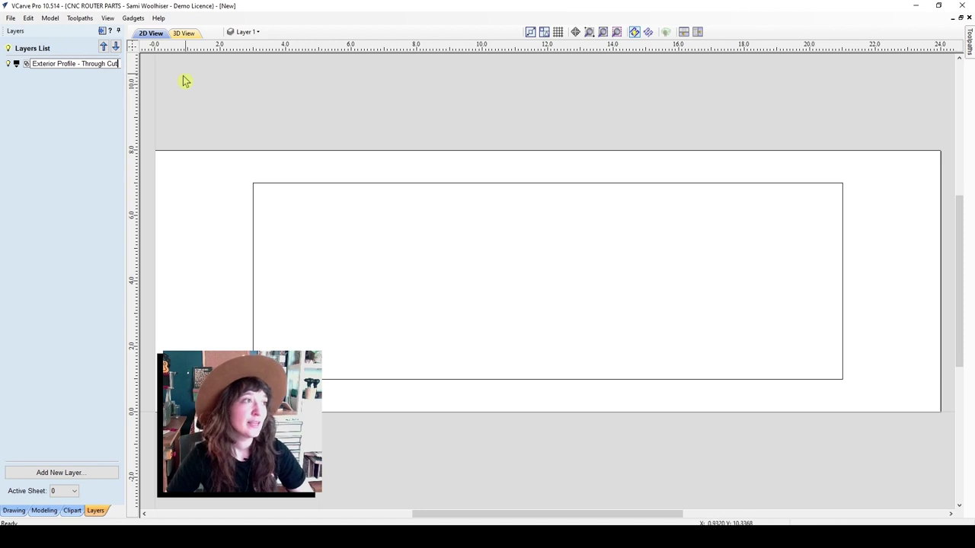
key("Return")
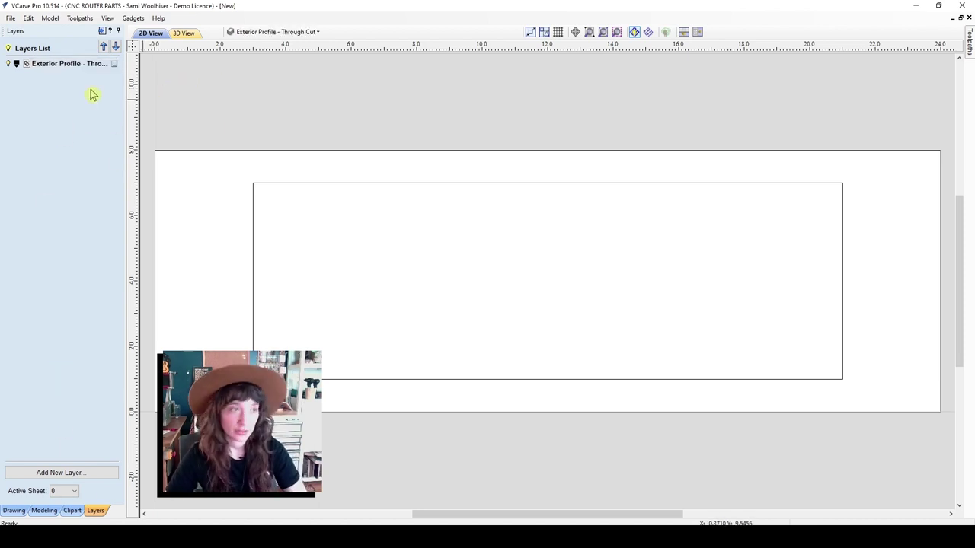
left_click(17, 64)
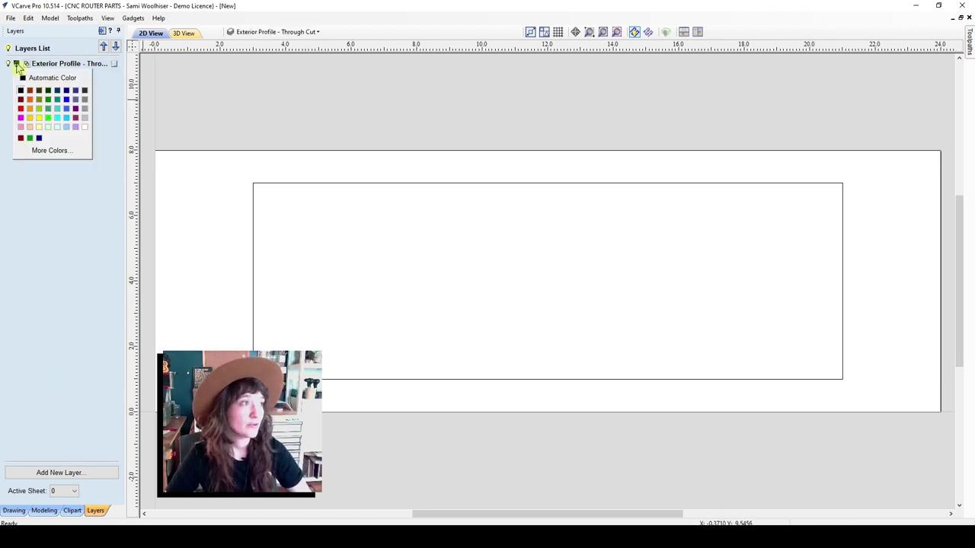
left_click(39, 117)
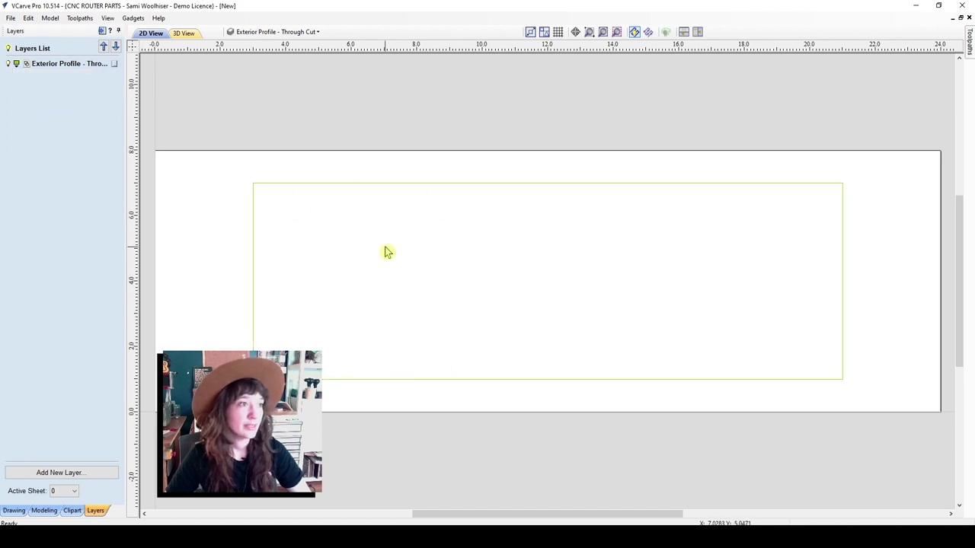
Copy the 18 by 6 inch rectangle to a new orange layer named "Reference"
left_click(14, 510)
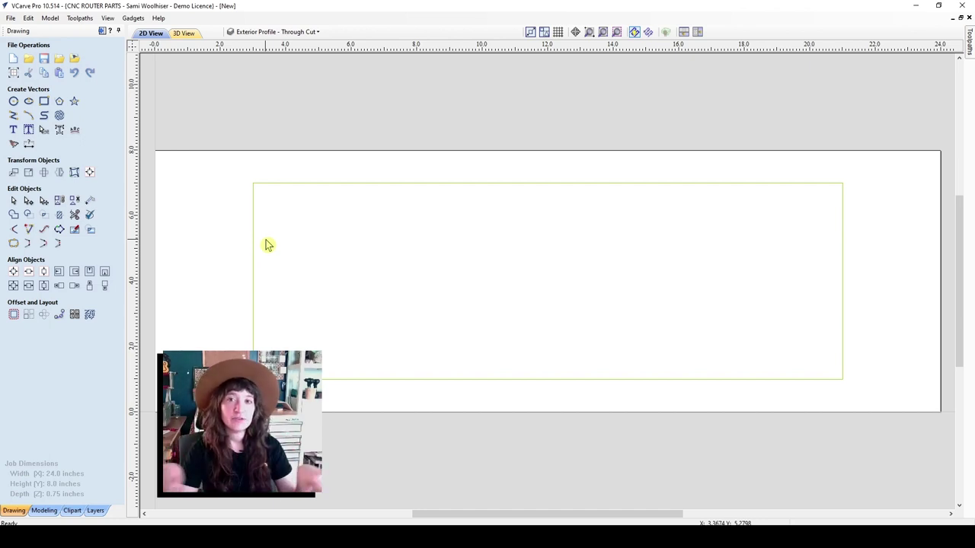
left_click(291, 185)
right_click(292, 188)
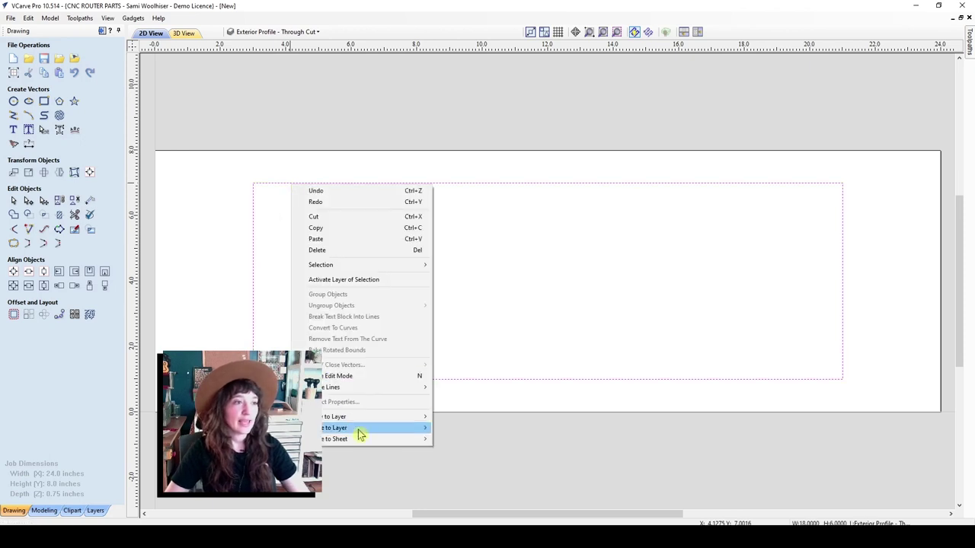
mouse_move(359, 418)
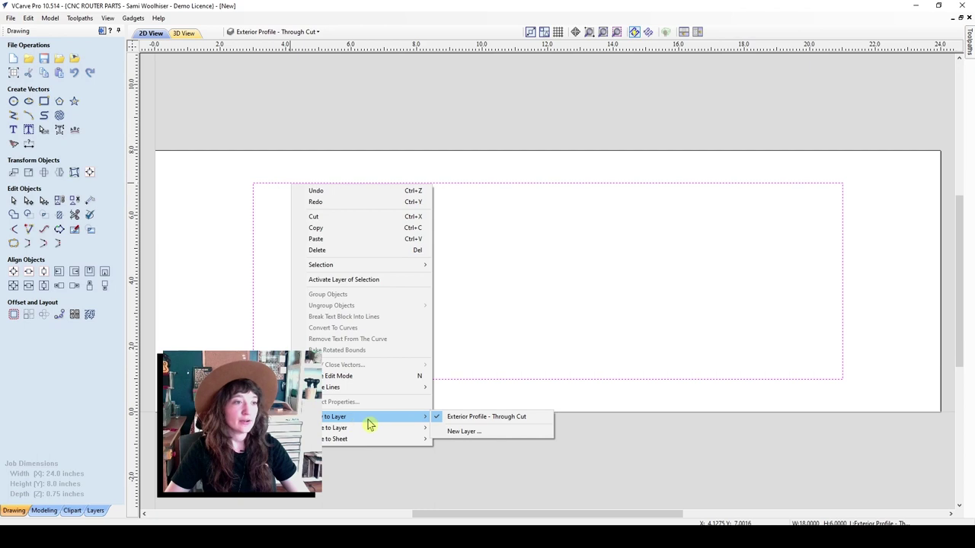
left_click(457, 433)
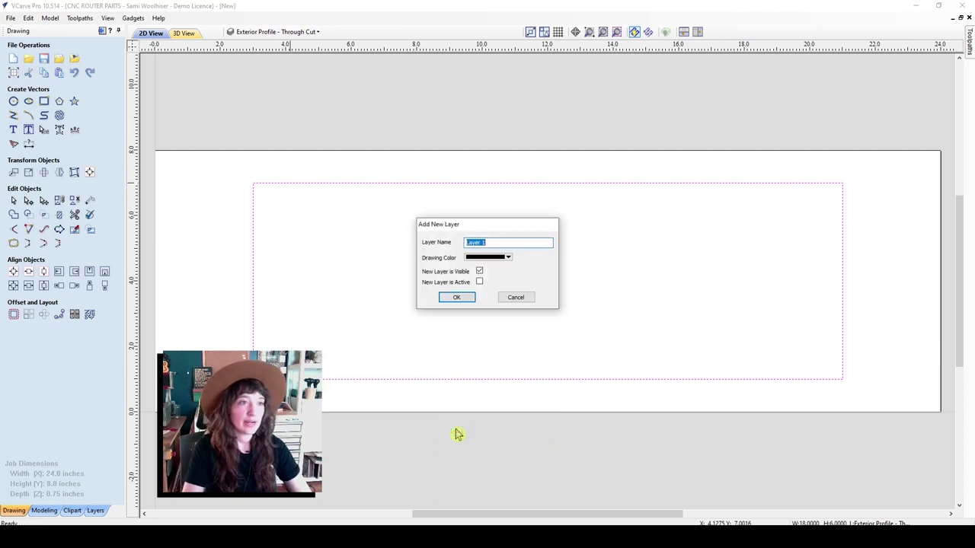
type("Reference")
left_click(457, 297)
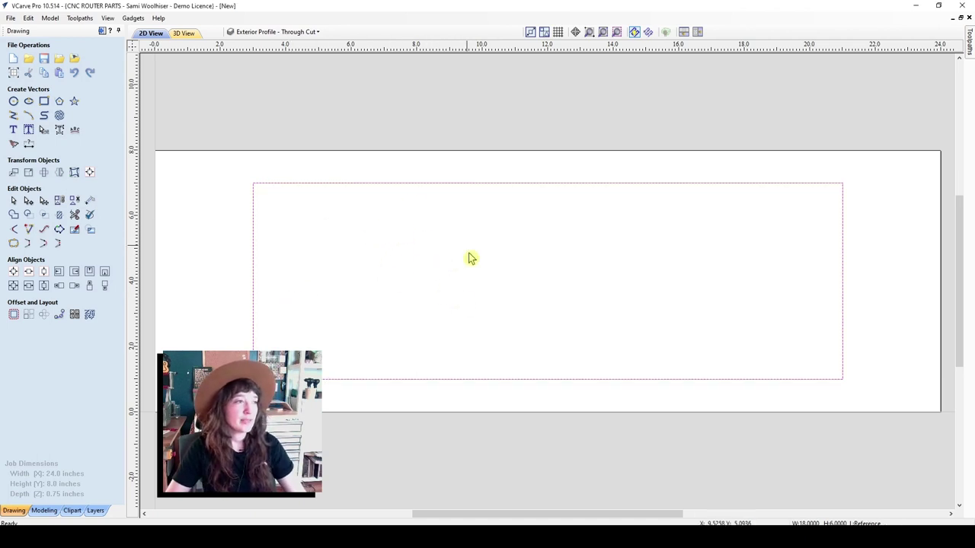
left_click(13, 314)
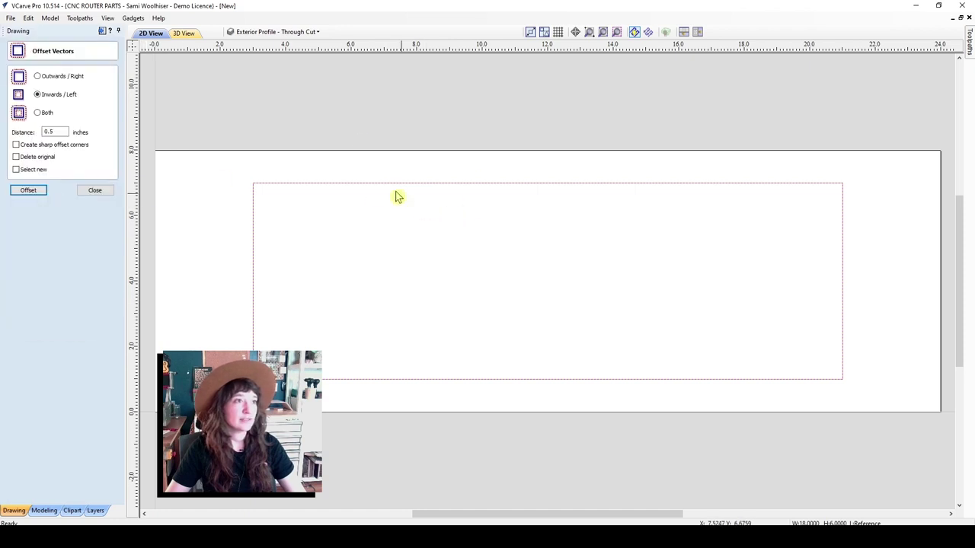
left_click(61, 132)
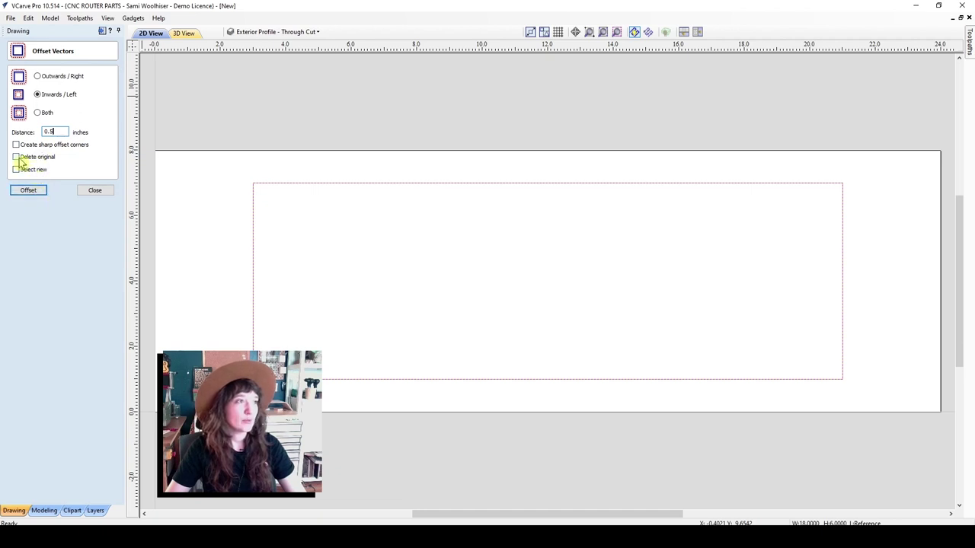
left_click(38, 194)
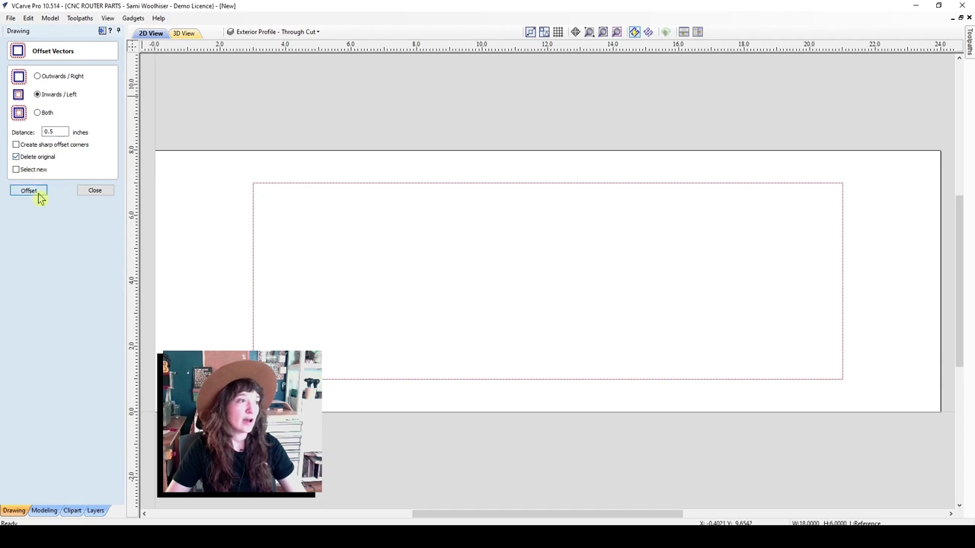
left_click(90, 192)
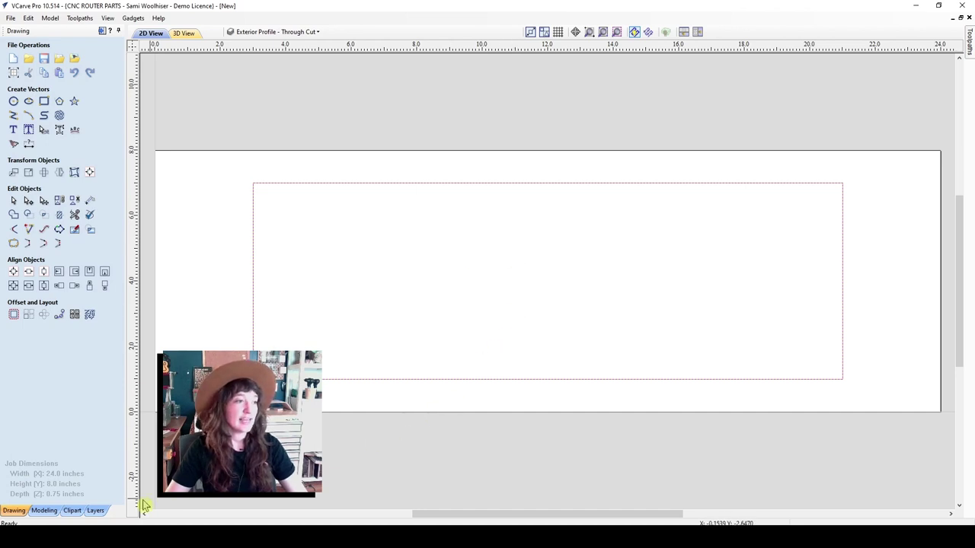
Hide the Exterior Profile - Through Cut layer, make Reference the active layer and select its rectangle
left_click(95, 510)
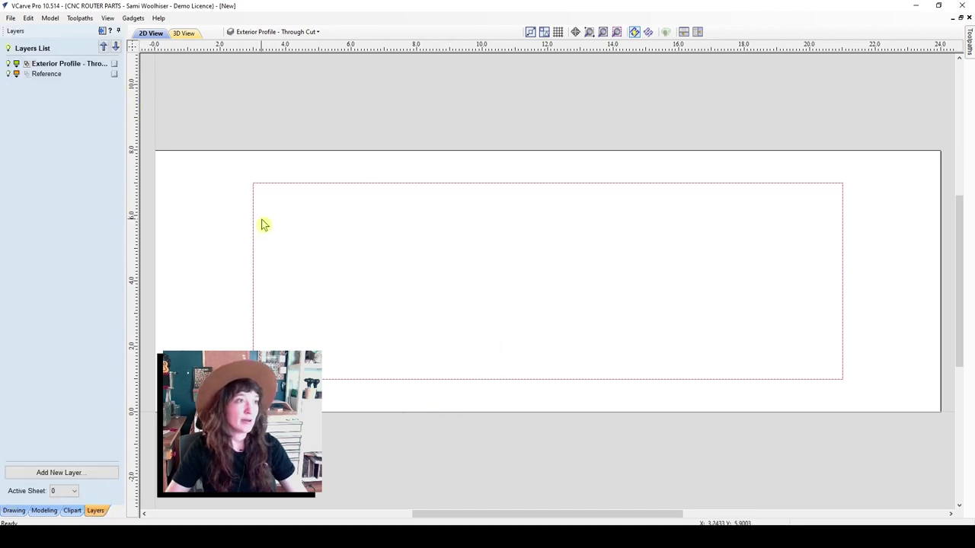
left_click(58, 74)
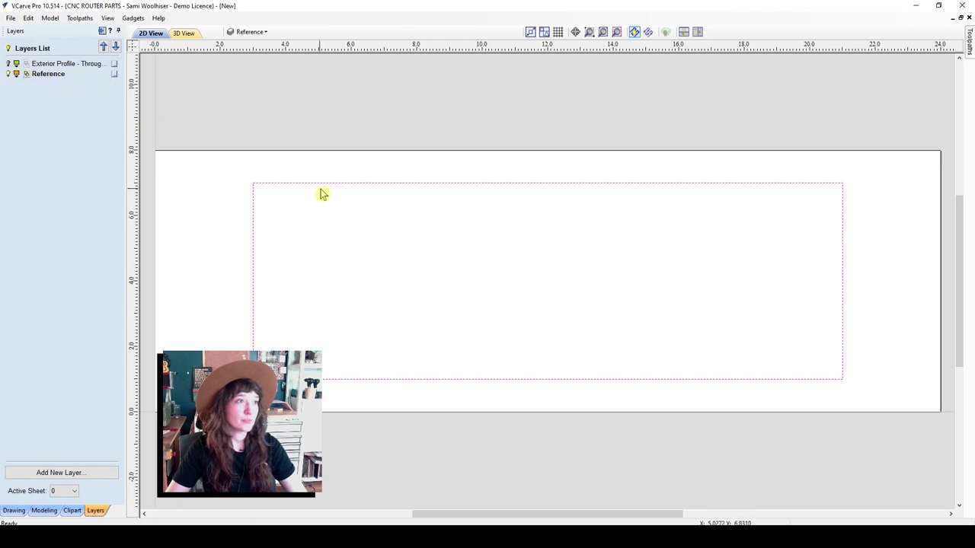
left_click(347, 183)
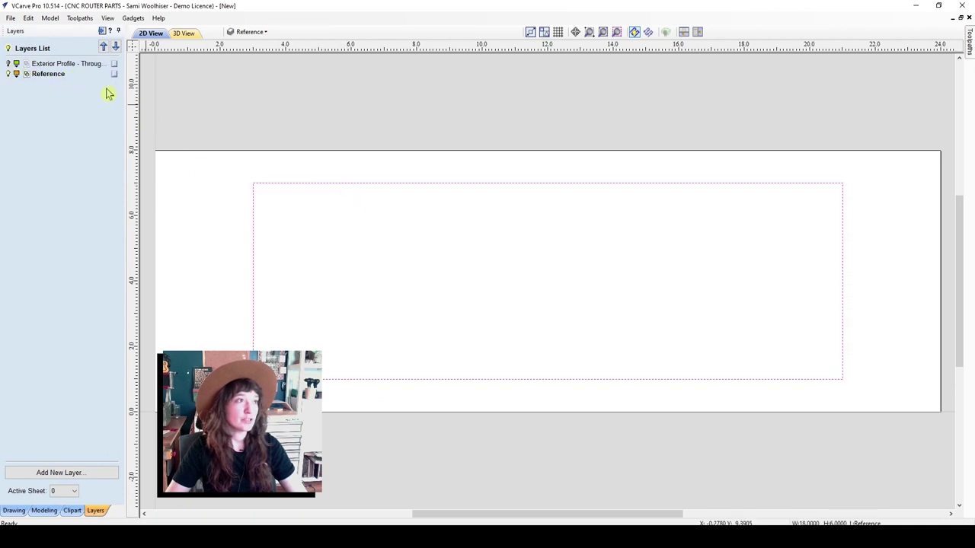
double_click(64, 74)
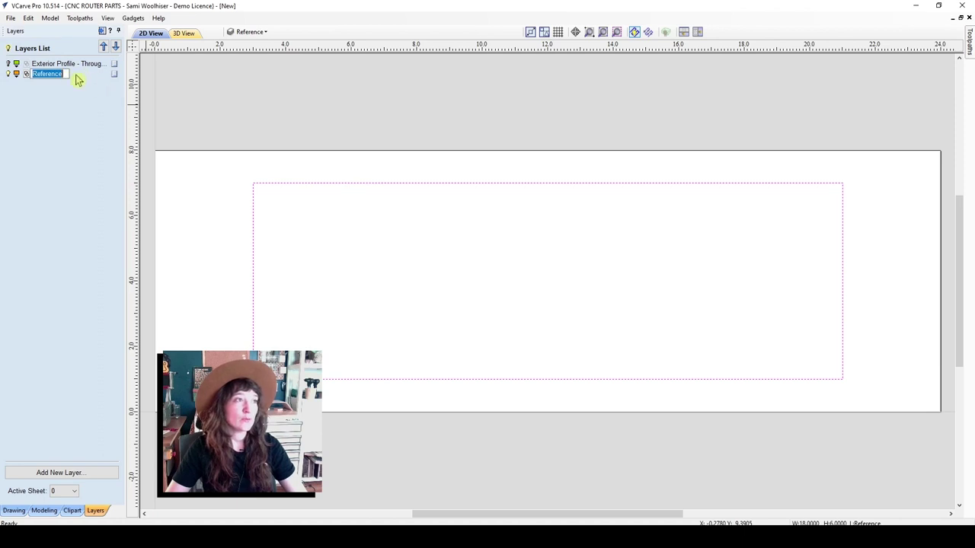
left_click(180, 91)
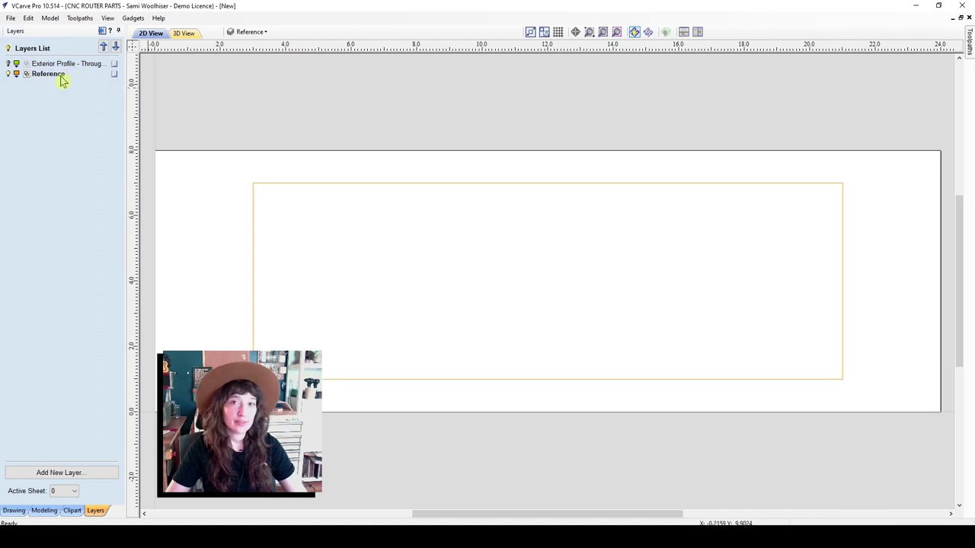
double_click(61, 75)
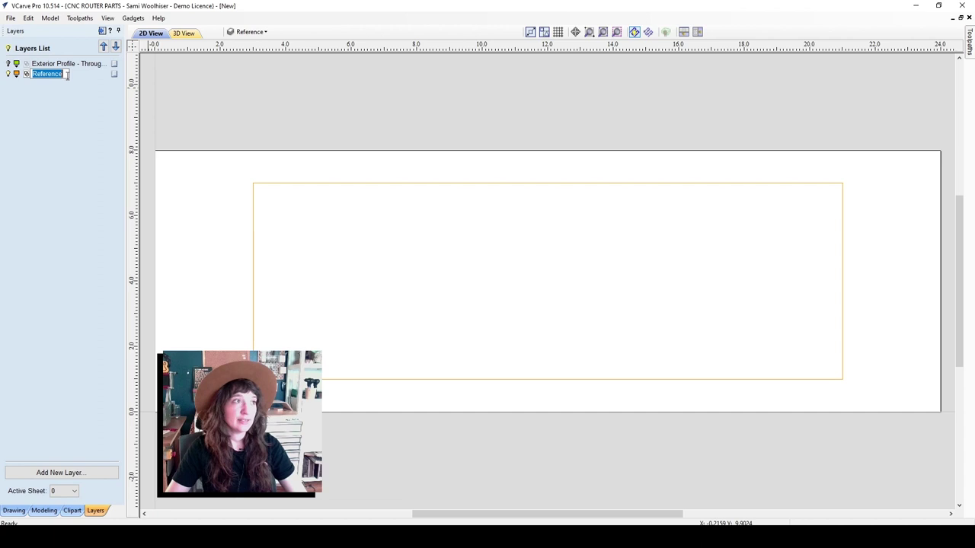
left_click(88, 82)
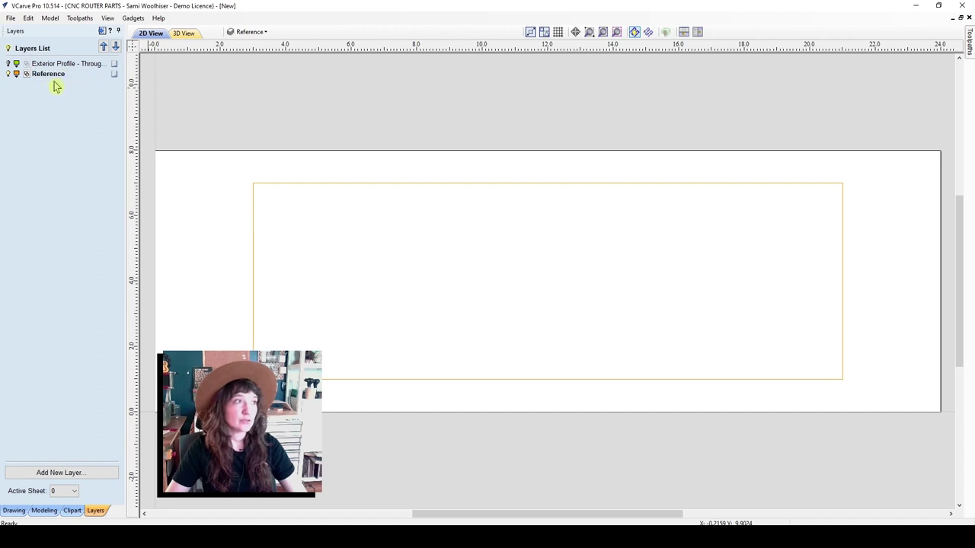
Offset the Reference layer's rectangle inwards by 0.5 inches, keeping the original, and leave both rectangles deselected
left_click(286, 184)
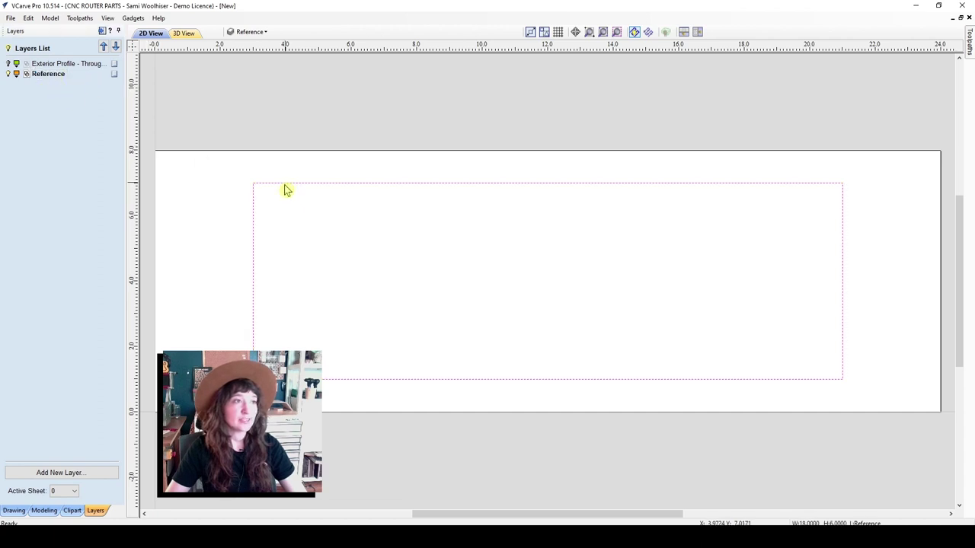
left_click(13, 510)
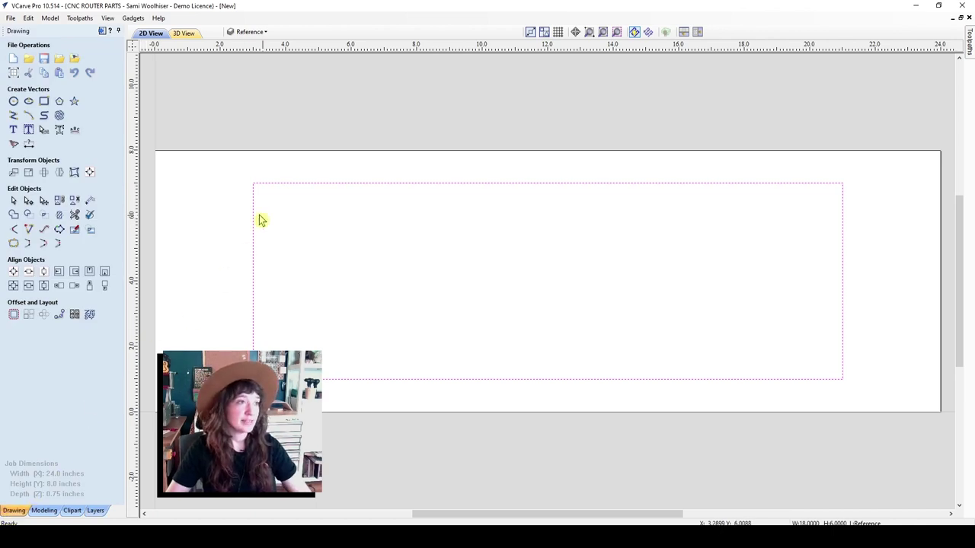
left_click(13, 315)
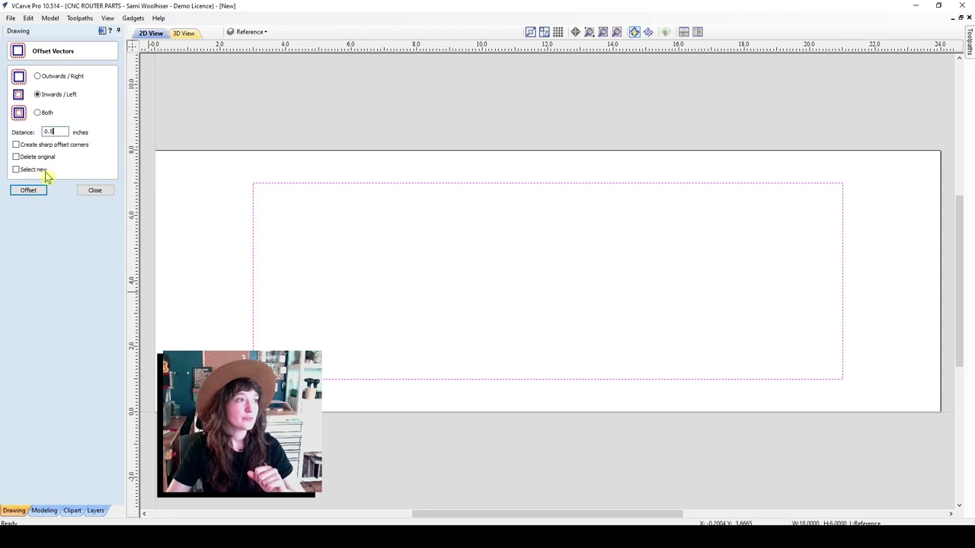
left_click(41, 194)
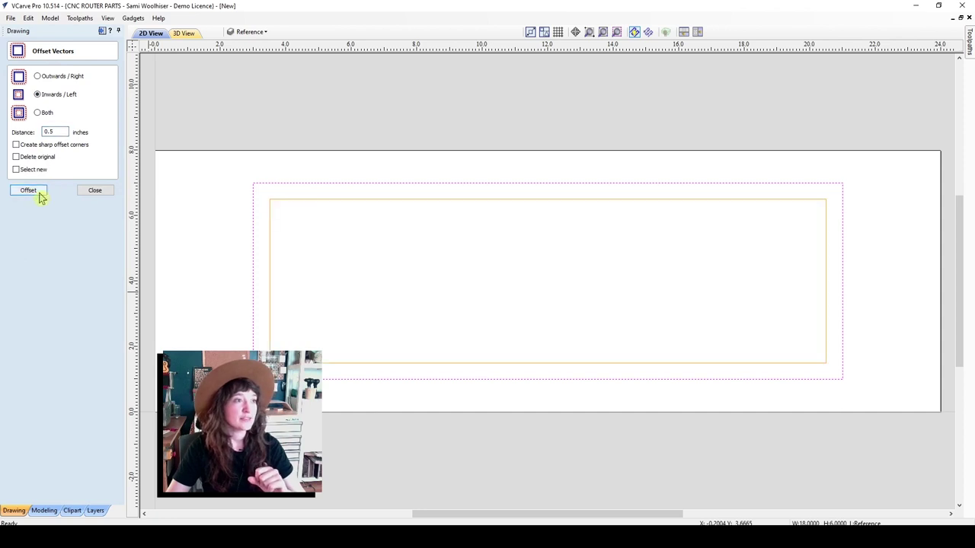
left_click(109, 191)
left_click(307, 201)
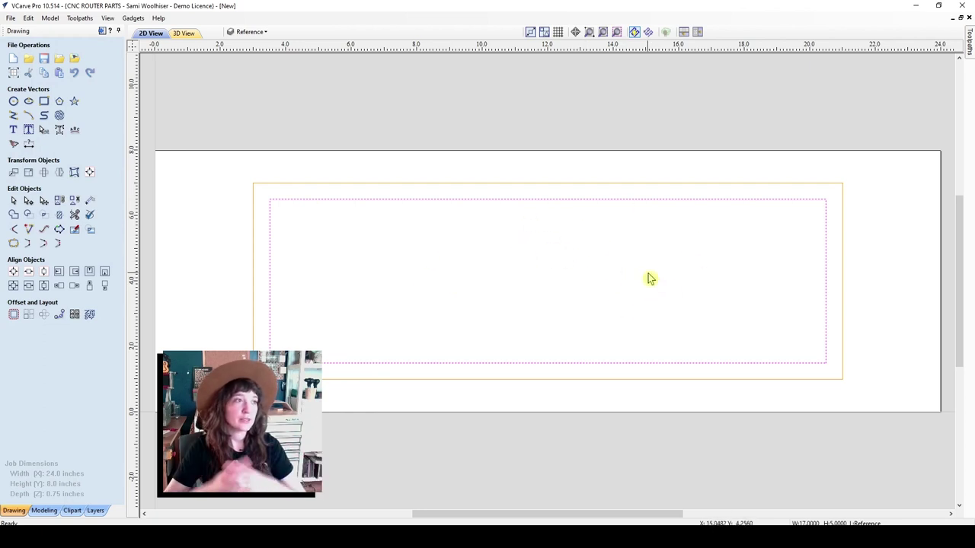
left_click(483, 300)
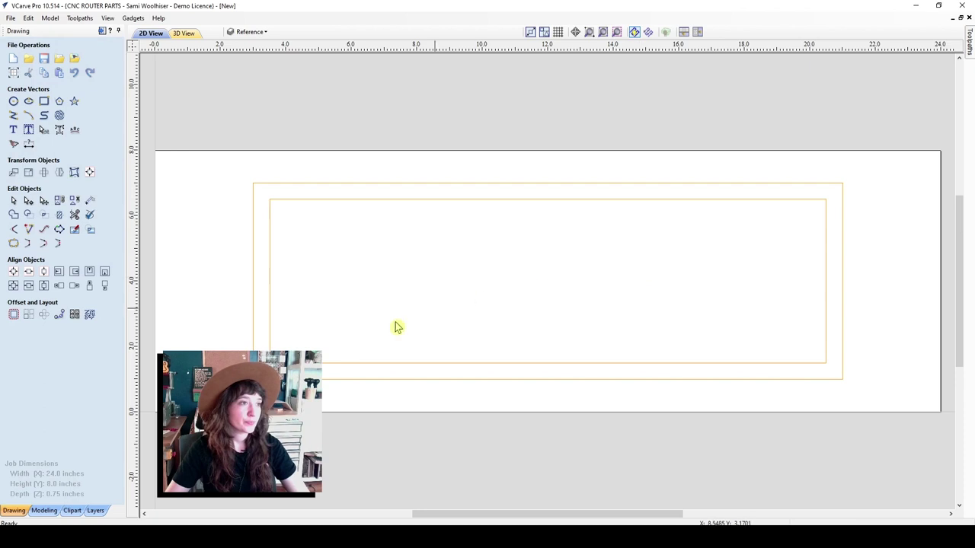
Show the Exterior Profile - Through Cut layer again and add a new active layer named "Pocket_0.5inDeep"
left_click(96, 510)
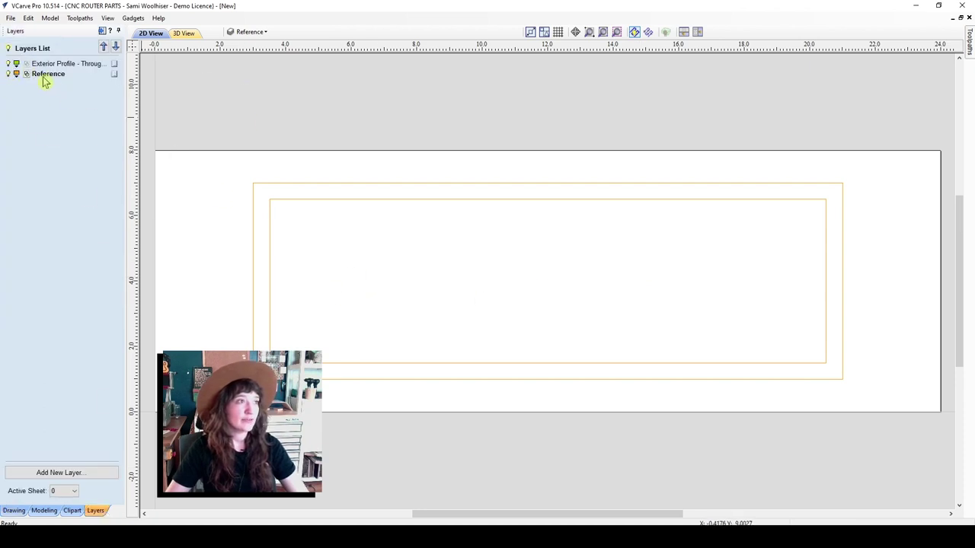
left_click(77, 472)
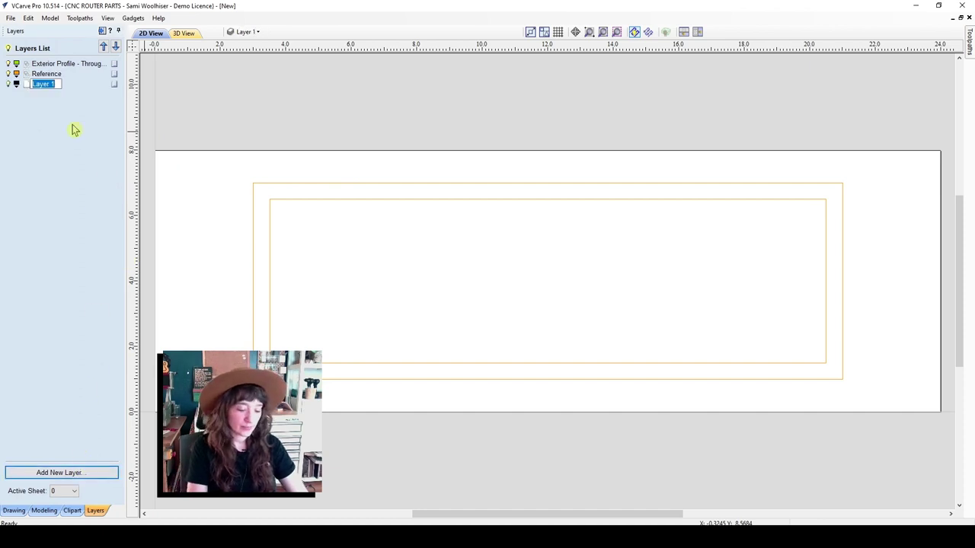
type("P")
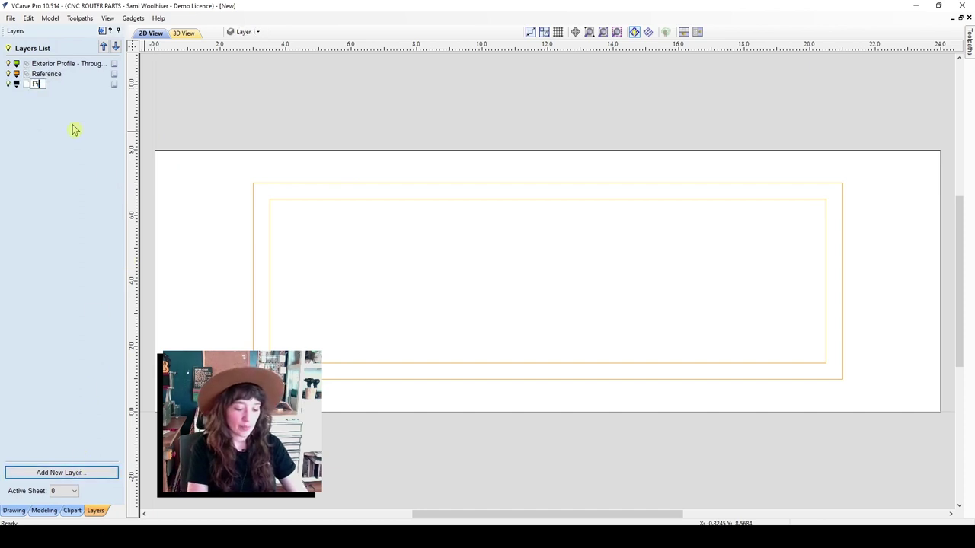
type("ocket_0.5inDeep")
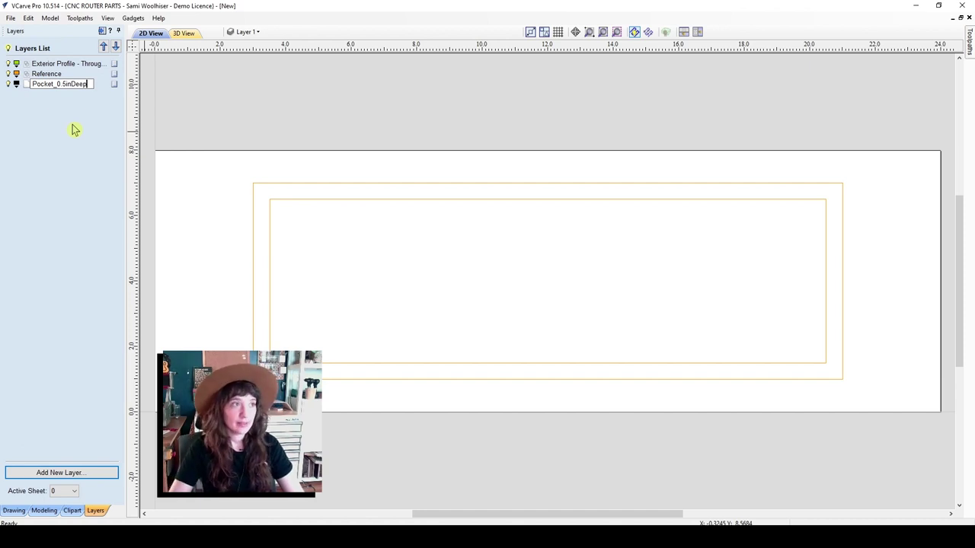
key("Return")
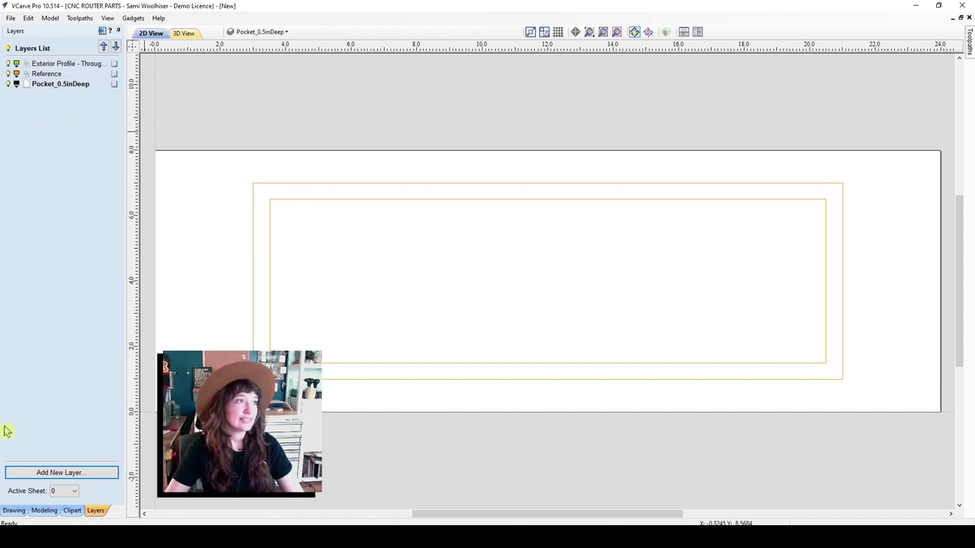
Draw a square-cornered rectangle about 10.1 by 3.1 inches from the inner reference outline's upper-left corner
left_click(15, 510)
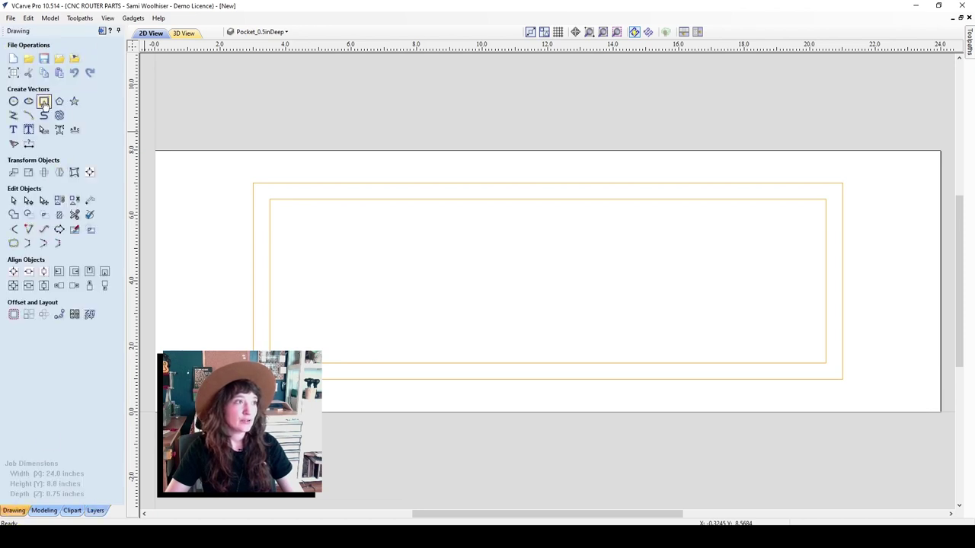
left_click(43, 102)
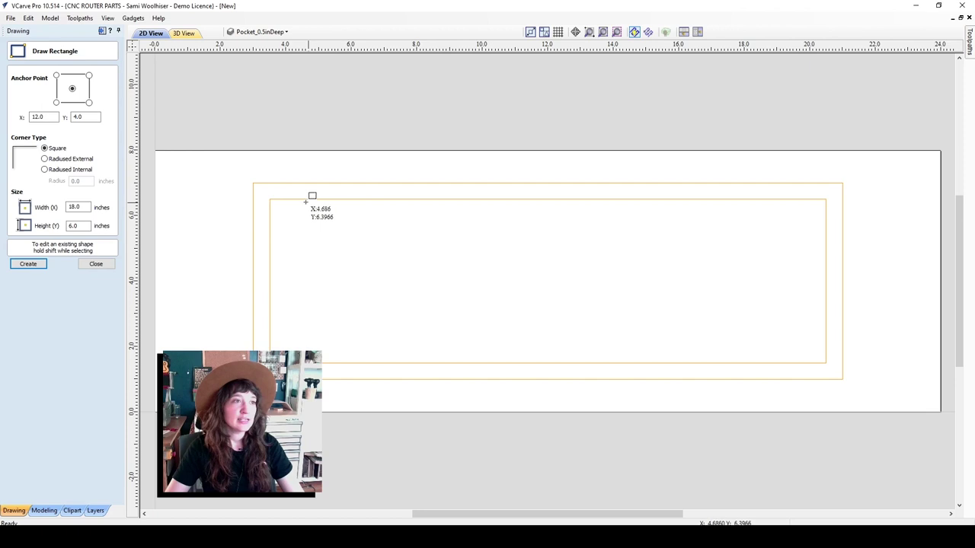
left_click(270, 202)
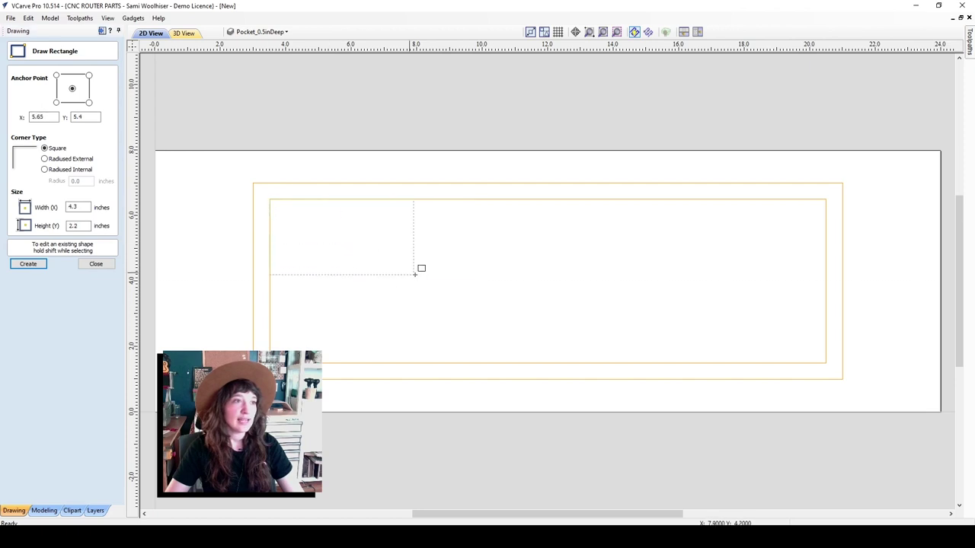
left_click(600, 300)
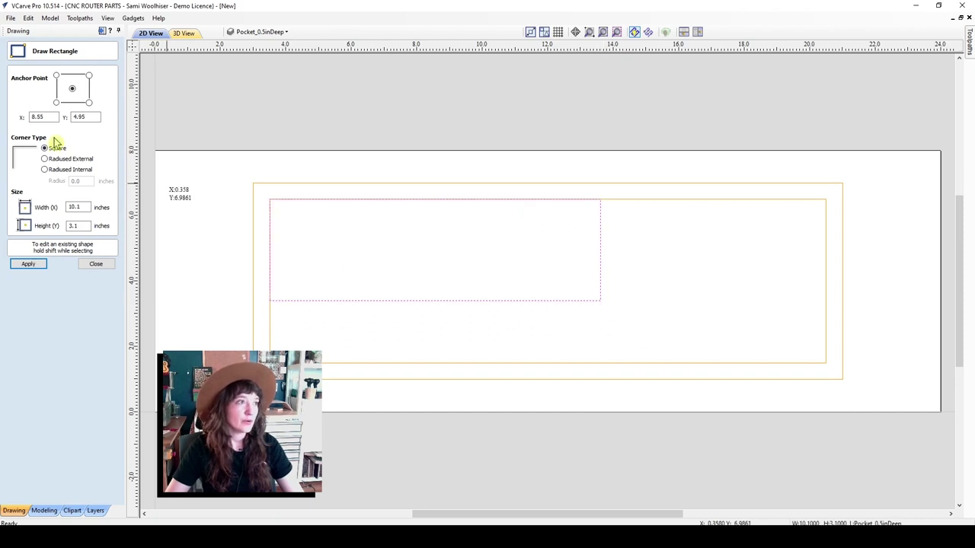
Resize the pocket rectangle to 11 by 3.5 inches, anchored at its upper-left corner, and deselect it
left_click_drag(90, 207, 64, 206)
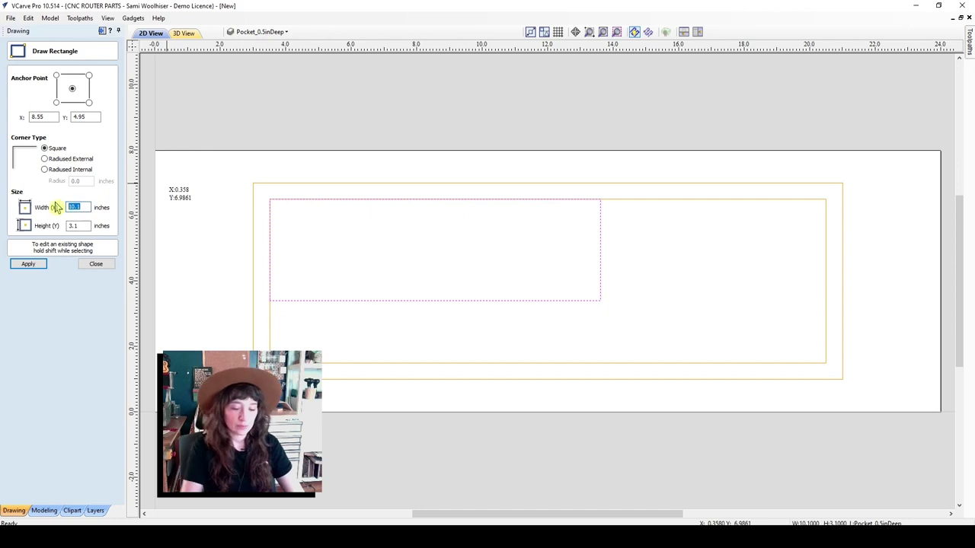
type("1")
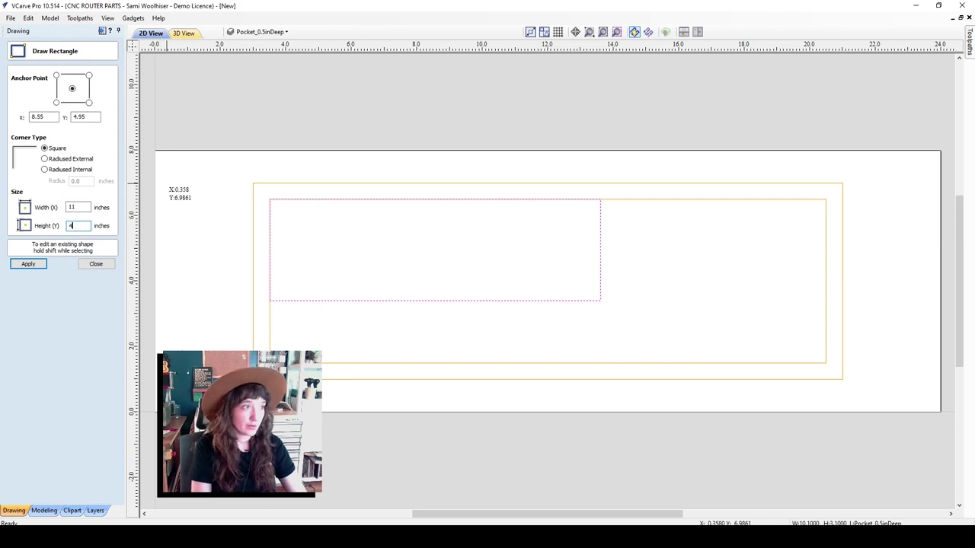
left_click(56, 75)
left_click_drag(90, 207, 65, 205)
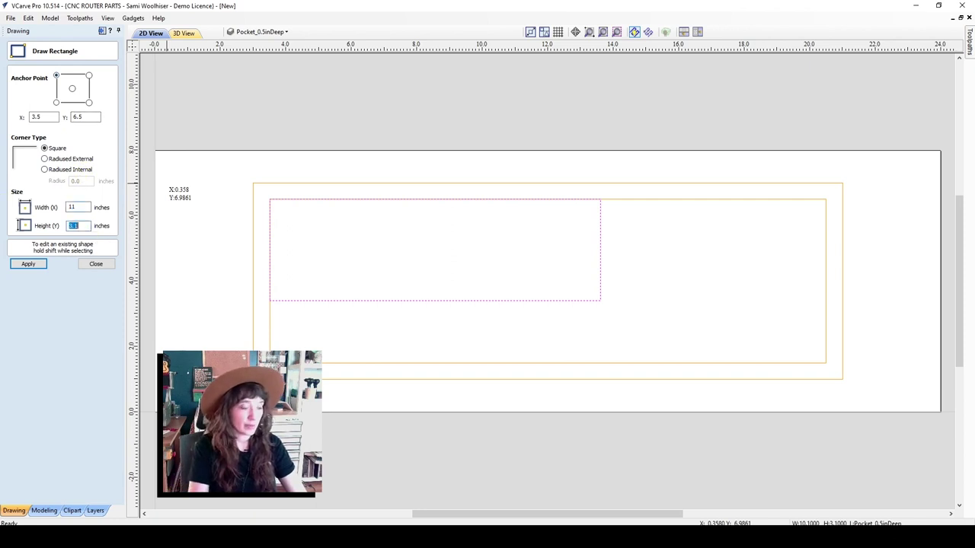
key("Return")
type("3.5")
key("Return")
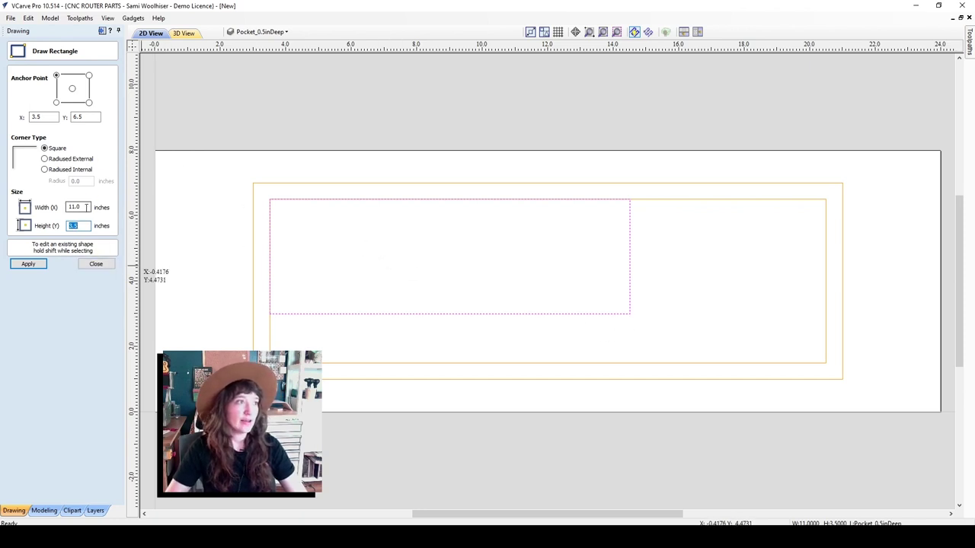
left_click(22, 266)
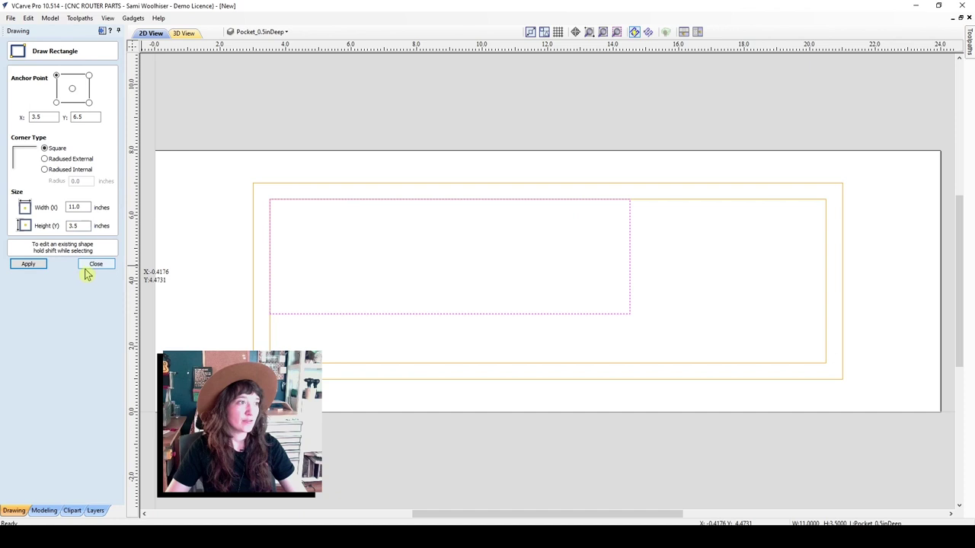
left_click(95, 264)
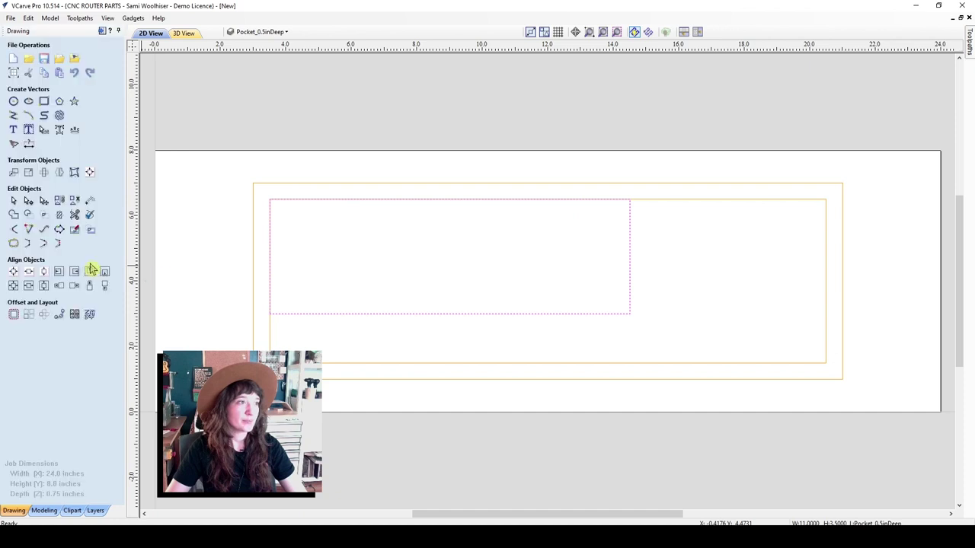
left_click(352, 363)
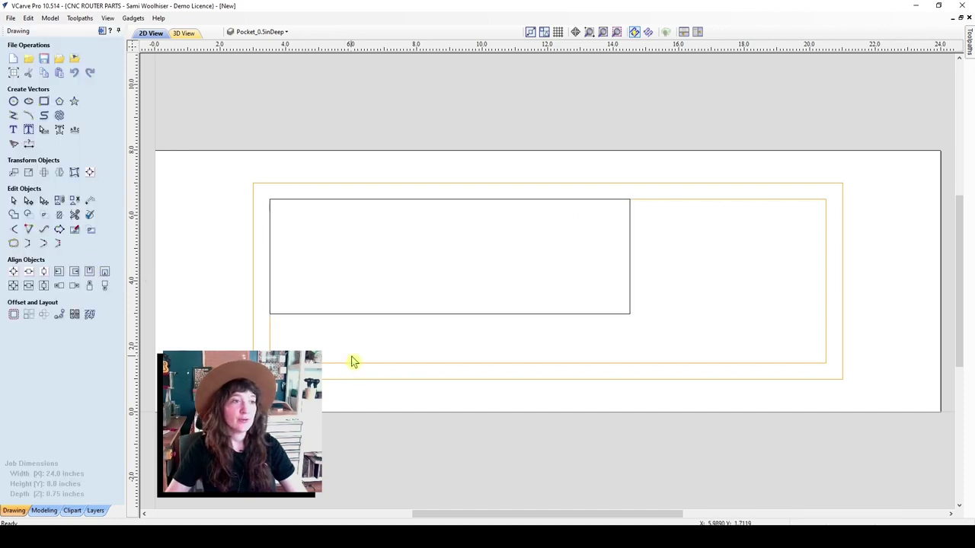
Draw a 1.375 inch diameter circle below the pocket rectangle, centered at about X 4.6, Y 2.1
left_click(13, 102)
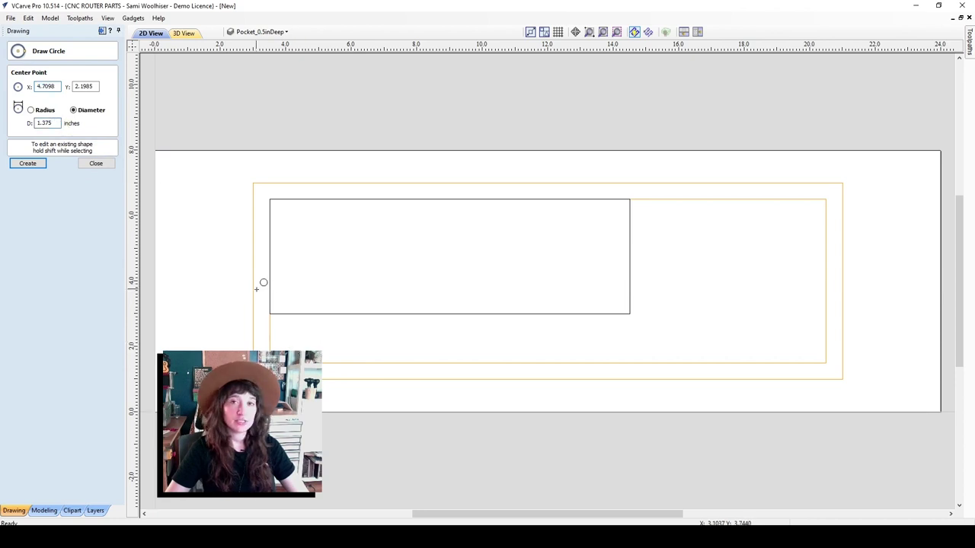
left_click(305, 341)
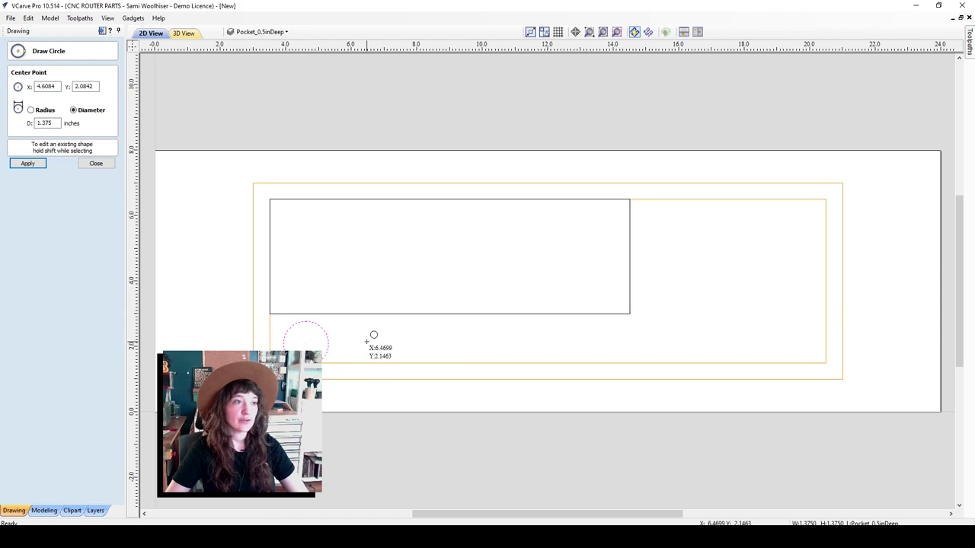
left_click(102, 164)
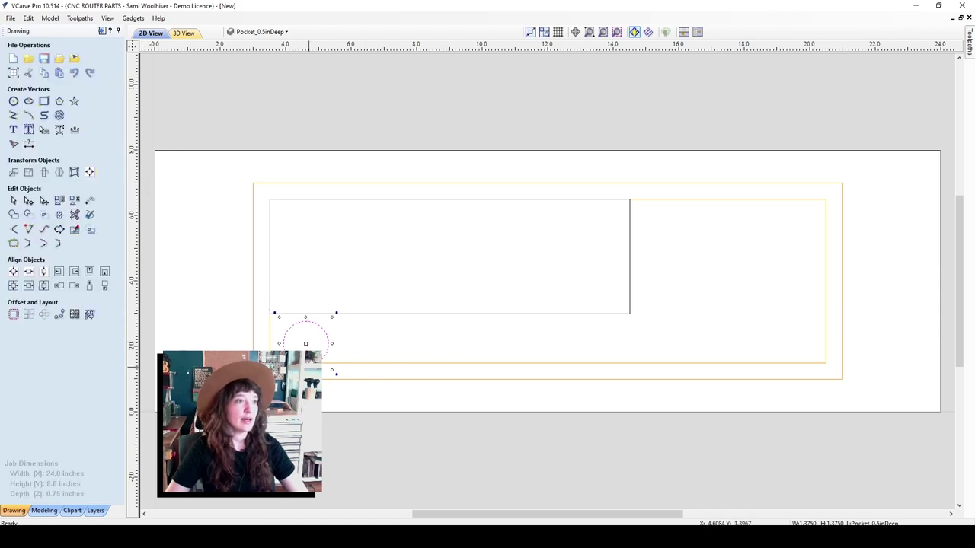
Move the circle so it touches the left and bottom edges of the inner reference outline, and deselect it
left_click_drag(305, 367, 271, 337)
left_click(332, 358)
left_click(304, 355)
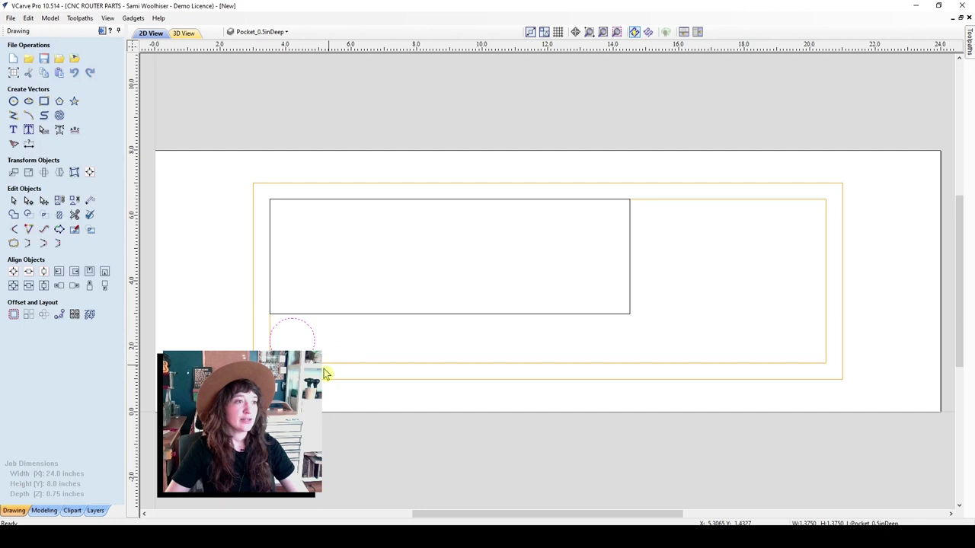
scroll(289, 355, "up", 6)
middle_click_drag(361, 385, 562, 379)
mouse_move(564, 360)
left_mouse_down()
mouse_move(565, 344)
mouse_move(564, 357)
left_mouse_up()
left_click(657, 359)
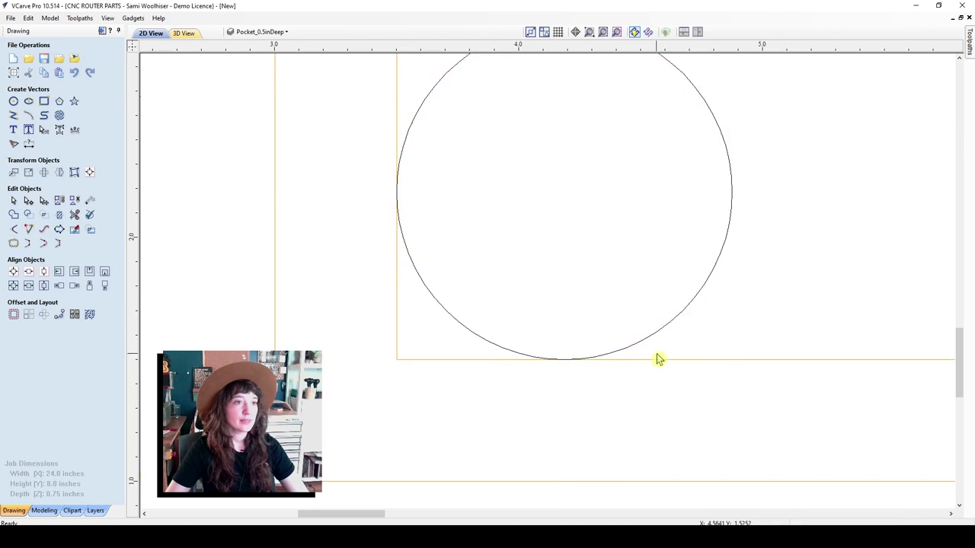
scroll(639, 396, "down", 4)
scroll(636, 409, "down", 2)
middle_click_drag(635, 404, 301, 352)
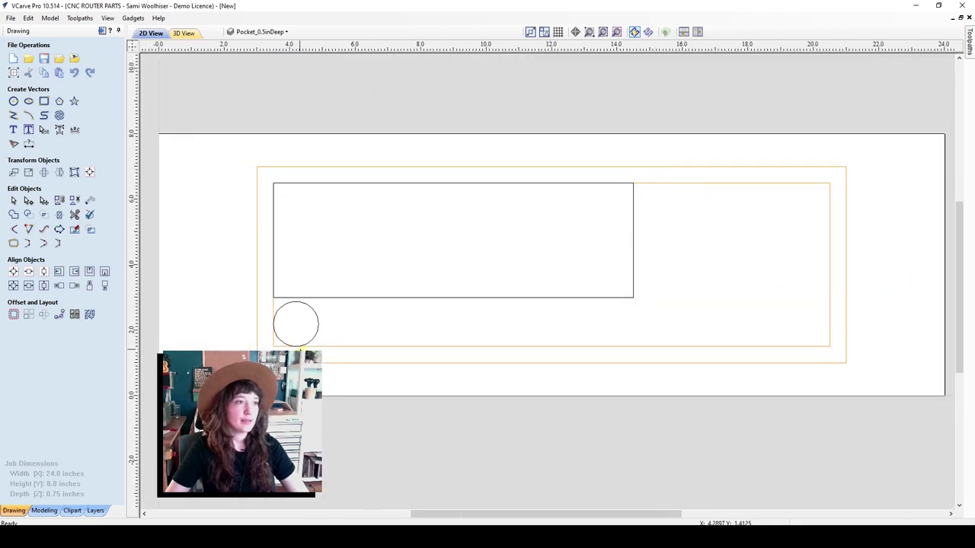
Set the pocket rectangle's height to 3.25 inches with X and Y unlinked, anchored at its upper-left corner, and deselect it
left_click(327, 299)
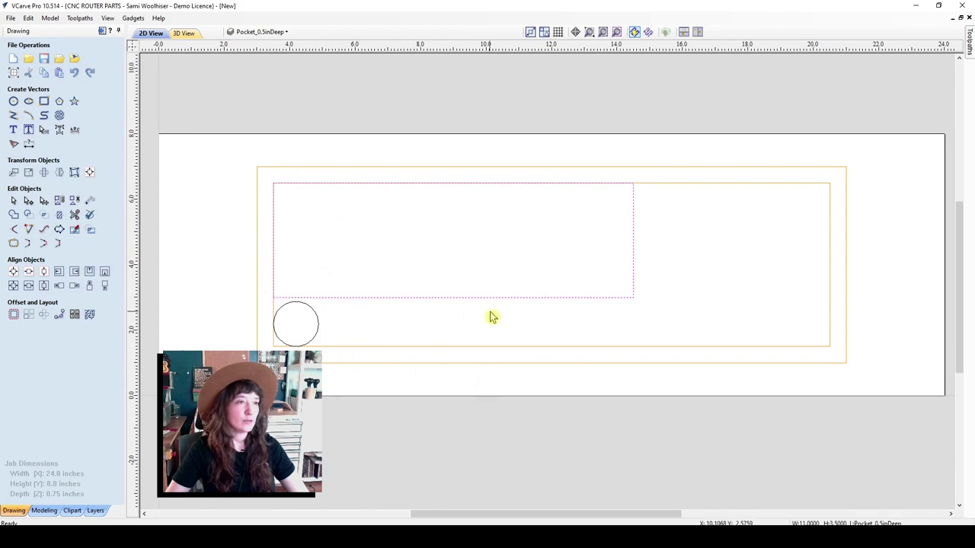
left_click(294, 304)
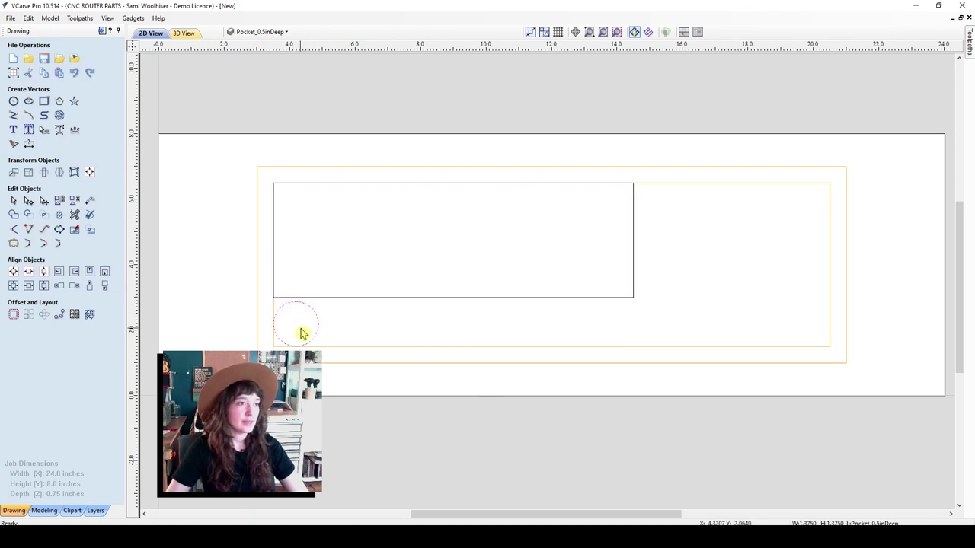
left_click(357, 318)
left_click(343, 302)
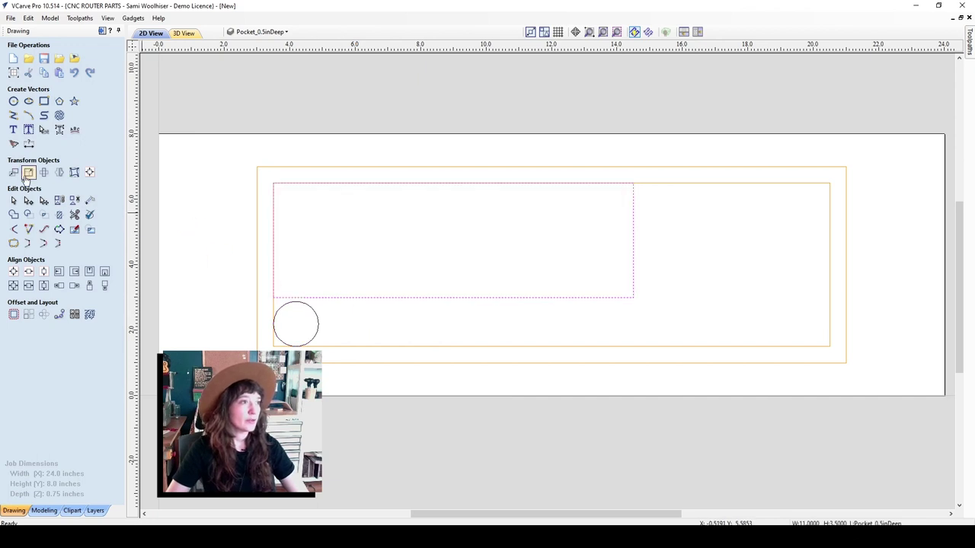
left_click(28, 171)
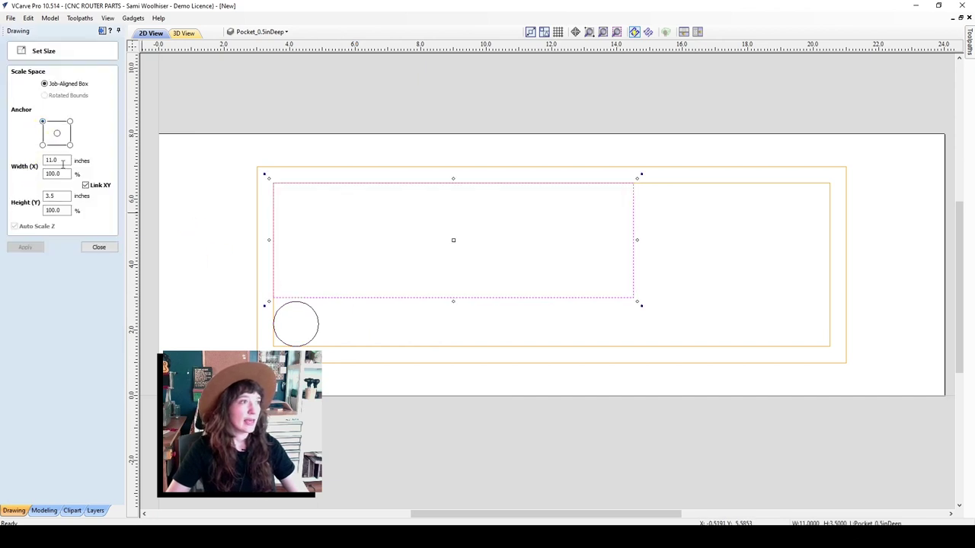
left_click(42, 123)
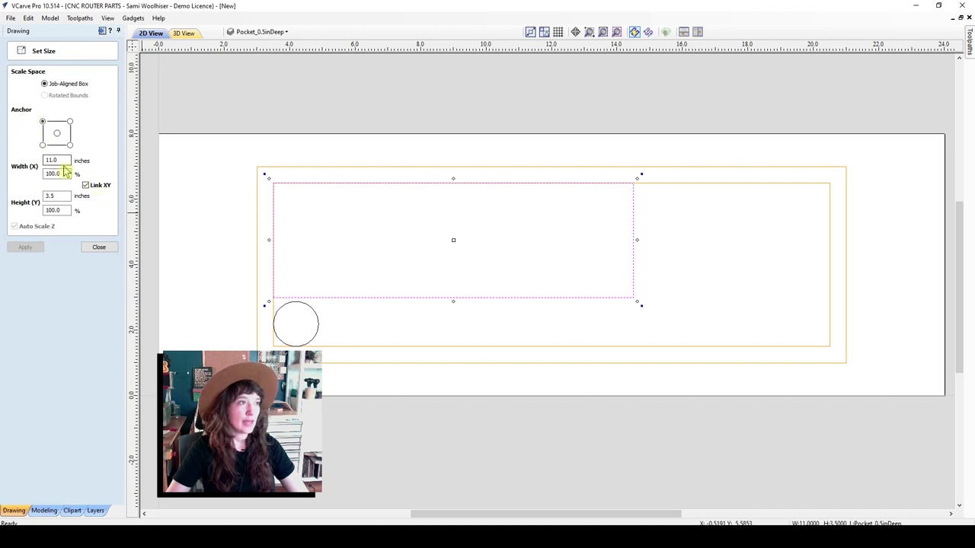
left_click(85, 186)
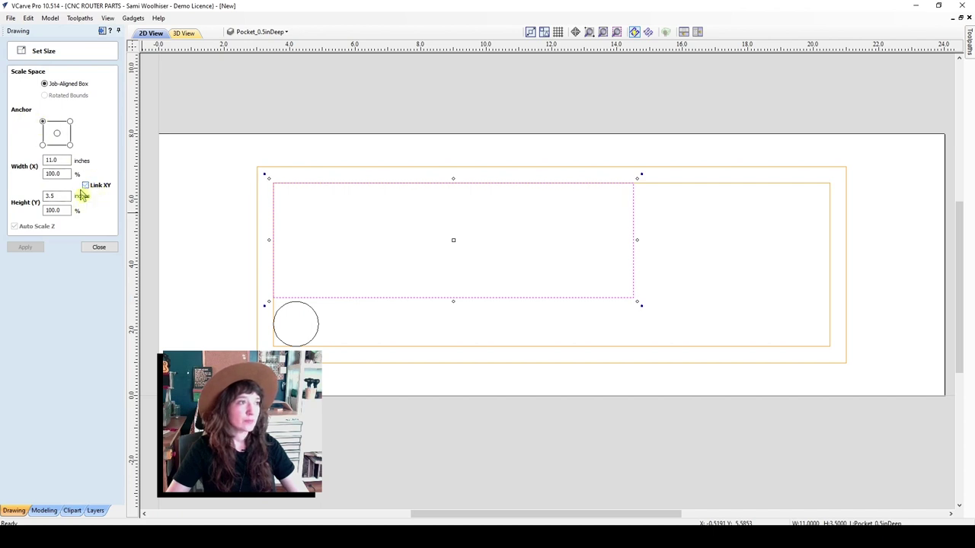
type("2")
key("Return")
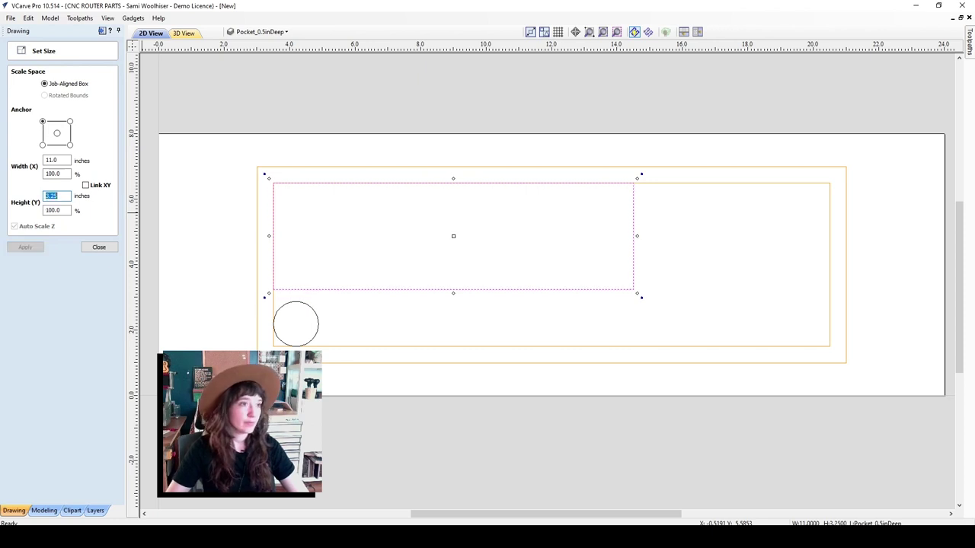
left_click(99, 247)
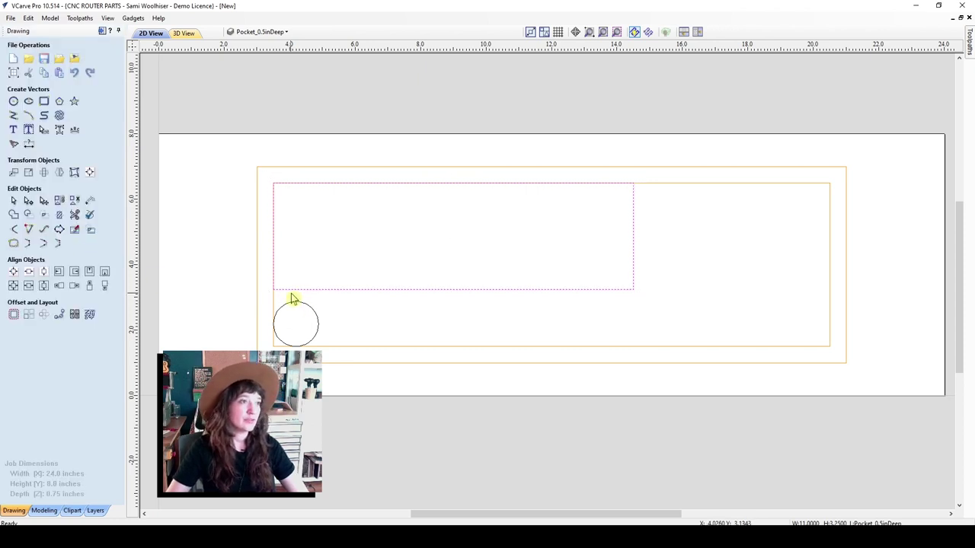
left_click(345, 340)
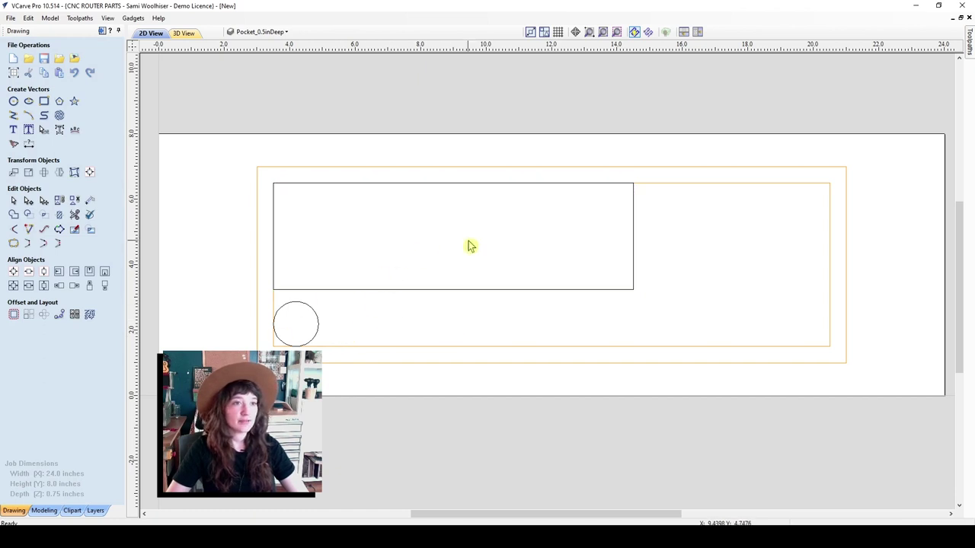
Array copy the circle into 1 row and 3 columns with a 0.5 inch X gap
left_click(309, 308)
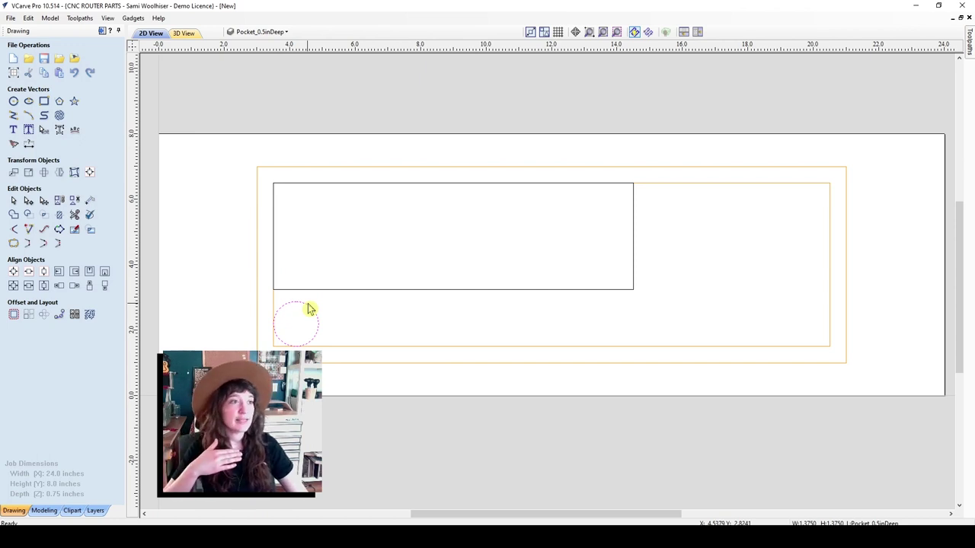
left_click(318, 337)
left_click(316, 340)
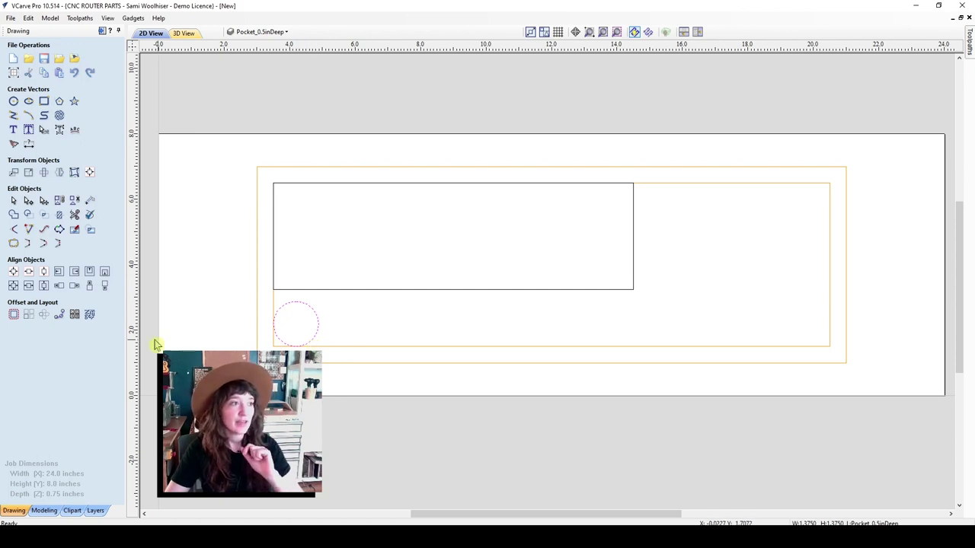
left_click(29, 315)
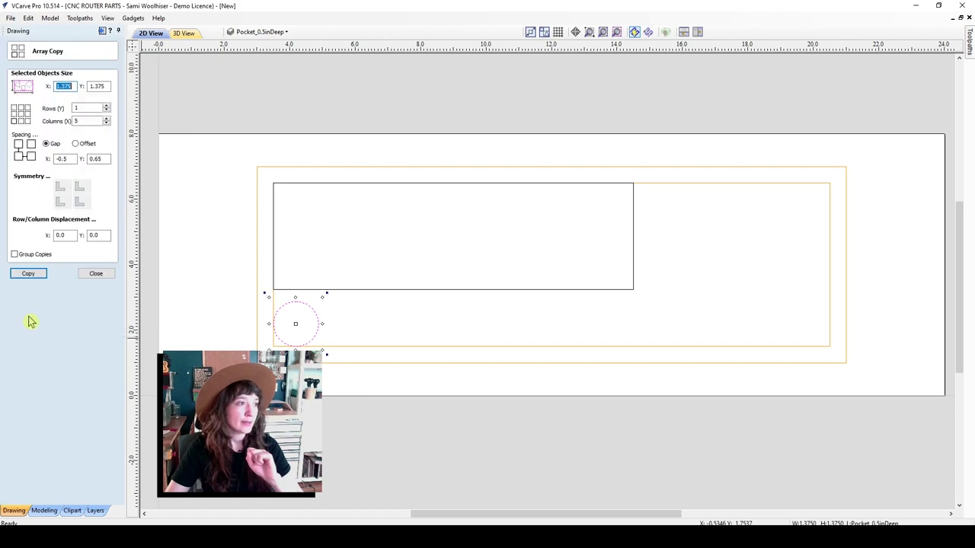
left_click(85, 121)
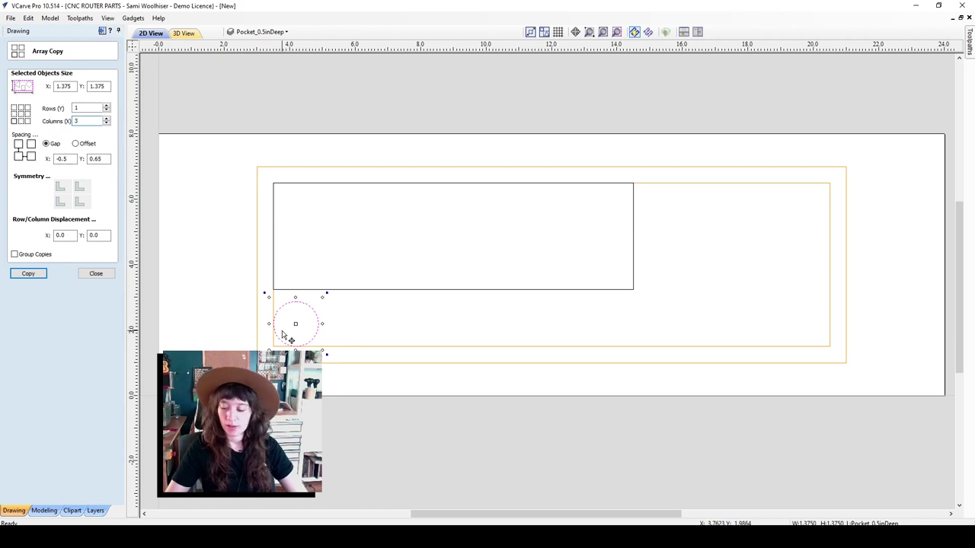
left_click(66, 157)
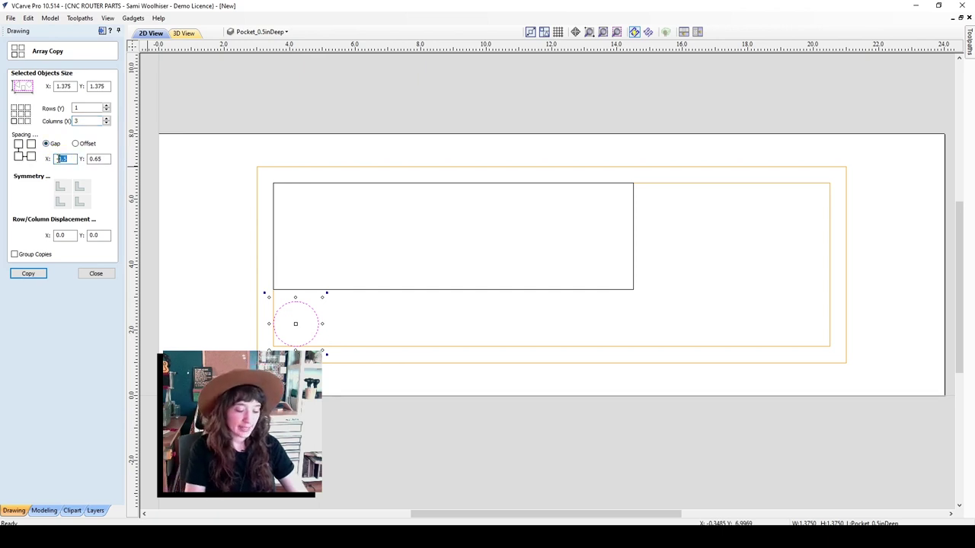
type("0.5")
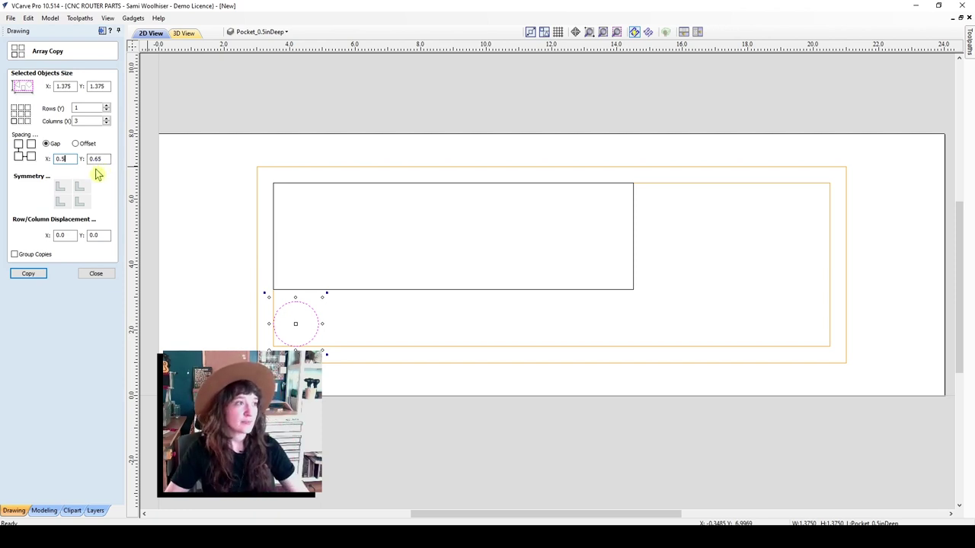
left_click(47, 145)
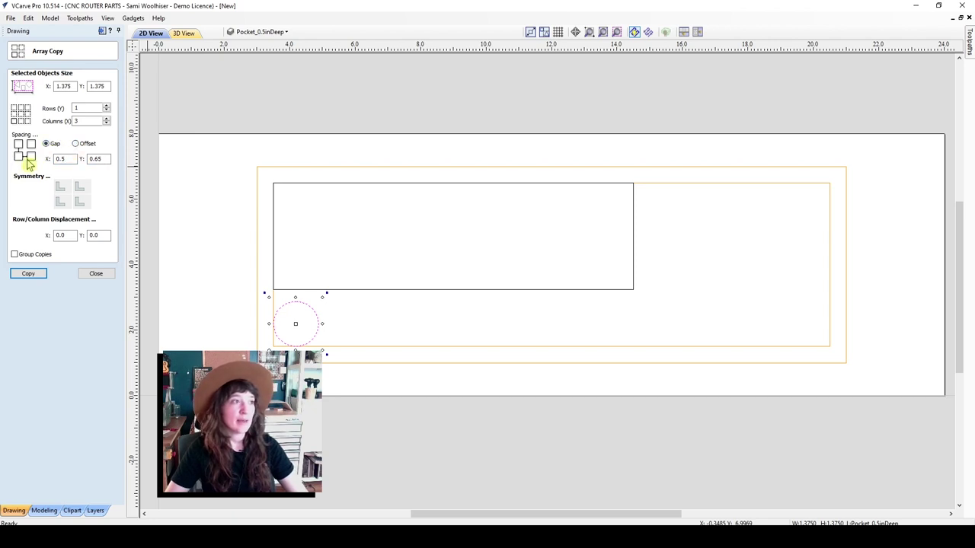
left_click(31, 275)
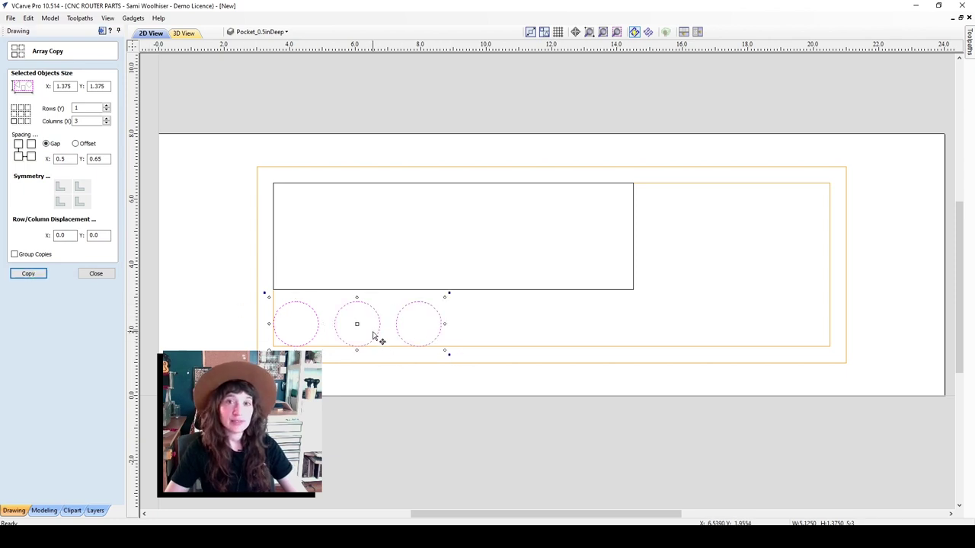
left_click(95, 274)
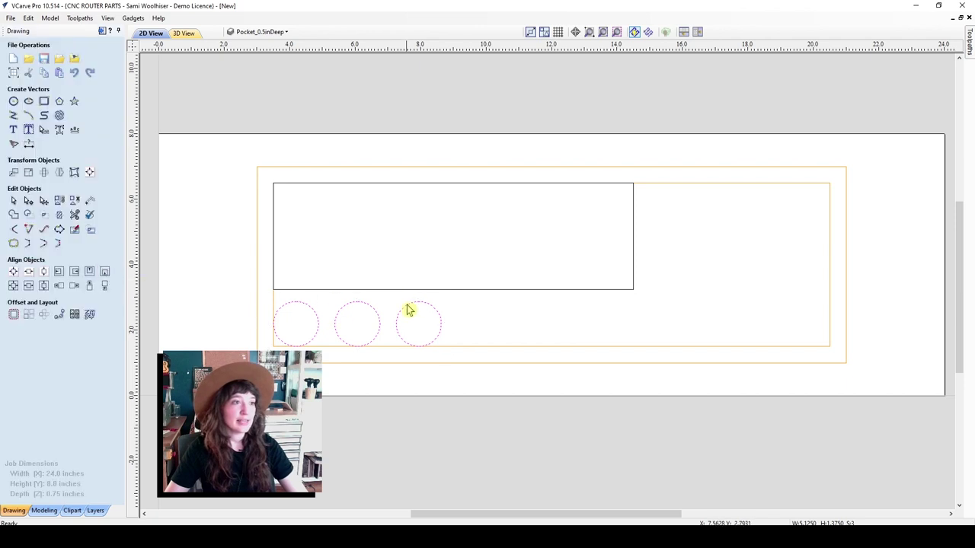
Add a new layer named Pocket_0.375inDeep and set its colour to blue
left_click(95, 510)
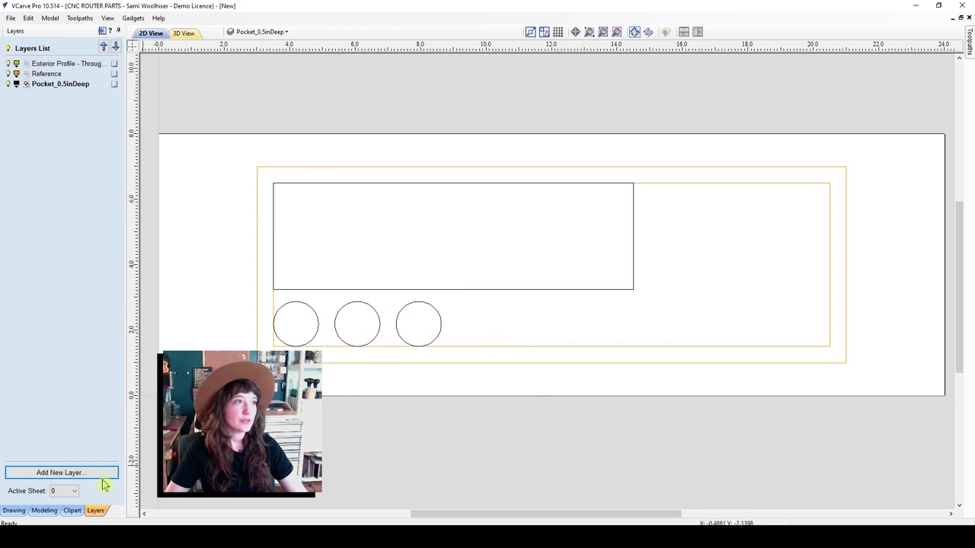
left_click(20, 513)
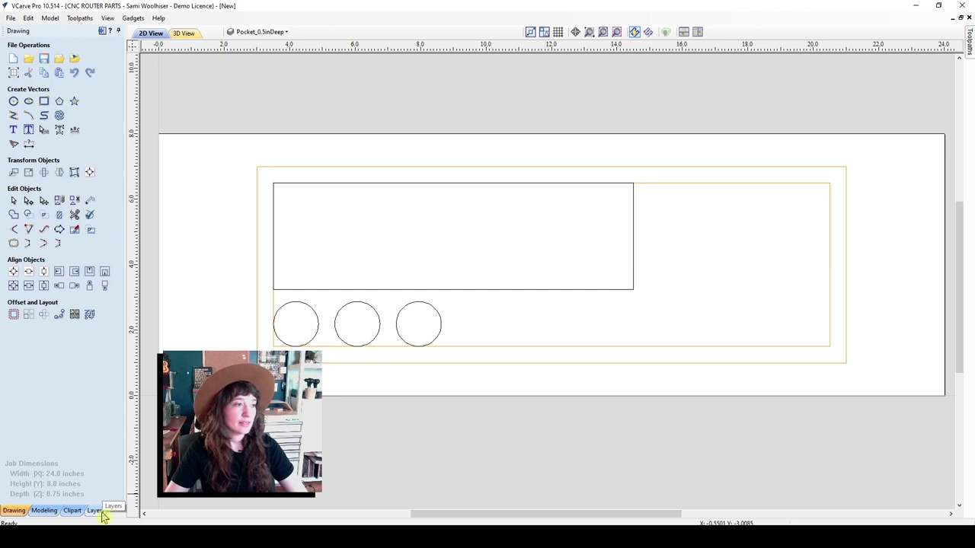
left_click(95, 510)
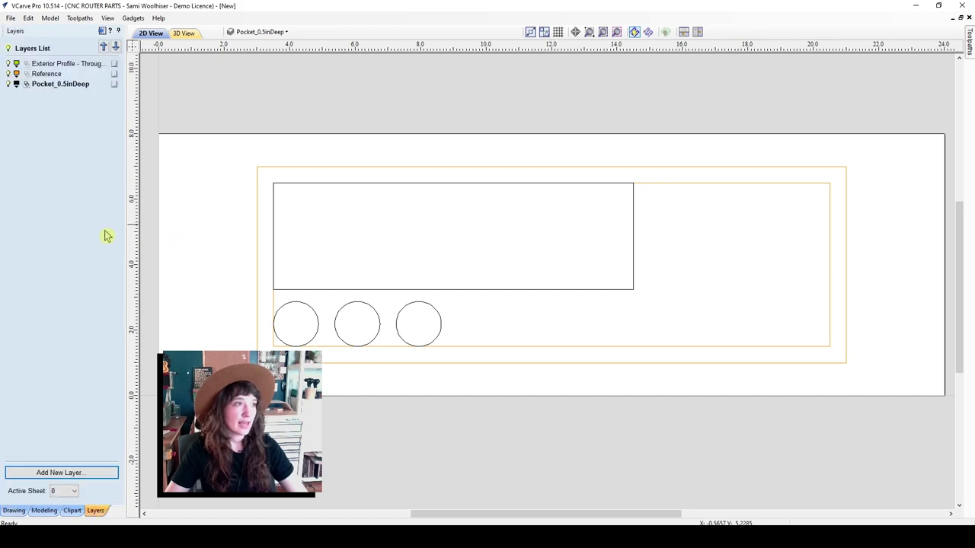
left_click(81, 472)
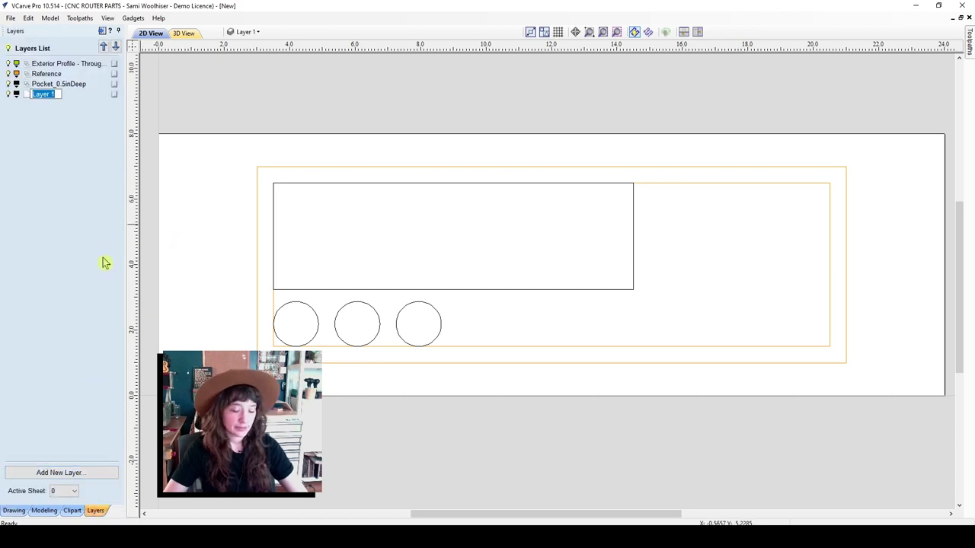
type("F")
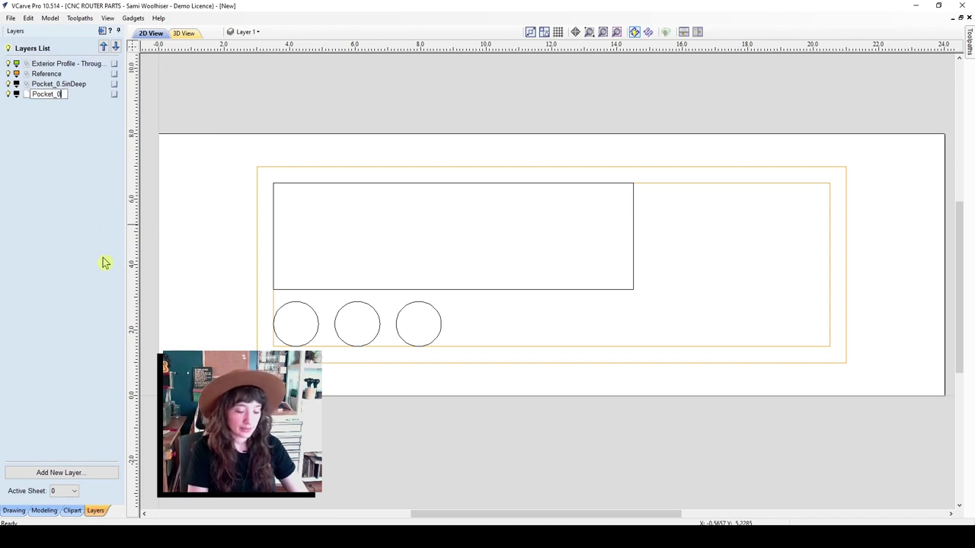
type("ocket_0.3")
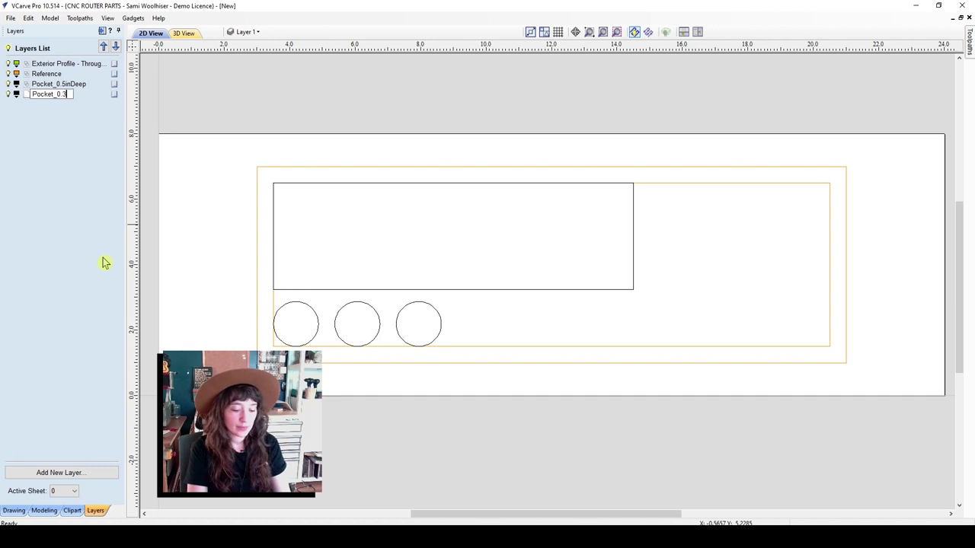
type("75inDeep")
key("Return")
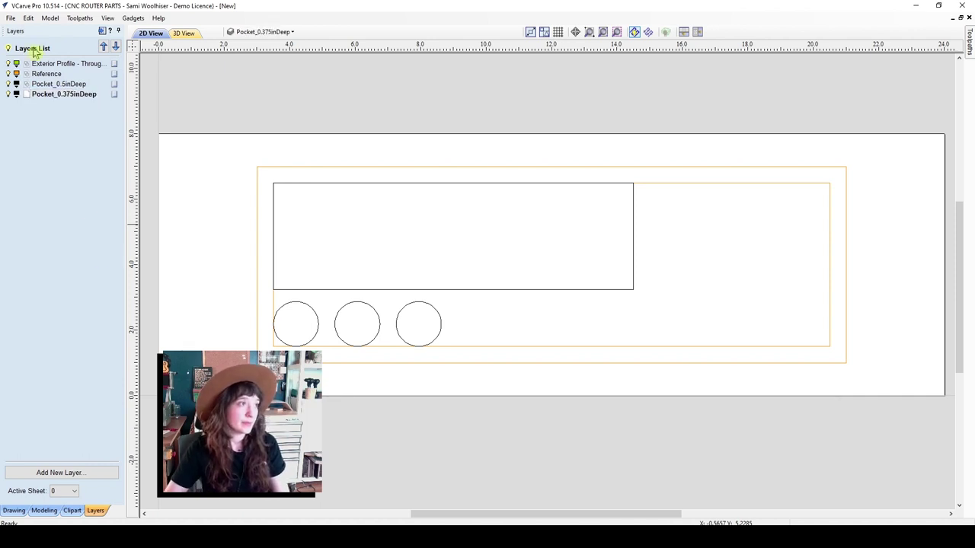
left_click(16, 95)
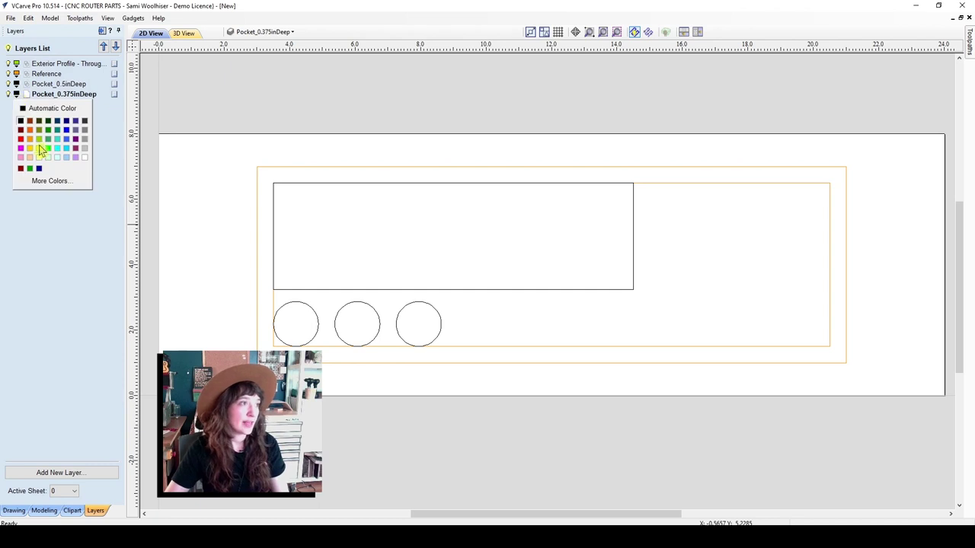
left_click(71, 143)
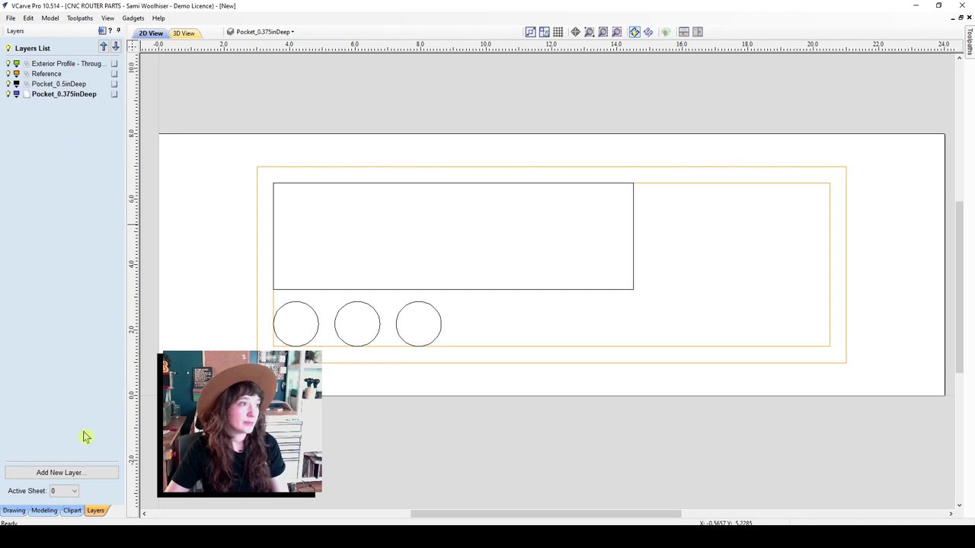
Add another layer named Pocket.02inDeep and set its colour to dark purple
left_click(80, 468)
type("Pocket.02inDeep")
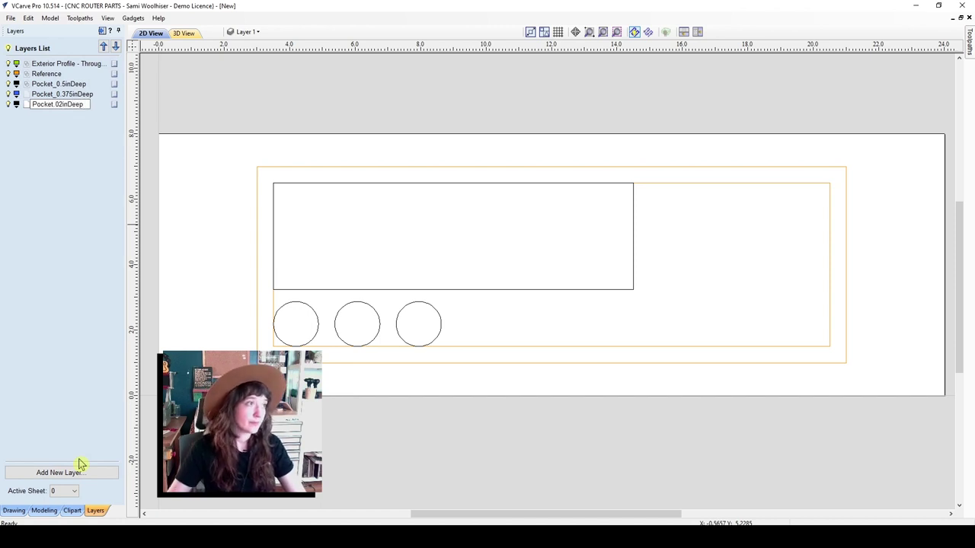
key("Return")
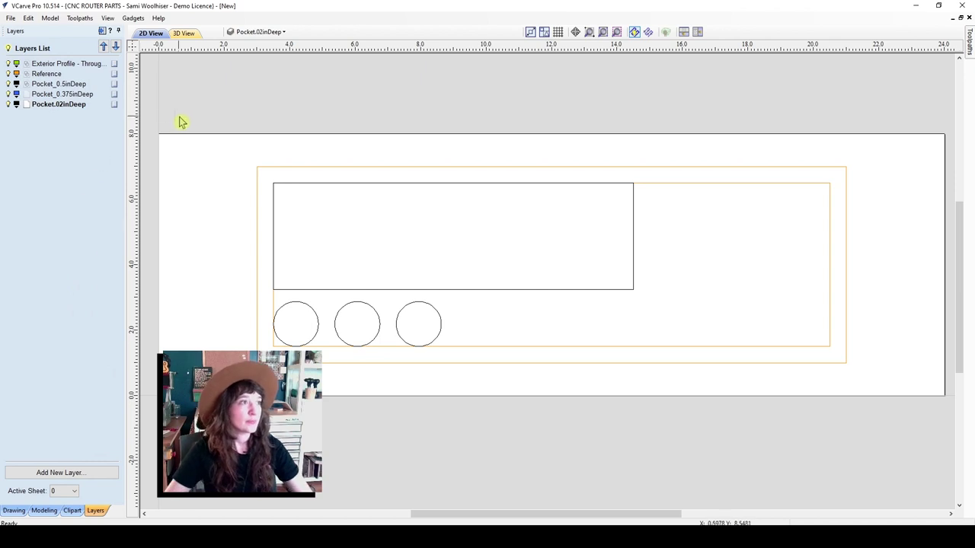
left_click(17, 104)
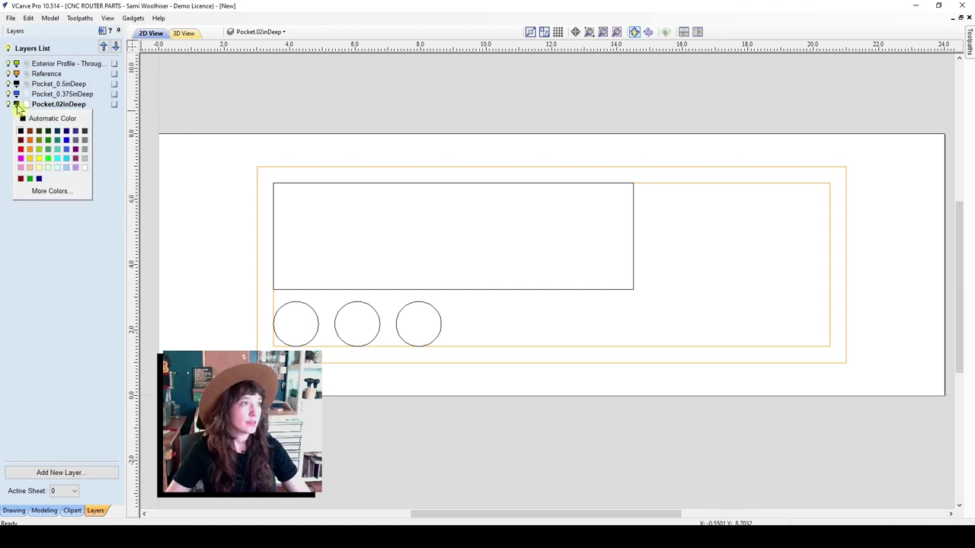
left_click(76, 158)
On the Pocket_0.375inDeep layer, draw a square-cornered rectangle 0.55 inches wide and 4.5 inches high with its upper-left corner at X 19.8, Y 6.5
left_click(76, 95)
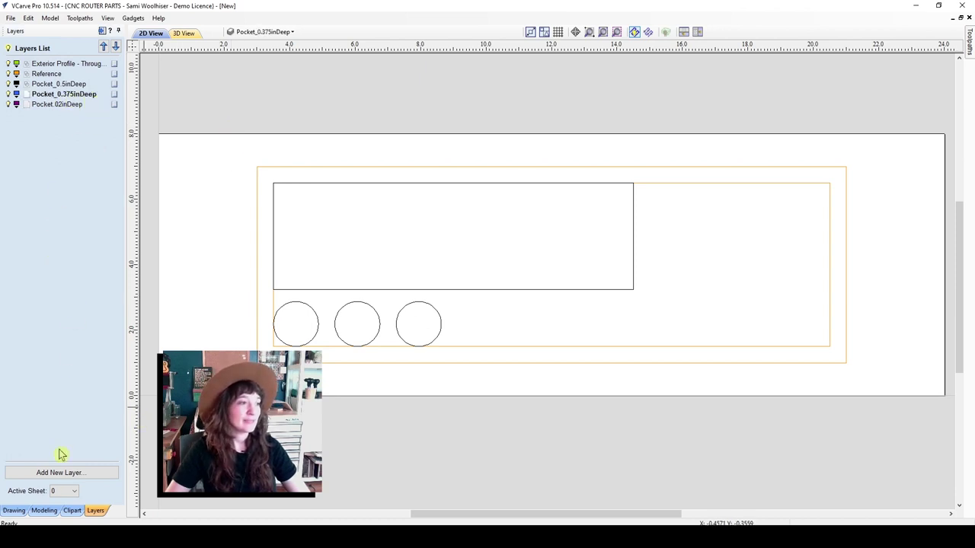
left_click(15, 511)
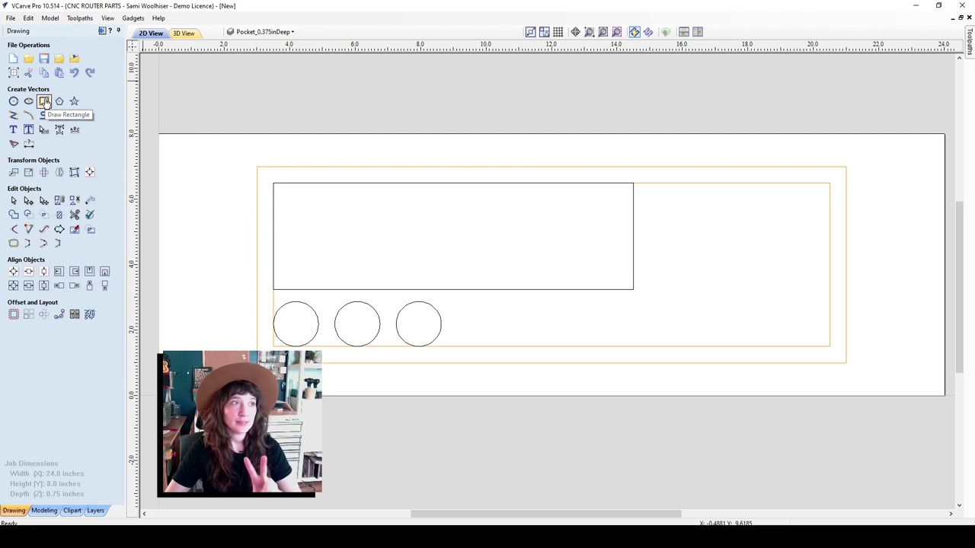
left_click(44, 103)
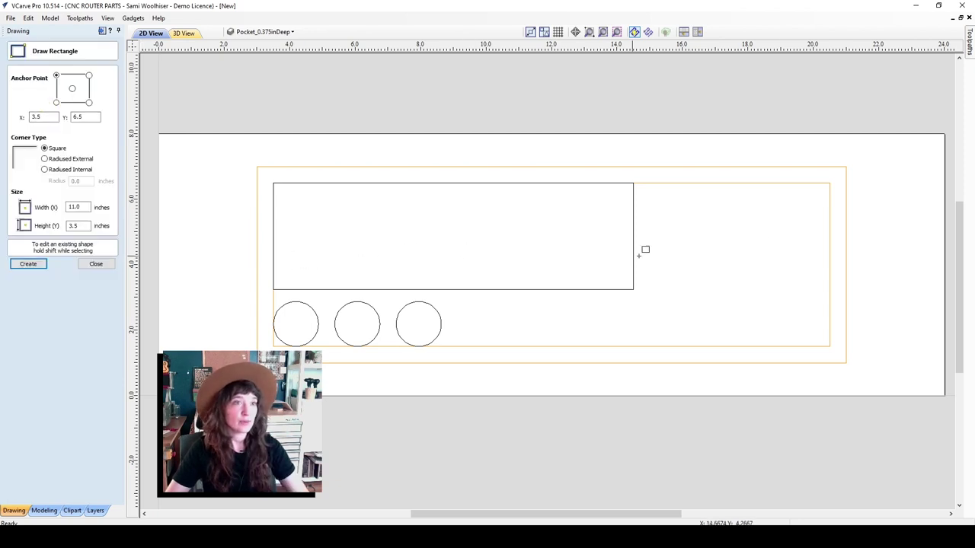
left_click_drag(828, 184, 807, 316)
left_click_drag(88, 207, 52, 208)
type(".5")
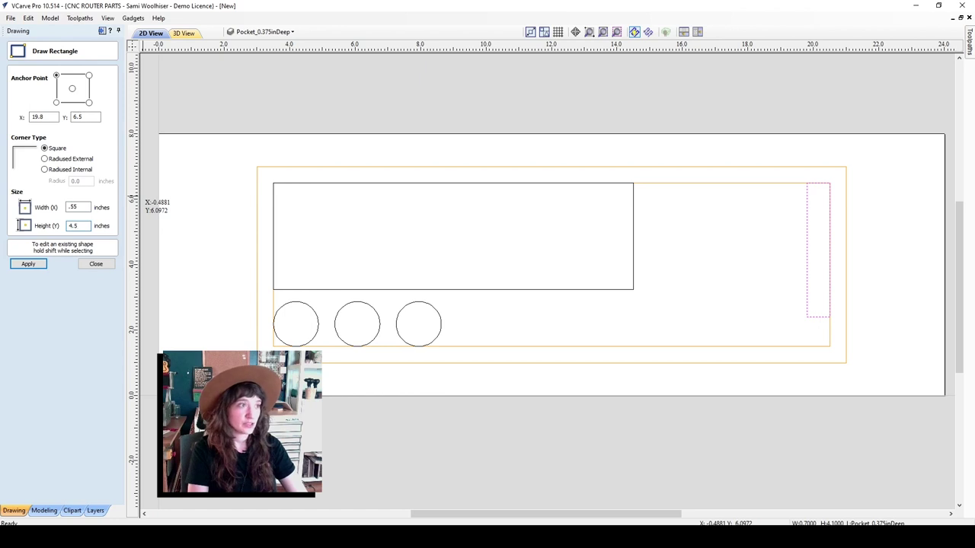
key("Return")
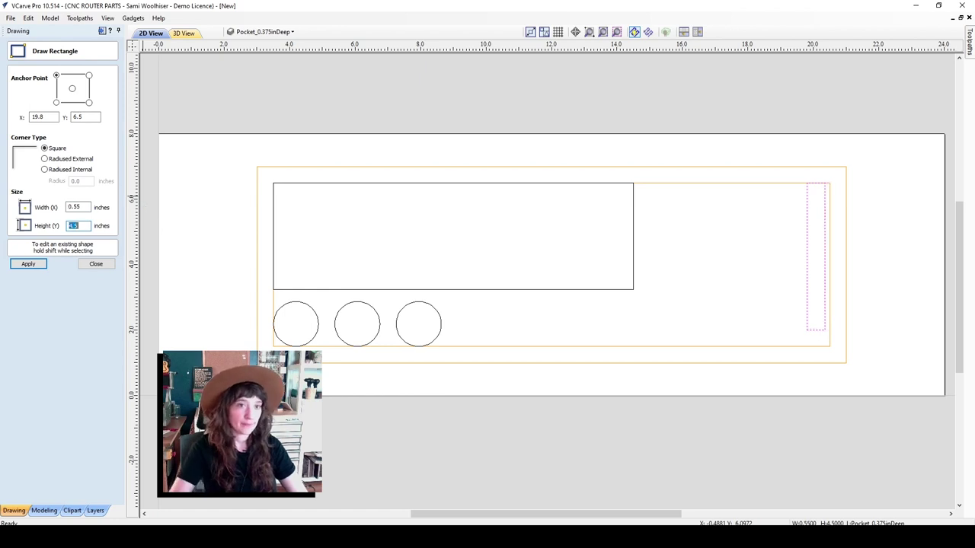
left_click(96, 263)
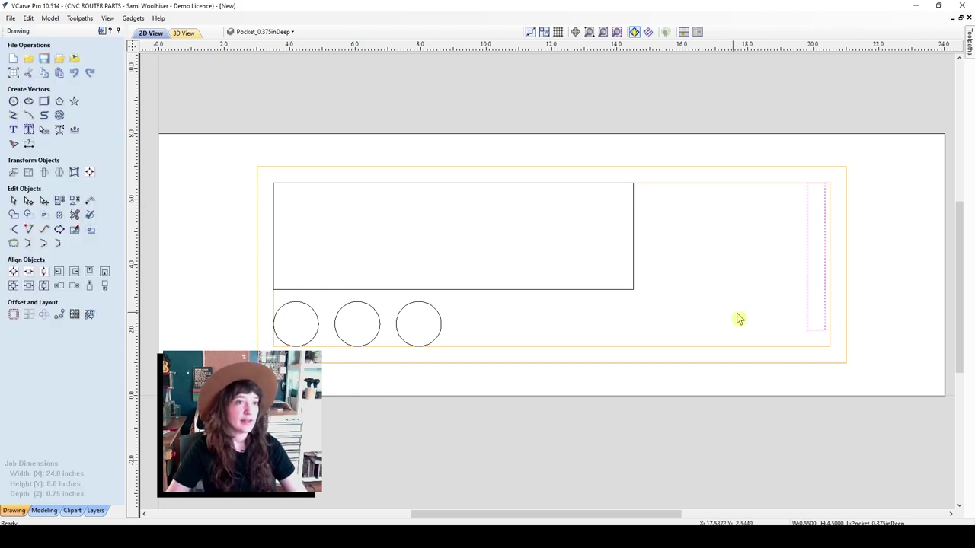
Move the narrow rectangle so its upper-right corner meets the inner reference outline's upper-right corner, and deselect it
left_click(816, 330)
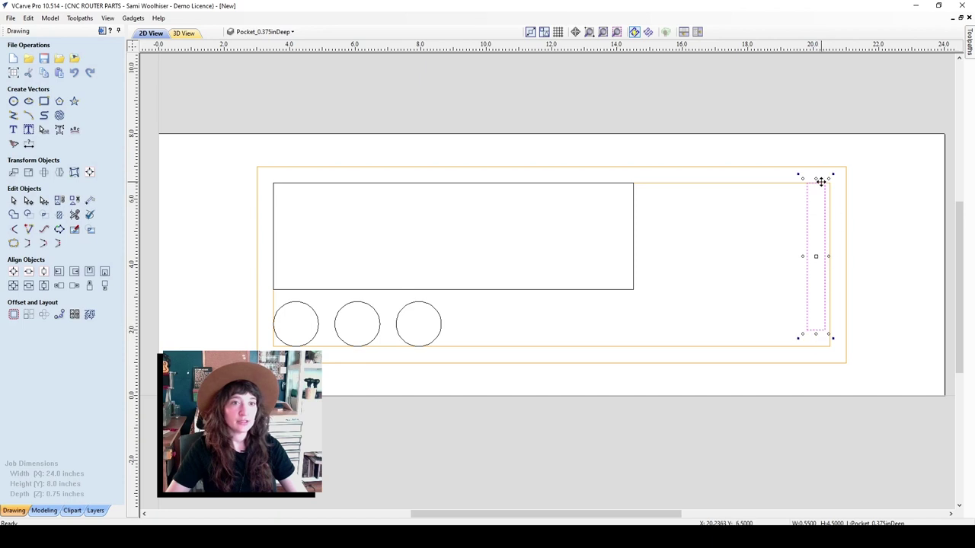
mouse_move(822, 184)
left_mouse_down()
mouse_move(829, 181)
mouse_move(814, 200)
mouse_move(838, 181)
mouse_move(827, 183)
left_mouse_up()
left_click(781, 206)
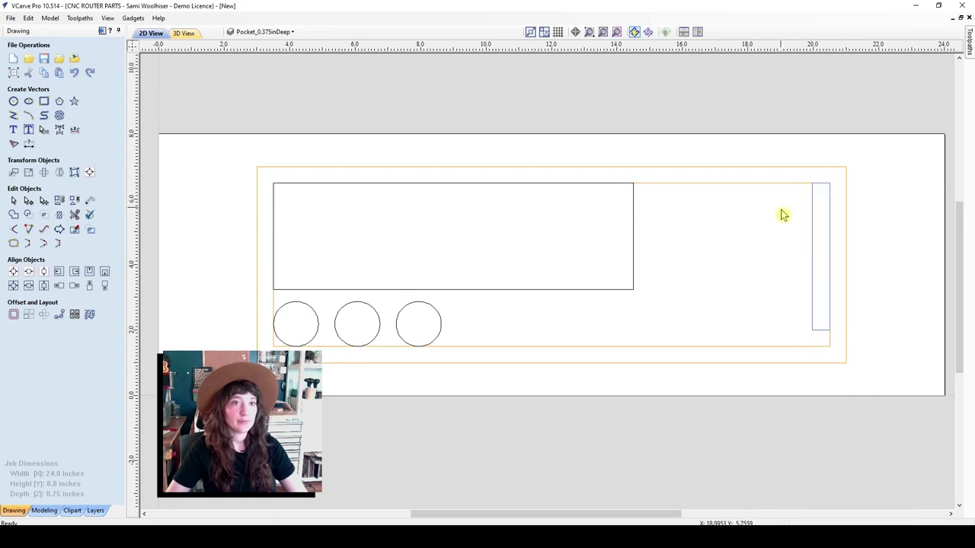
Array copy the narrow rectangle into 1 row and 2 columns with a -0.25 inch X gap, and deselect the copies
left_click(814, 243)
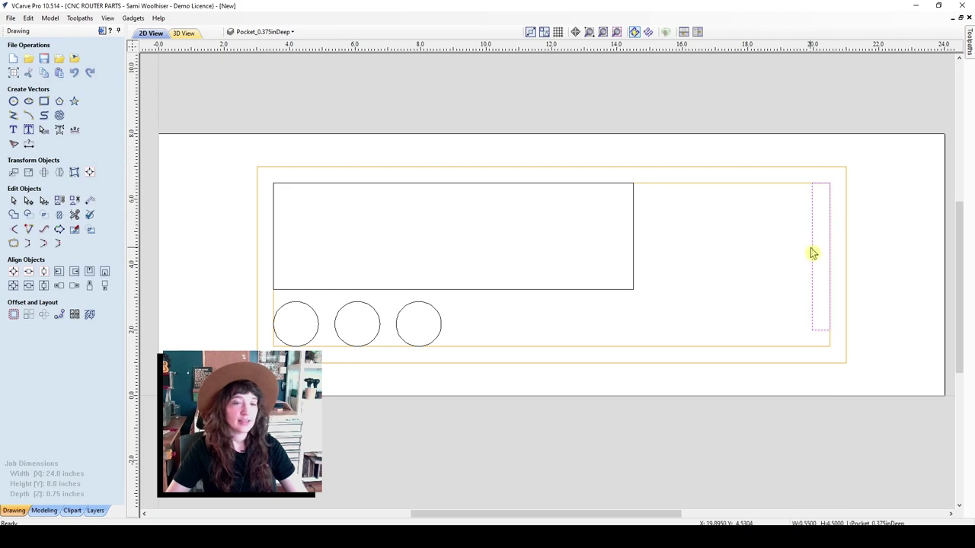
left_click(28, 314)
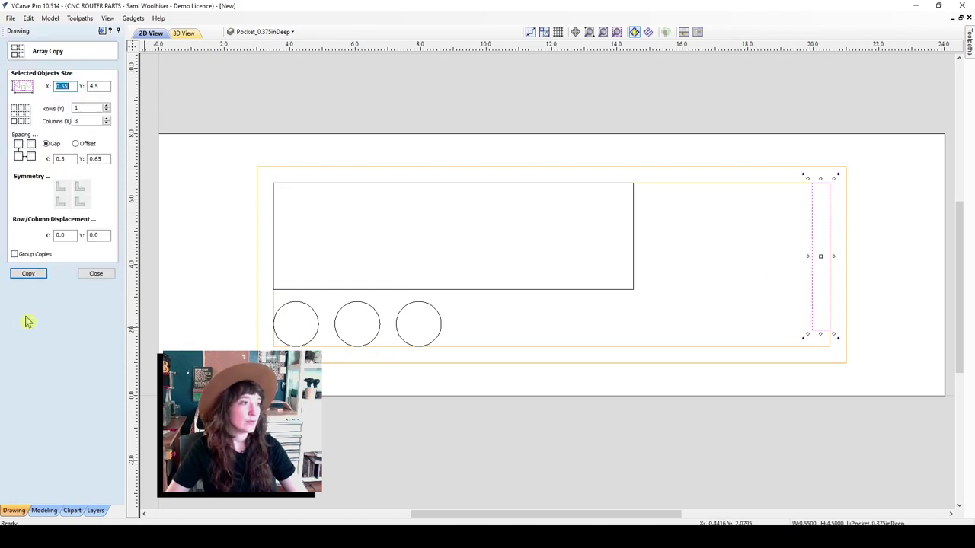
left_click(56, 158)
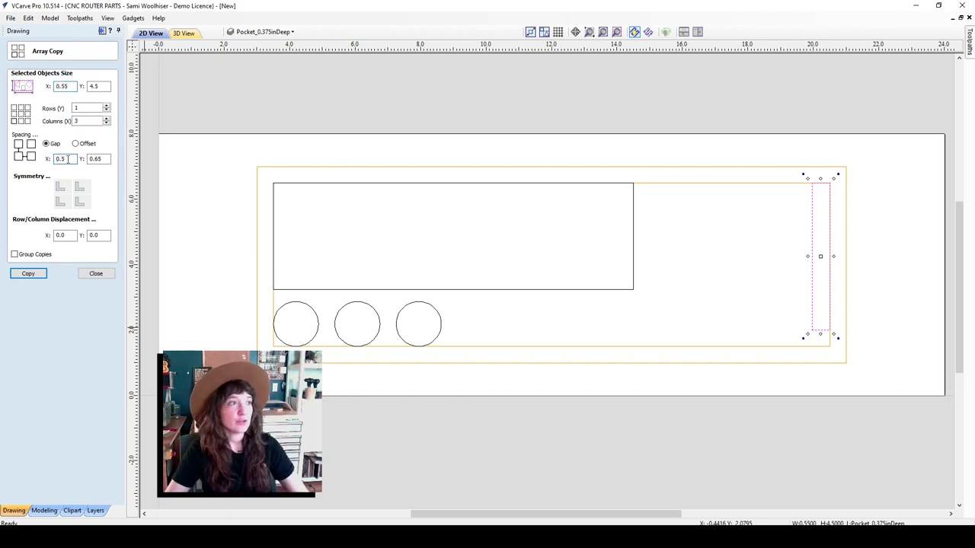
left_click_drag(67, 158, 31, 158)
type("1")
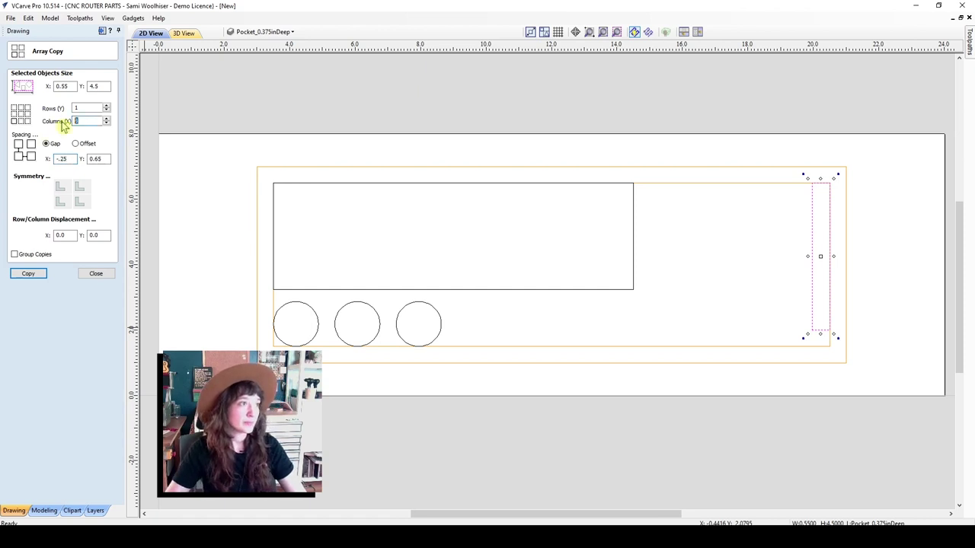
type("2")
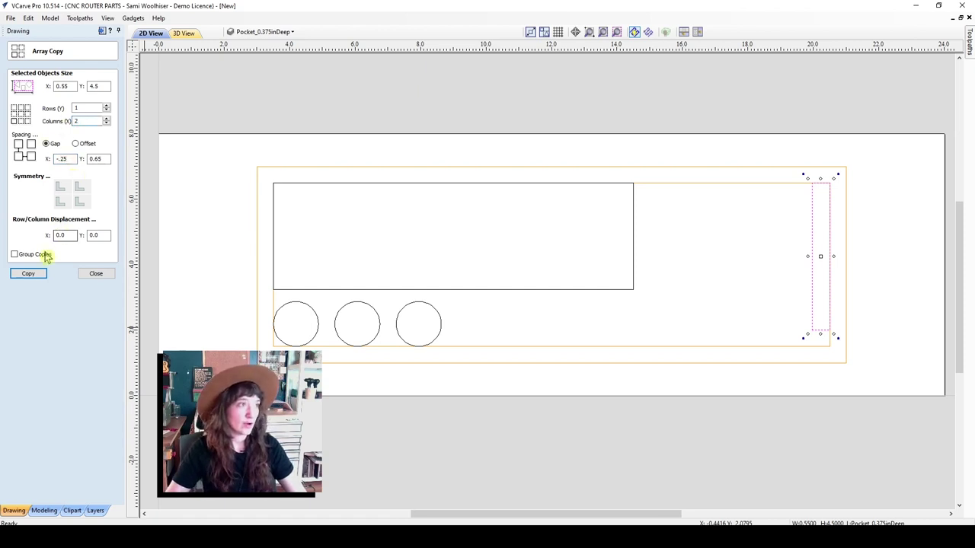
left_click(29, 275)
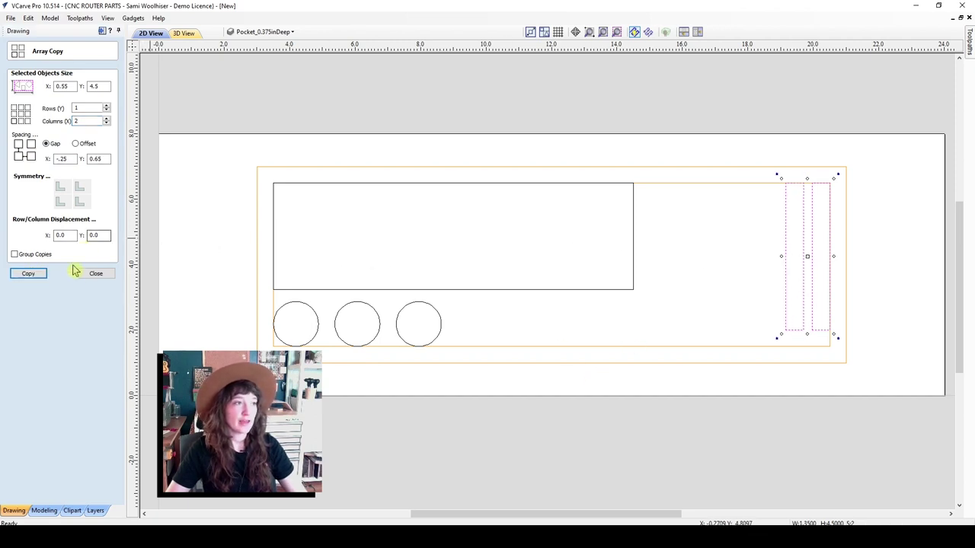
left_click(96, 273)
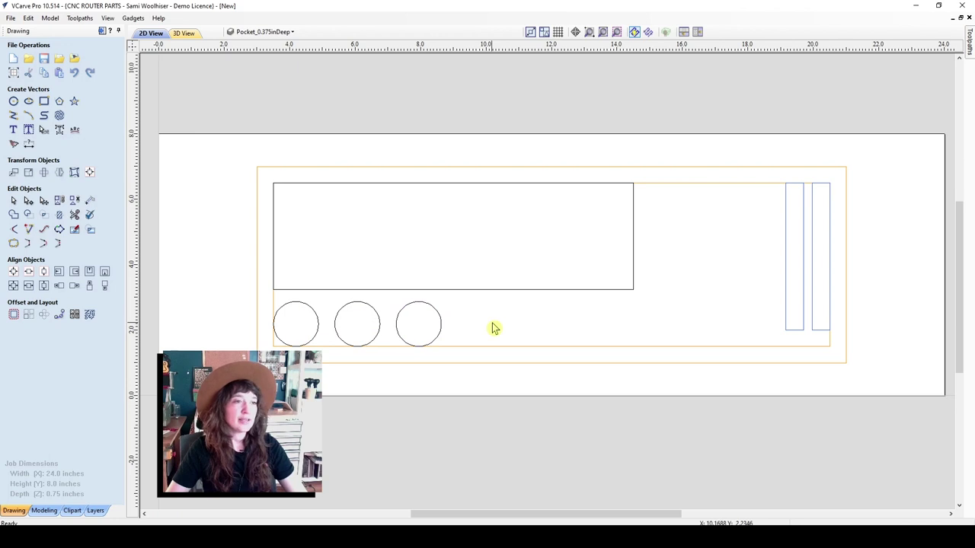
Move the three circles to the Pocket_0.375inDeep layer and deselect them
left_click_drag(480, 326, 294, 341)
left_click(466, 337)
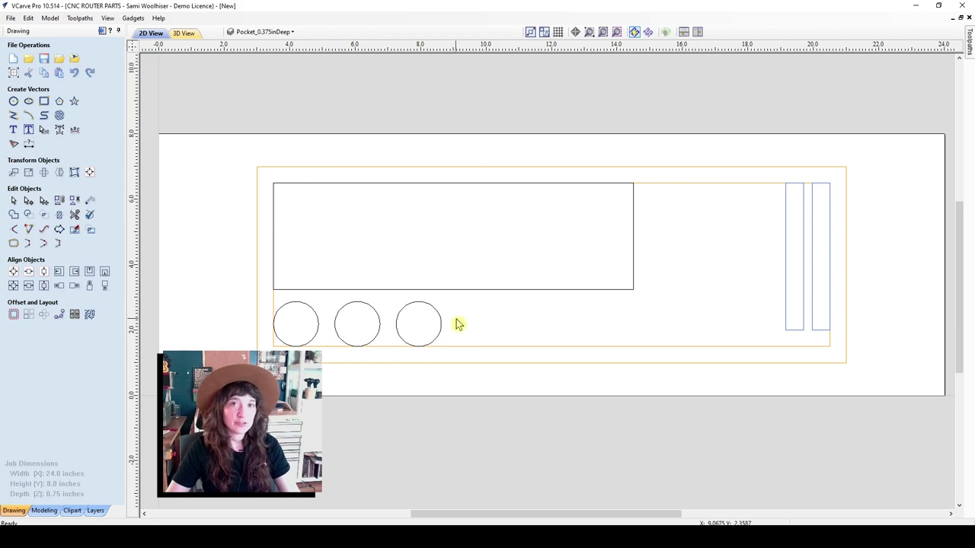
left_click_drag(454, 324, 307, 341)
right_click(448, 332)
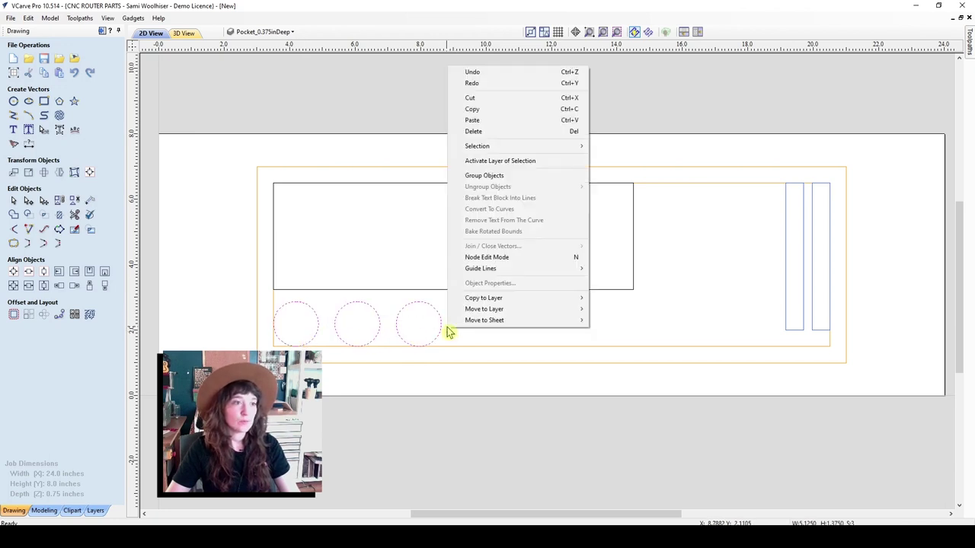
mouse_move(462, 315)
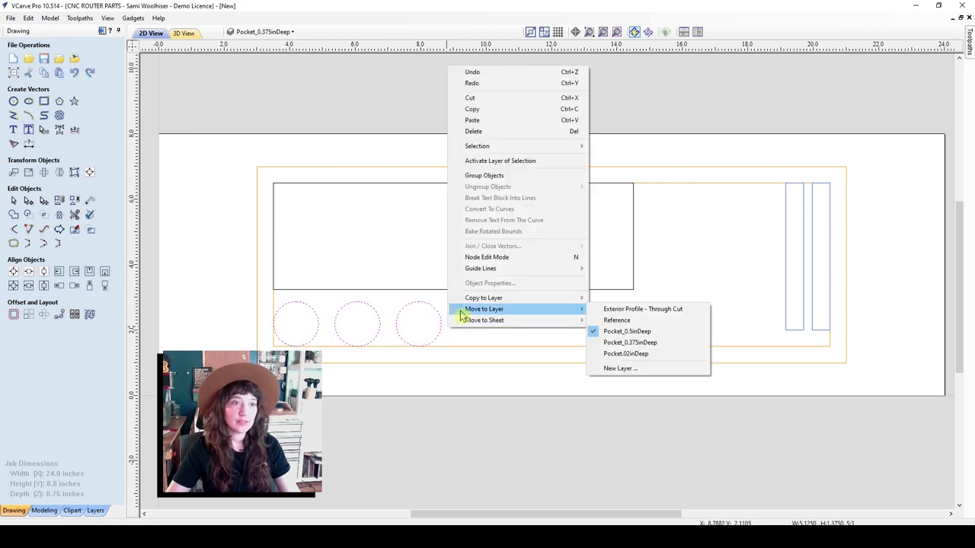
left_click(655, 347)
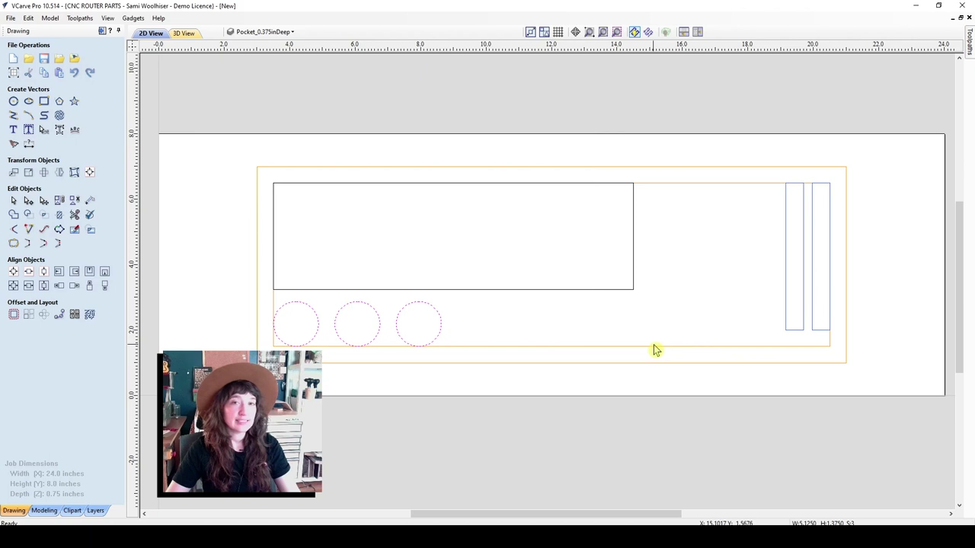
left_click(447, 351)
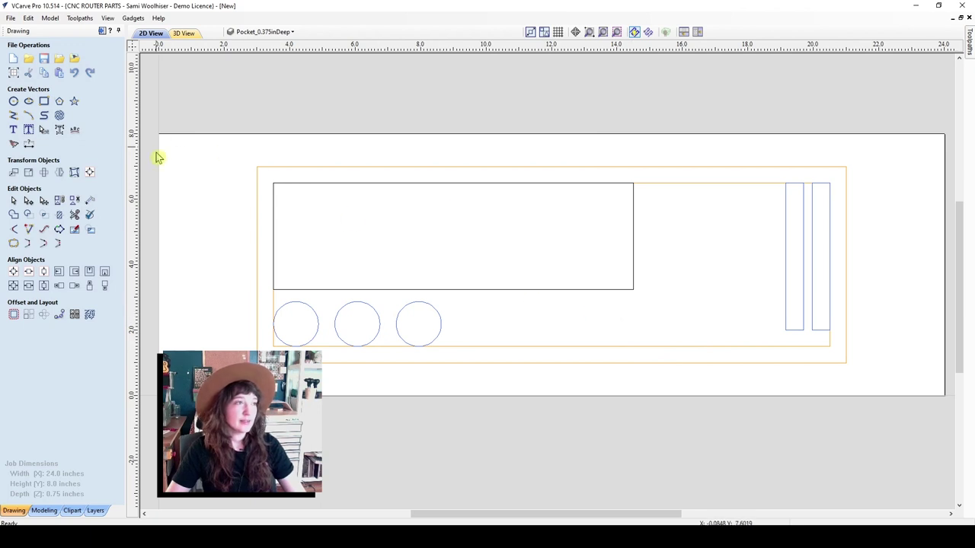
On the Pocket_0.5inDeep layer, draw a square-cornered rectangle 0.55 inches wide and 1 inch high inside the lower end of the rightmost narrow pocket
left_click(43, 102)
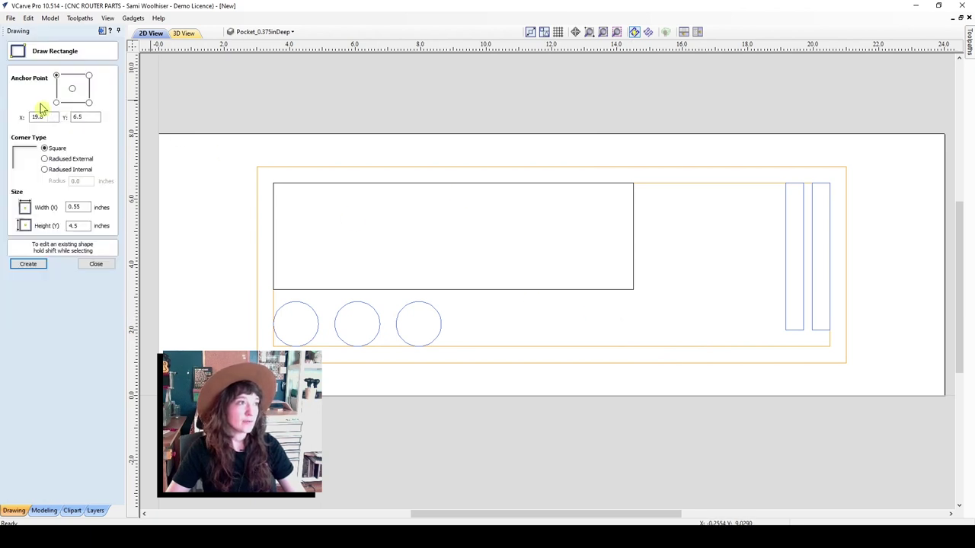
left_click(96, 511)
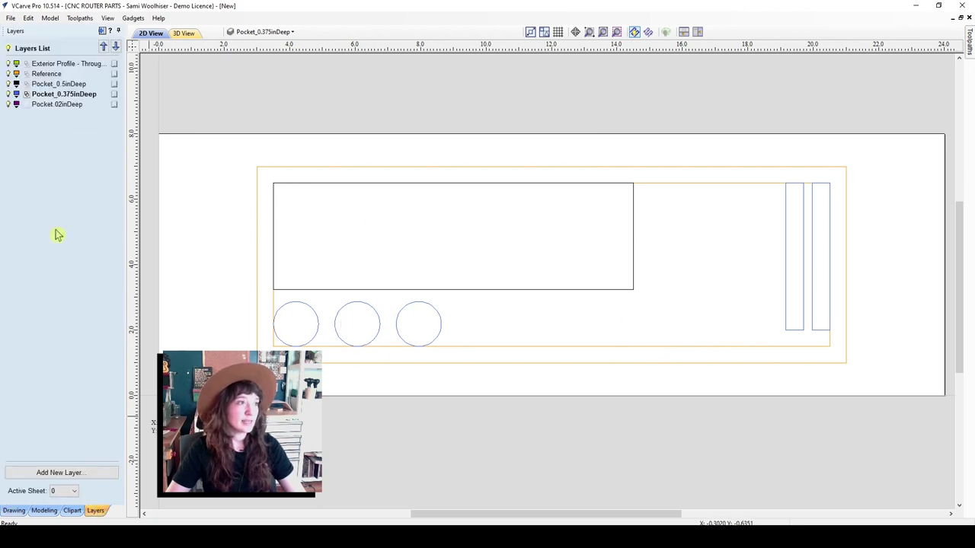
left_click(47, 84)
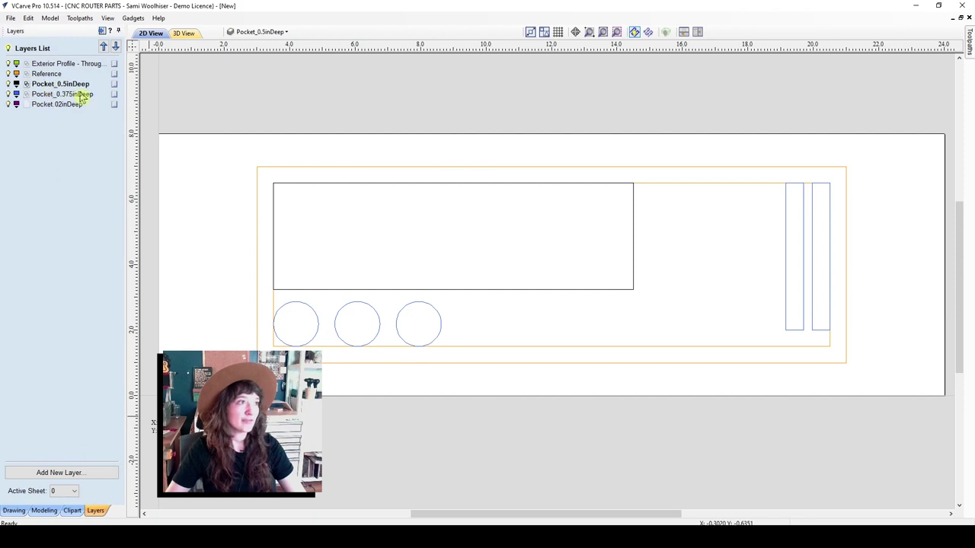
left_click(17, 511)
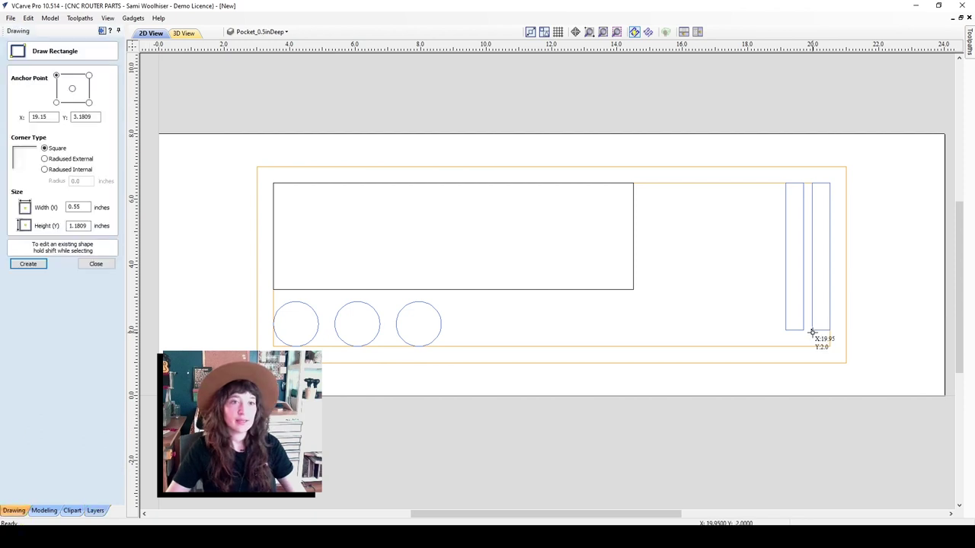
left_click_drag(812, 332, 830, 293)
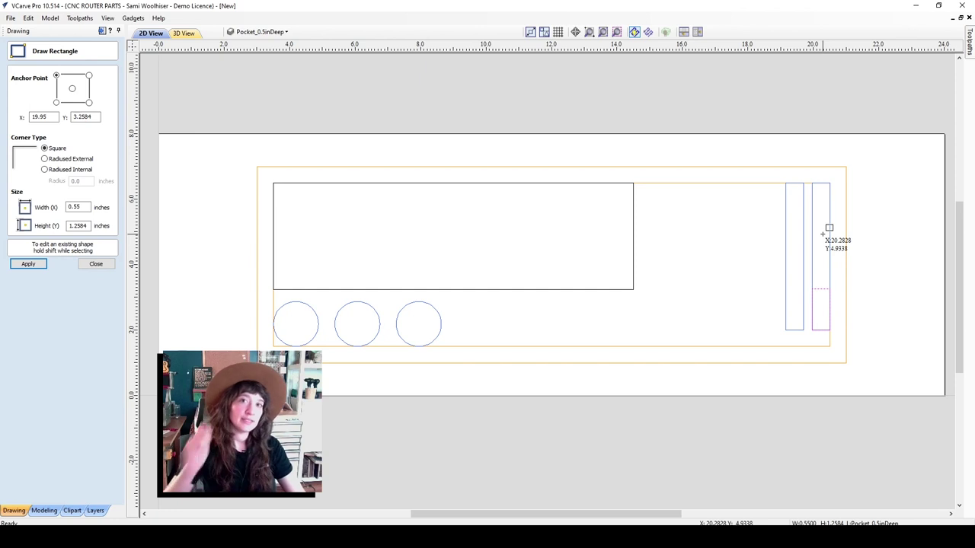
double_click(72, 225)
type("1")
left_click(44, 265)
left_click(95, 264)
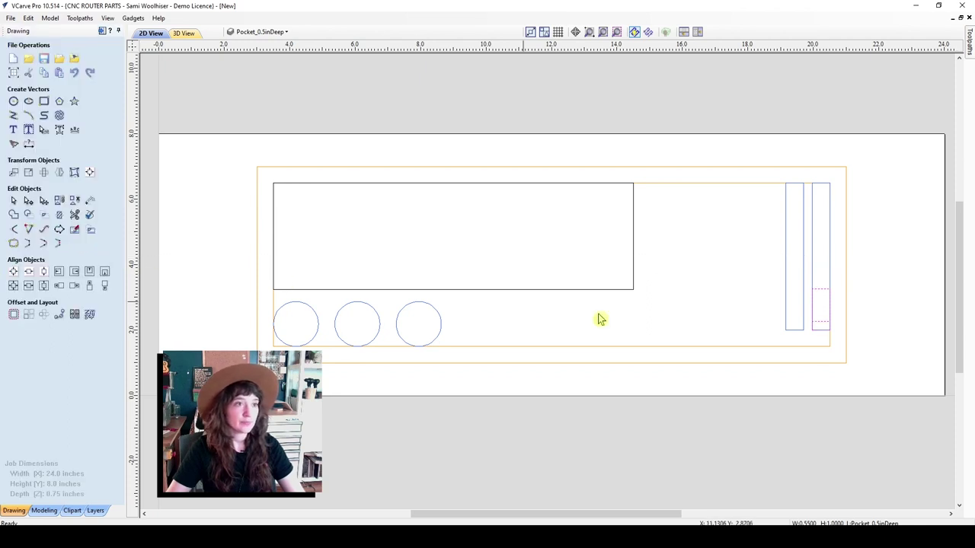
Move the 1 inch high rectangle down to align with the bottom edge of the rightmost narrow pocket, and deselect it
left_click(822, 323)
left_click_drag(818, 319, 818, 330)
left_click(818, 343)
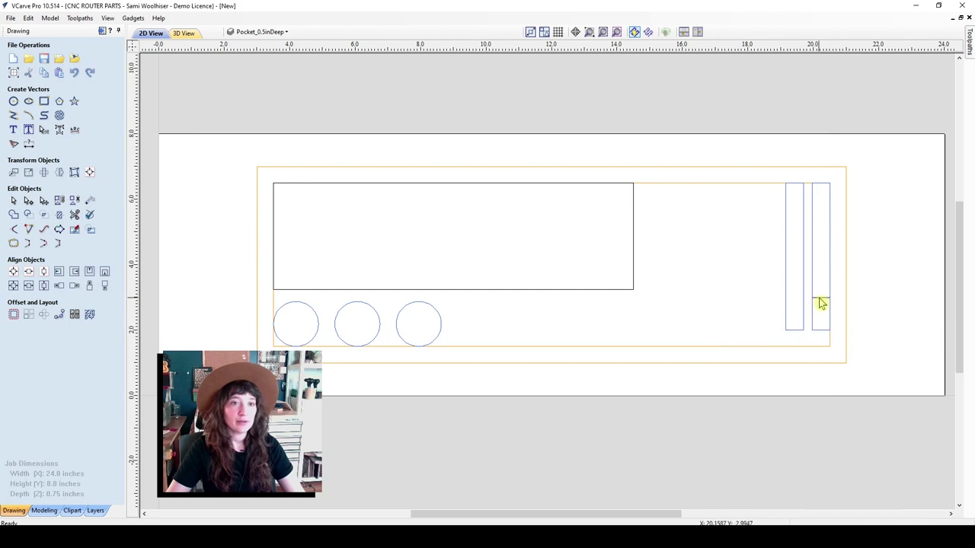
Array copy the 1 inch high rectangle into 1 row and 2 columns with a -0.25 inch X gap
left_click(820, 302)
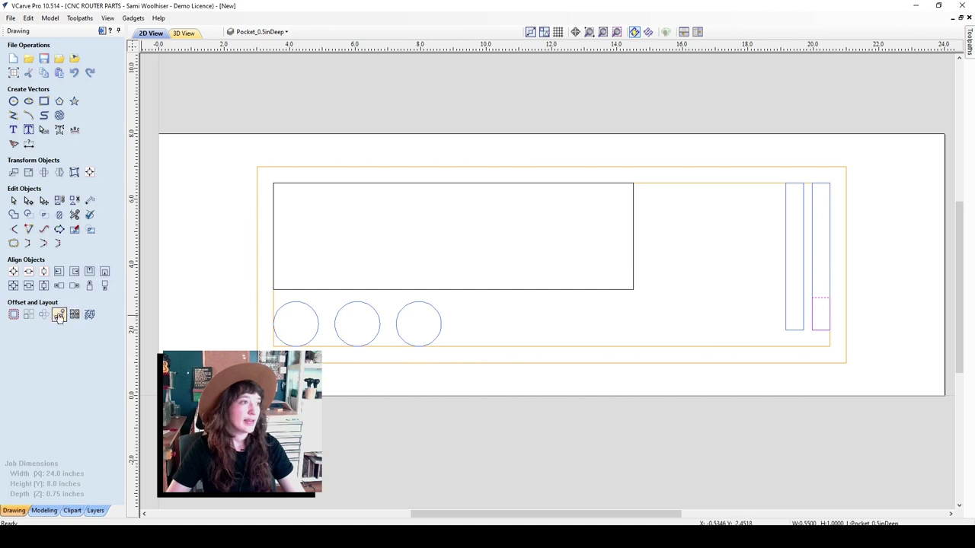
left_click(29, 315)
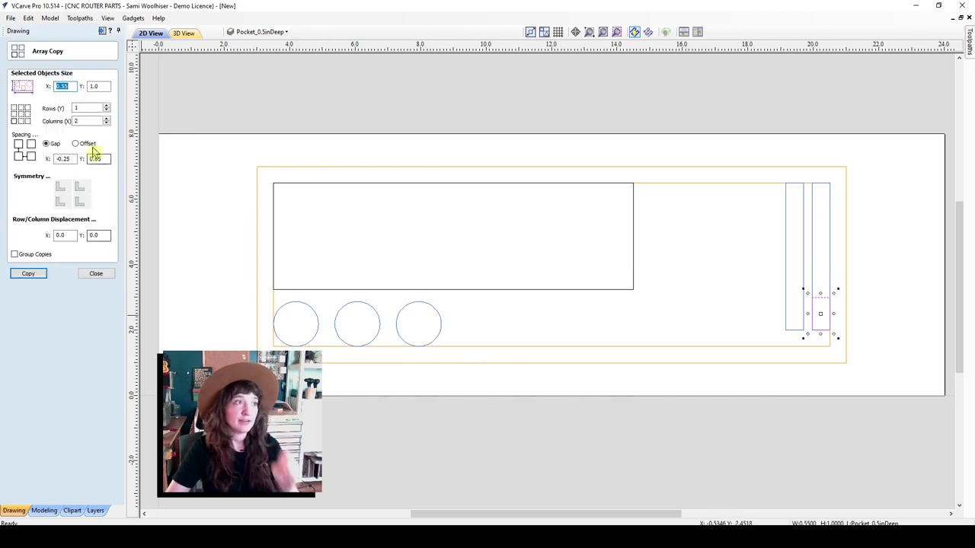
left_click(67, 158)
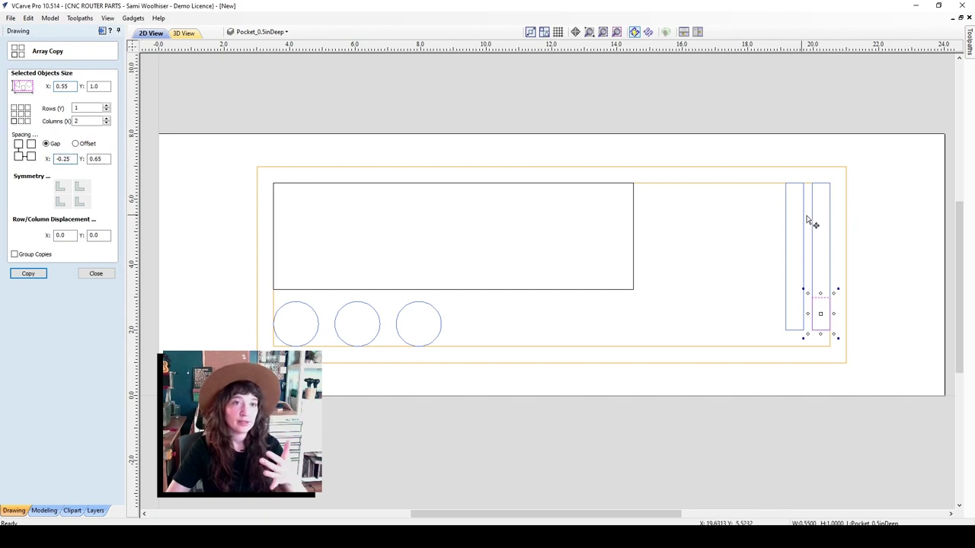
left_click(26, 275)
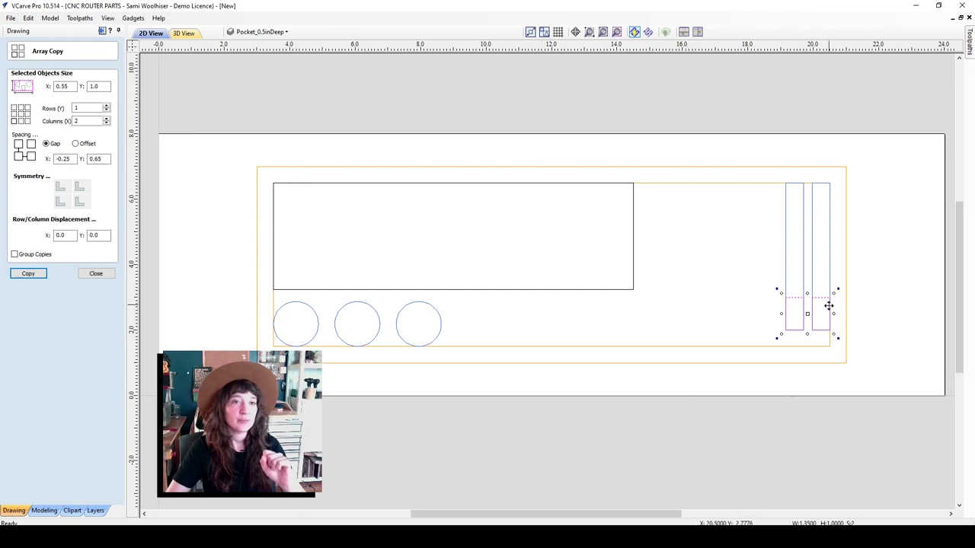
left_click(97, 275)
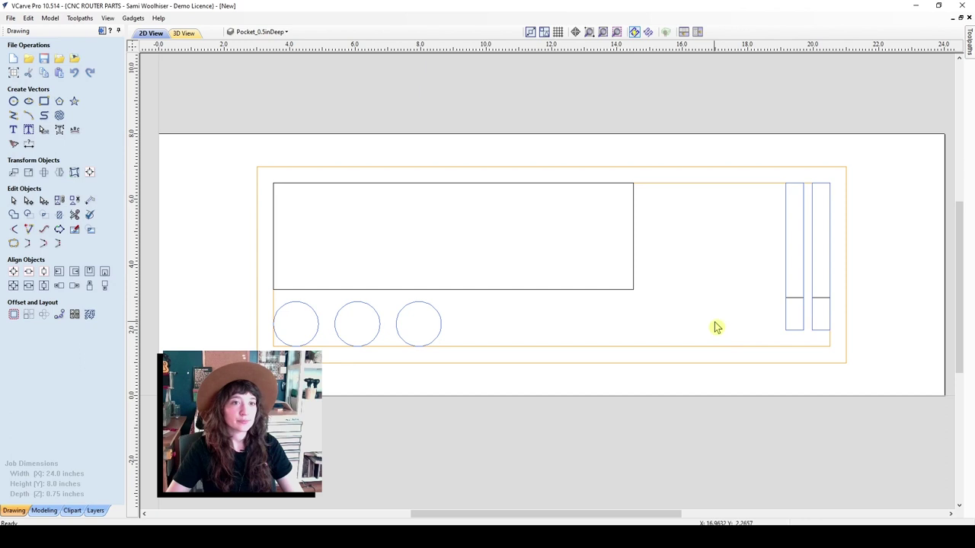
Make the Pocket.02inDeep layer active and rename it Pocket_0.2inDeep
left_click(96, 511)
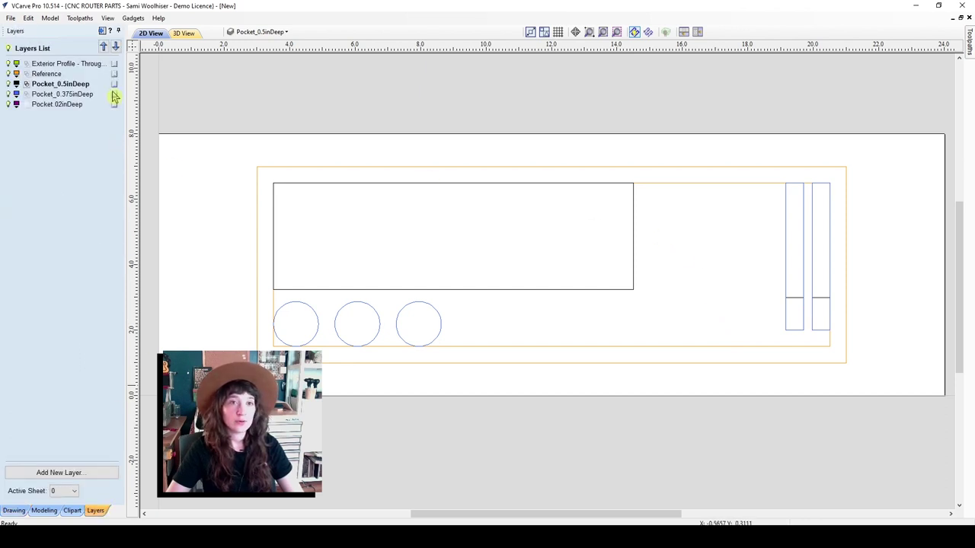
left_click(39, 104)
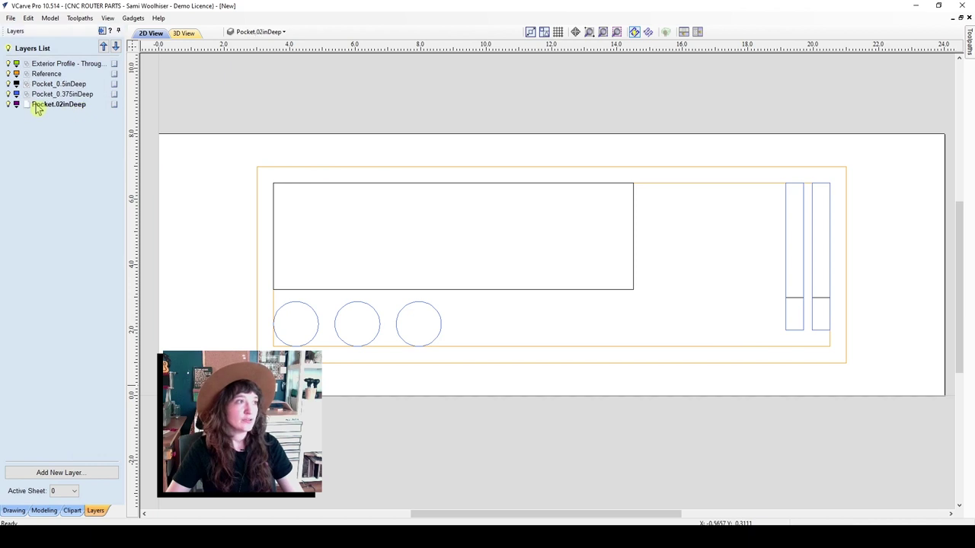
double_click(66, 107)
left_click(61, 105)
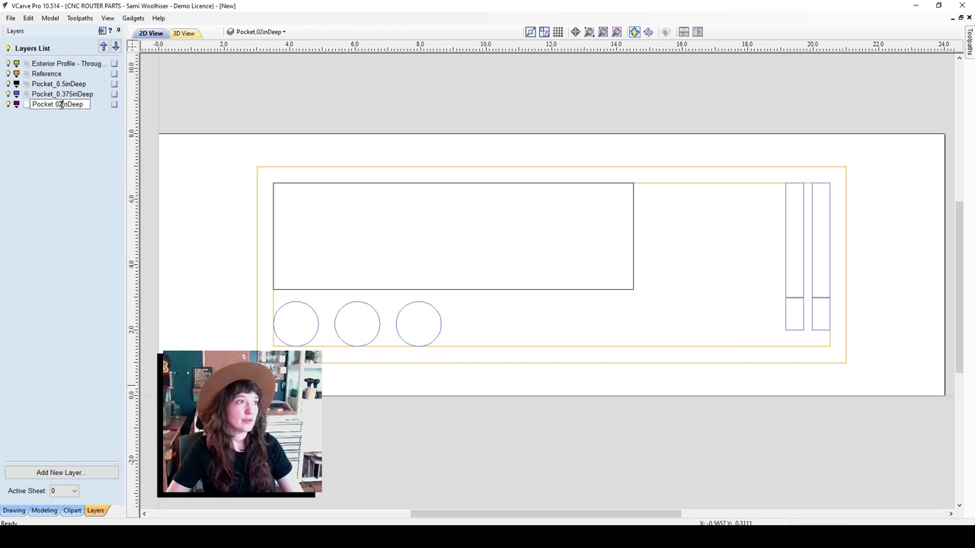
key("BackSpace")
key("BackSpace")
type("0.")
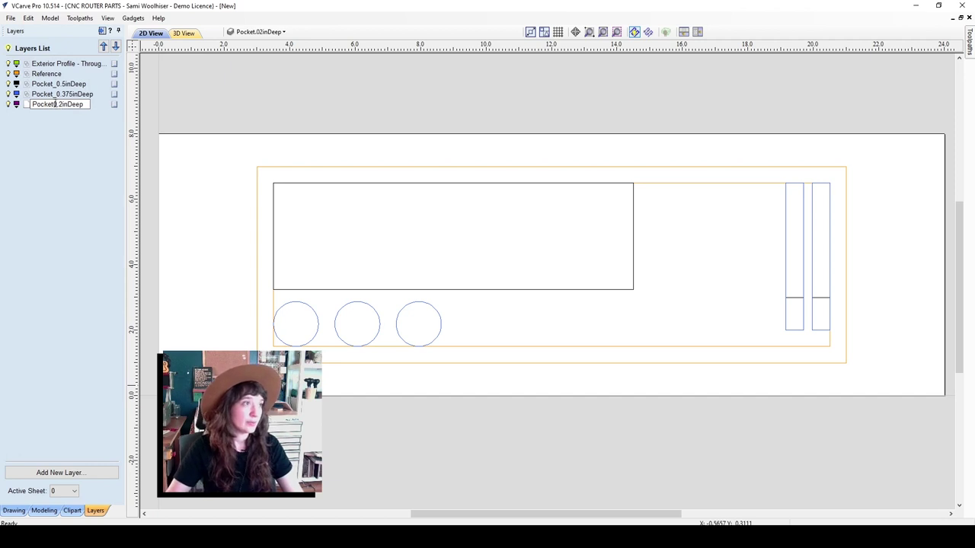
key("Left")
key("Left")
type("_")
key("Return")
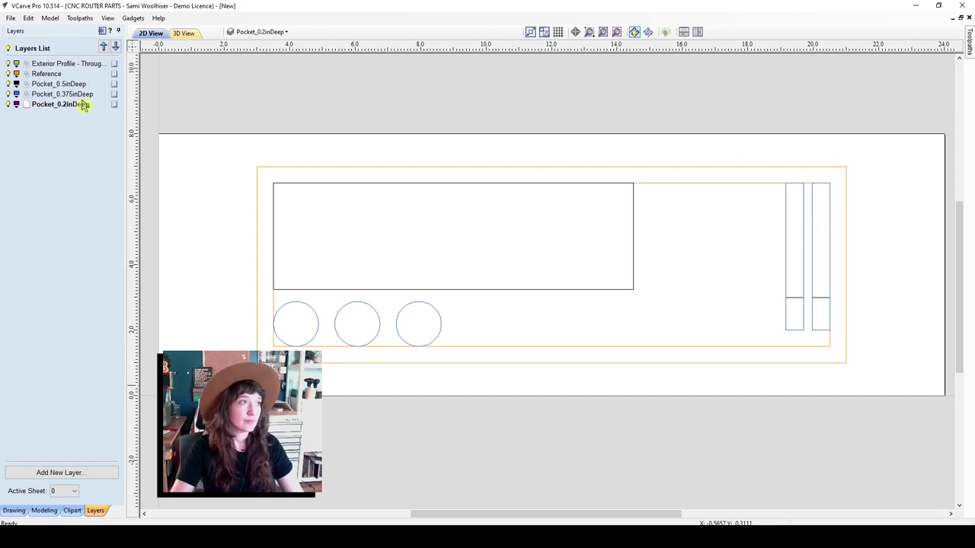
On the Pocket_0.2inDeep layer, draw a square-cornered rectangle 0.3 inches wide and 2.75 inches high with its upper-left corner at X 18.4557, Y 6.5
left_click(15, 511)
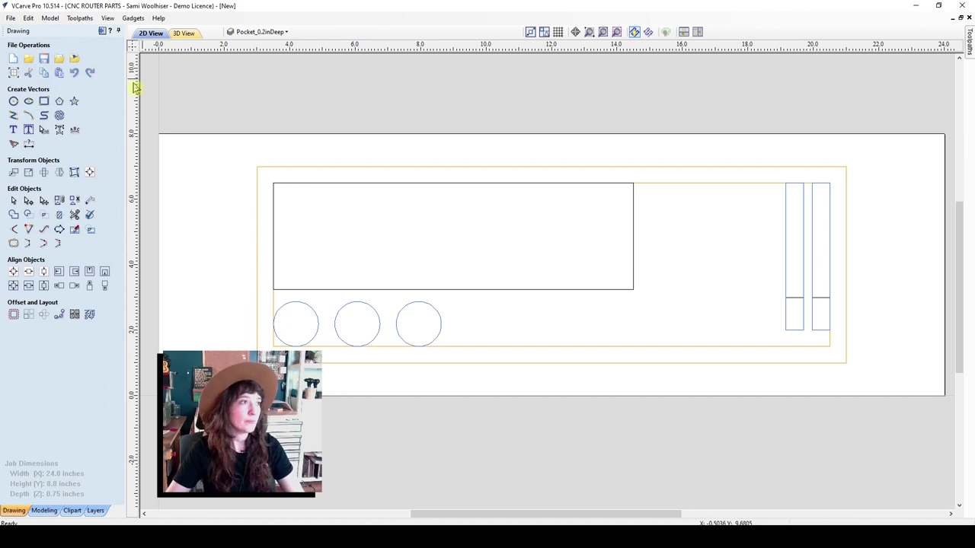
left_click(44, 101)
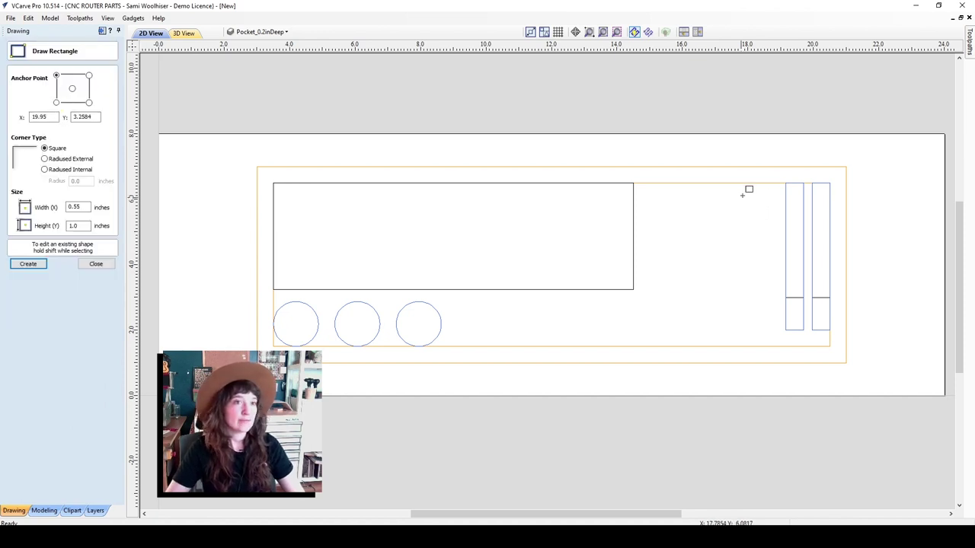
mouse_move(744, 299)
left_mouse_down()
mouse_move(764, 297)
mouse_move(762, 305)
left_mouse_up()
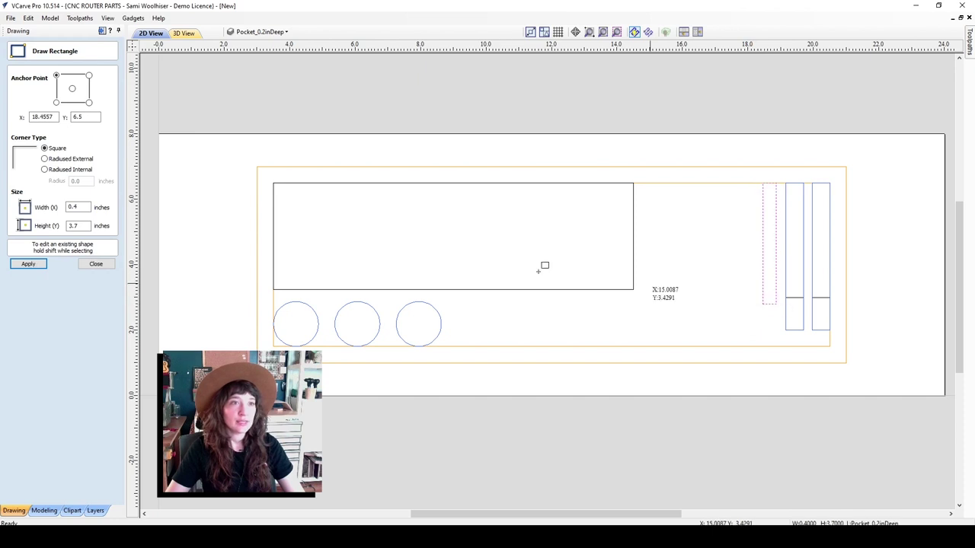
double_click(76, 226)
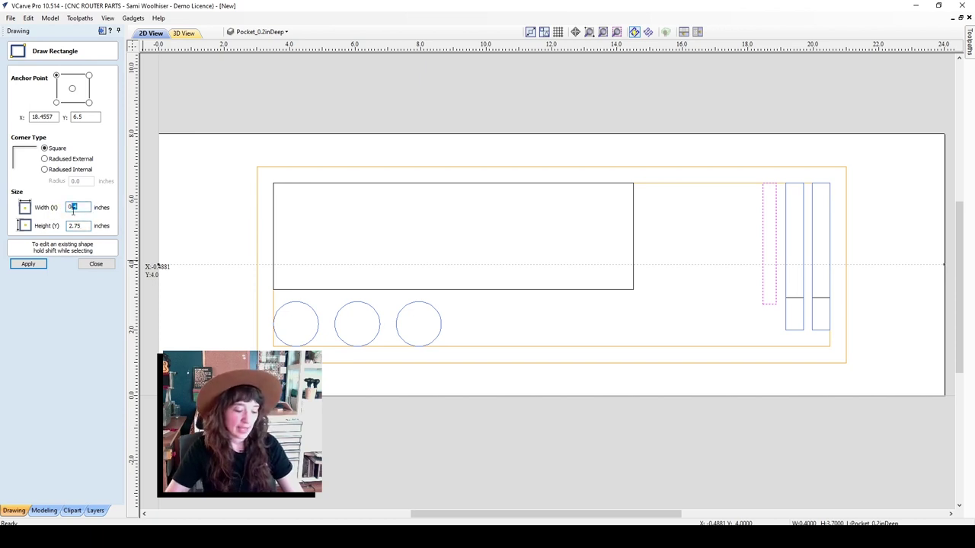
type("3")
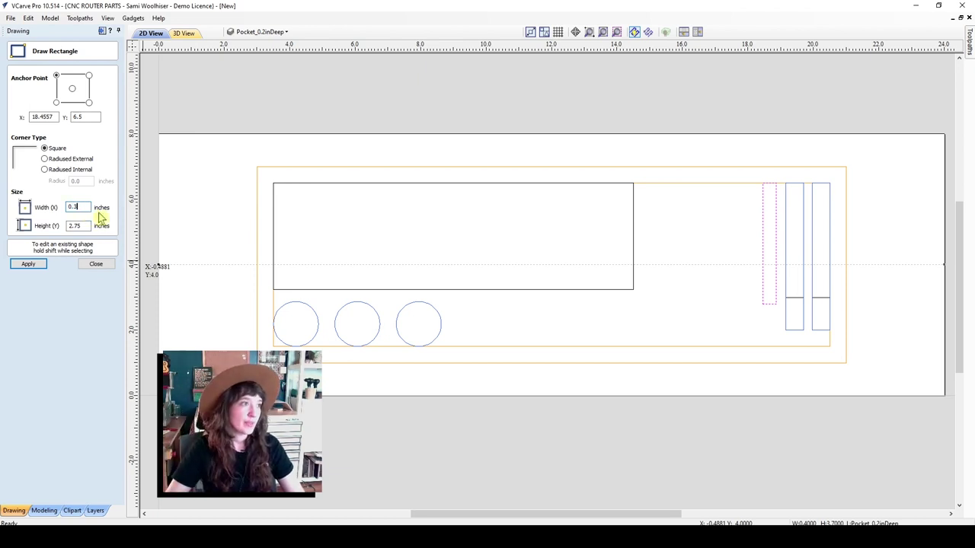
left_click(37, 268)
left_click(95, 265)
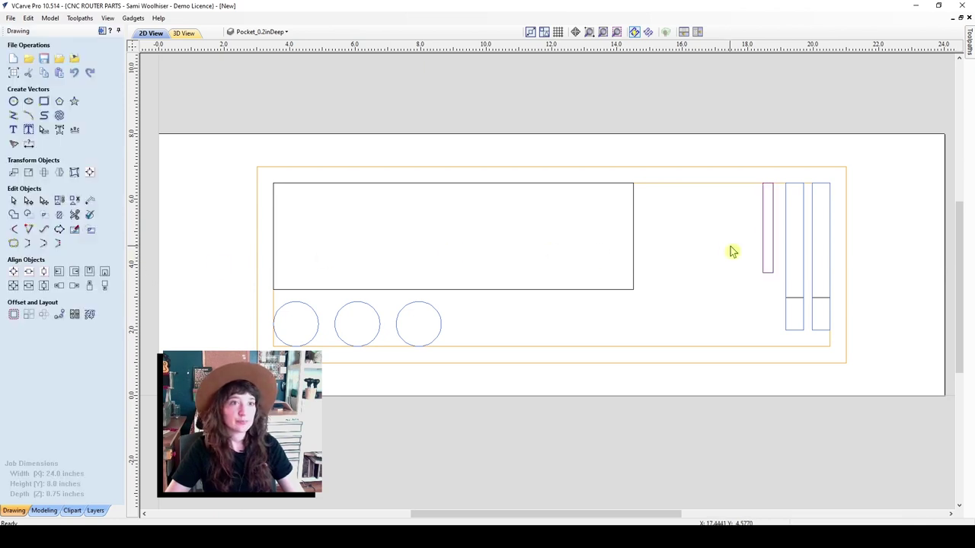
Array copy the 0.3 by 2.75 inch rectangle into 1 row and 6 columns with a -0.25 inch X gap
left_click(774, 226)
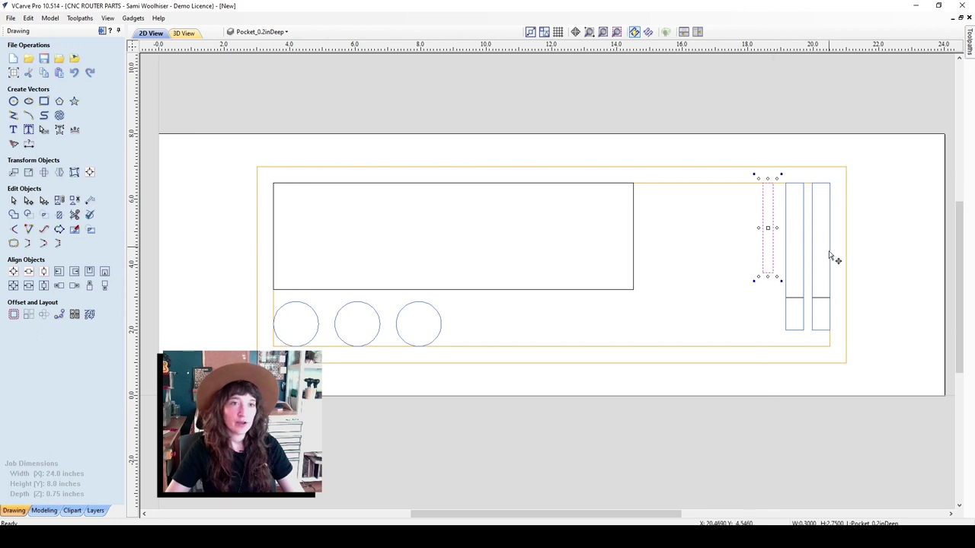
left_click(760, 315)
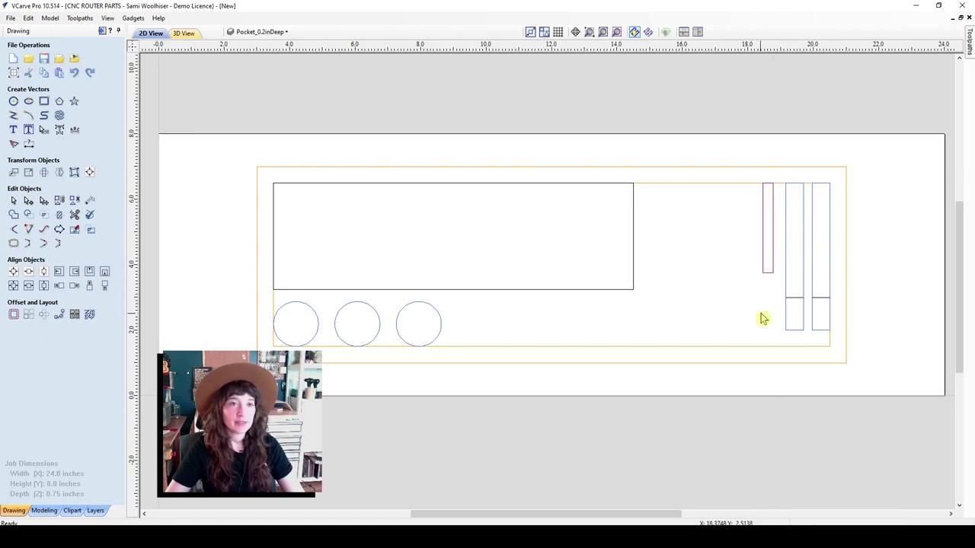
left_click(771, 234)
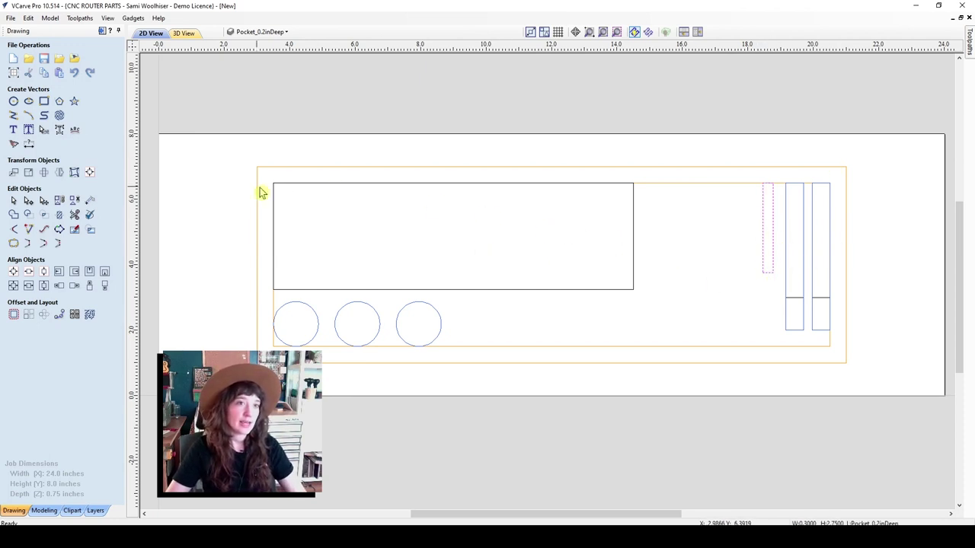
left_click(28, 315)
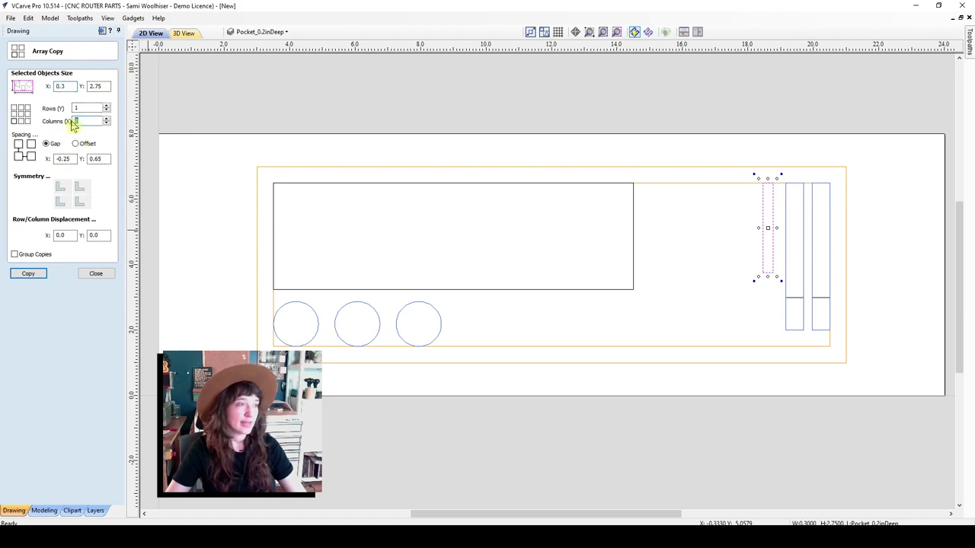
type("6")
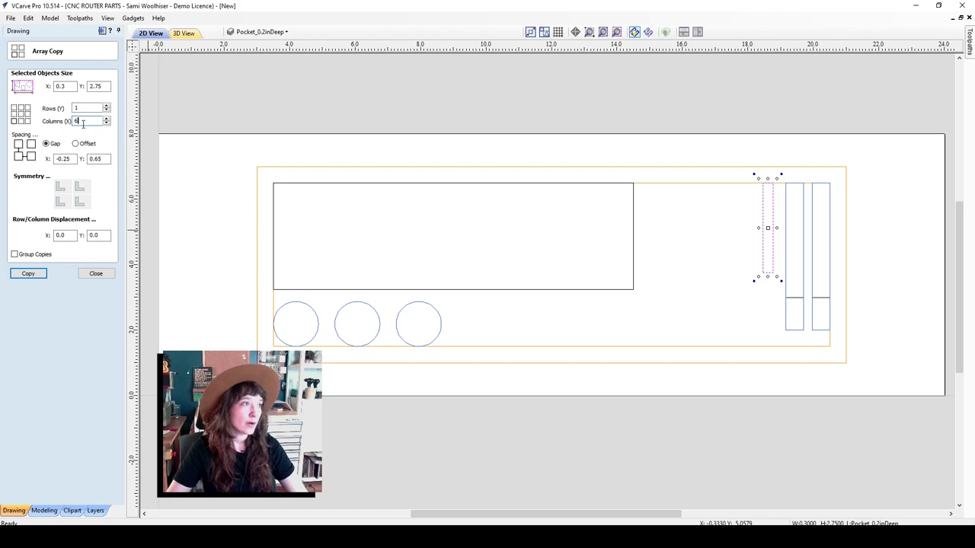
left_click(28, 274)
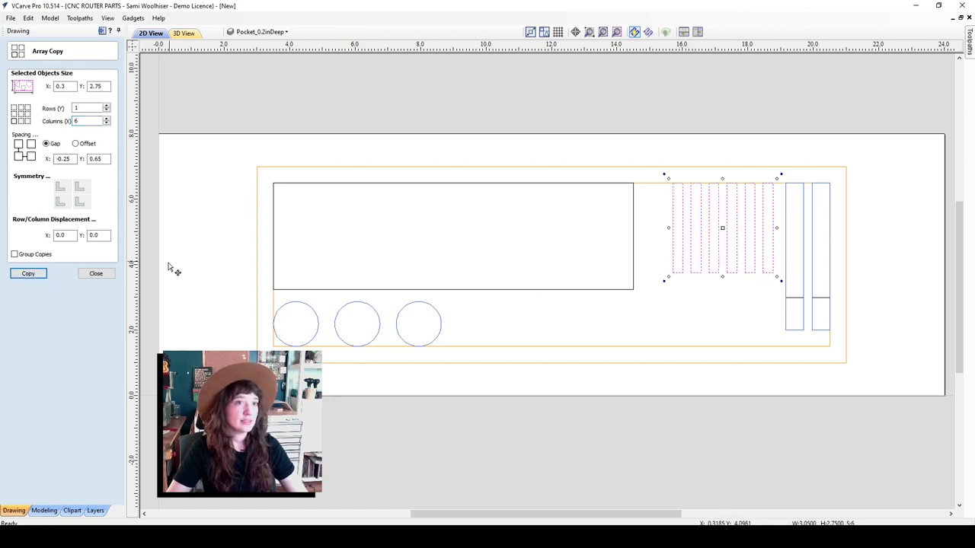
left_click(95, 274)
On the Pocket_0.375inDeep layer, draw a square-cornered rectangle 0.3 inches wide and 1 inch high at the lower end of the rightmost 2.75 inch slot
left_click(95, 511)
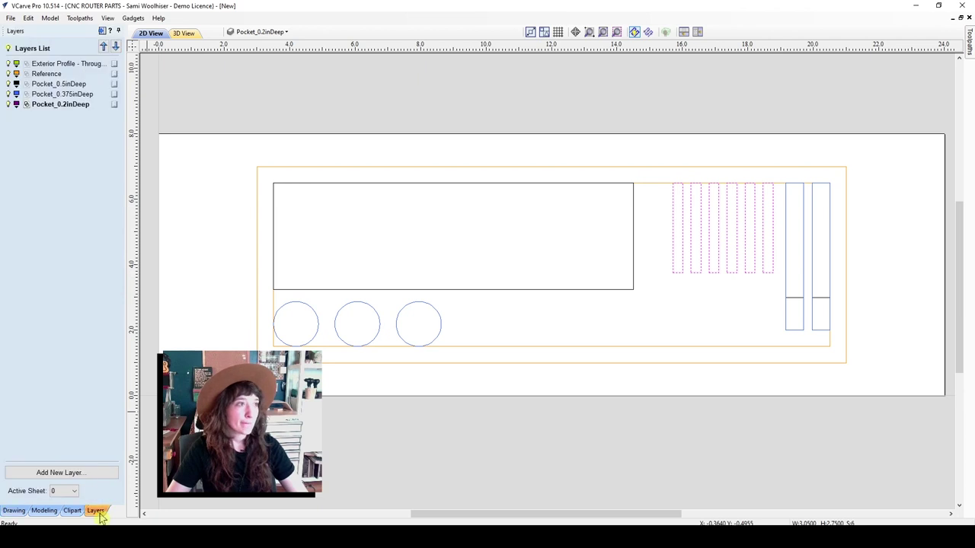
left_click(80, 95)
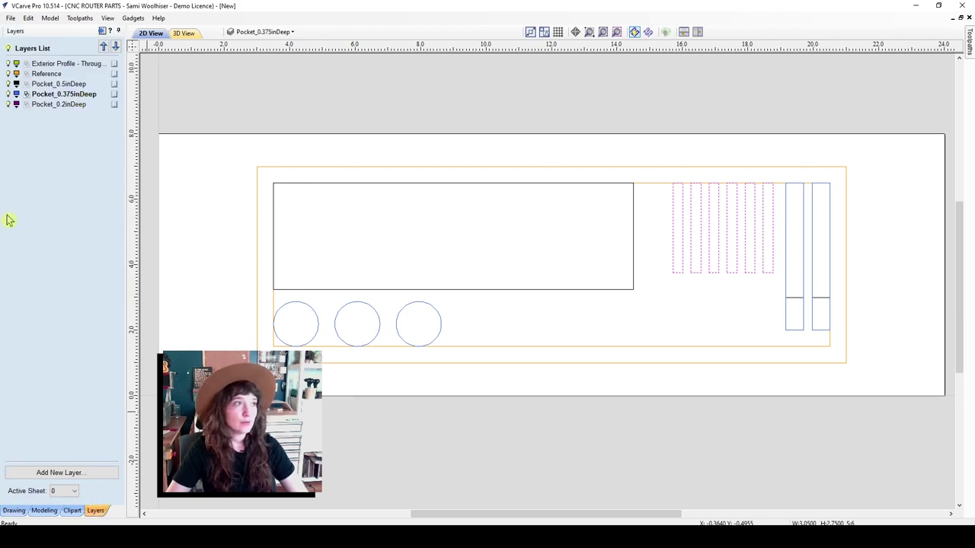
left_click(13, 511)
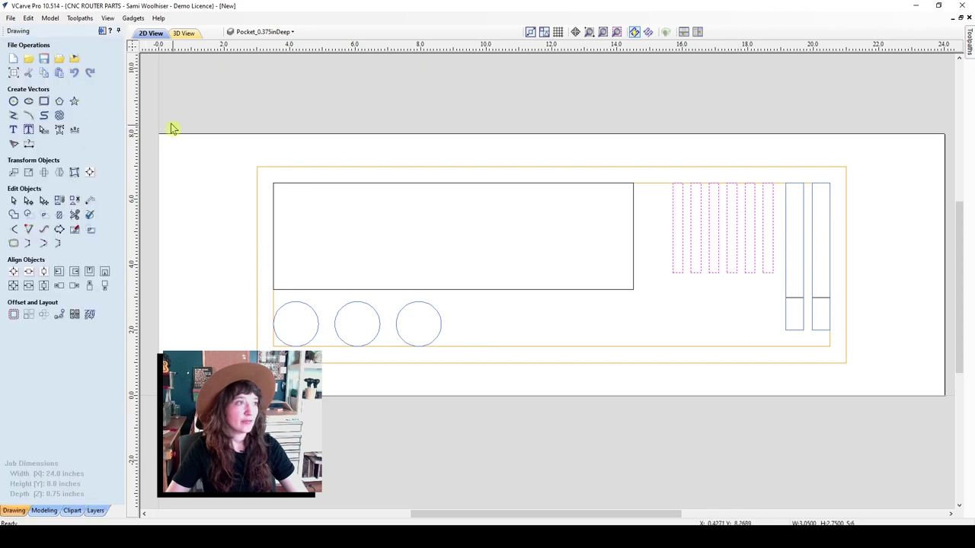
left_click(47, 101)
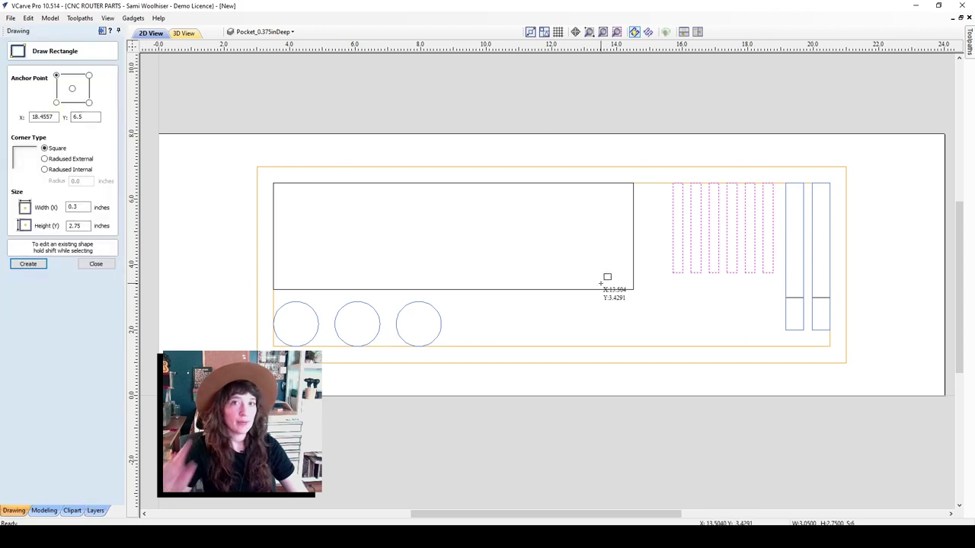
left_click_drag(762, 274, 775, 246)
double_click(79, 226)
type("1")
left_click(43, 265)
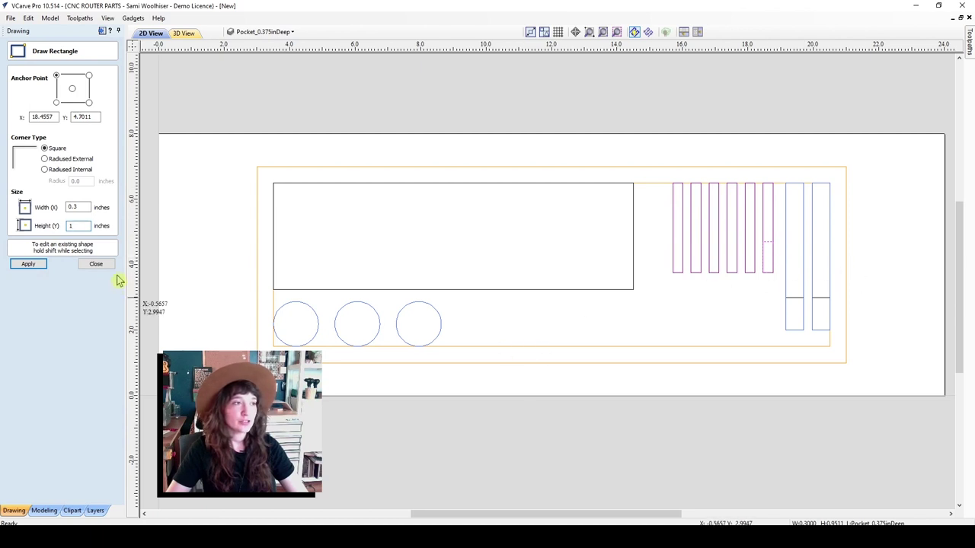
left_click(35, 265)
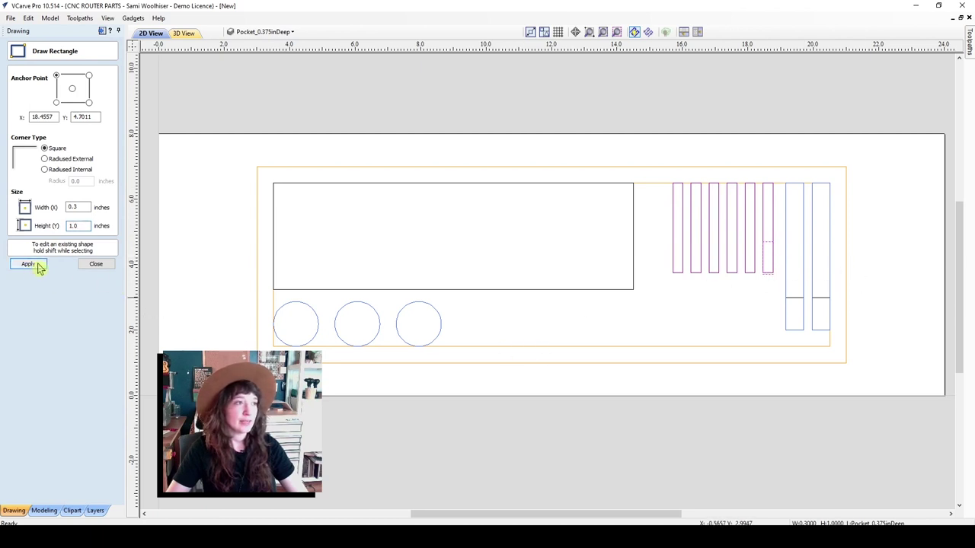
Move the 0.3 by 1 inch rectangle up so its bottom edge lines up with the lower end of the rightmost 2.75 inch slot
left_click(92, 264)
scroll(771, 285, "up", 4)
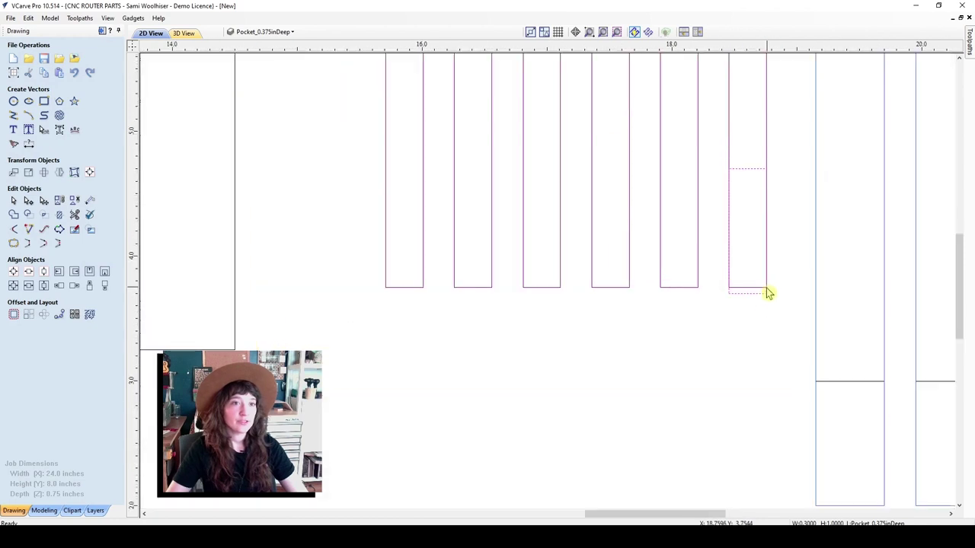
mouse_move(752, 294)
left_mouse_down()
mouse_move(751, 284)
mouse_move(747, 294)
left_mouse_up()
scroll(747, 294, "down", 5)
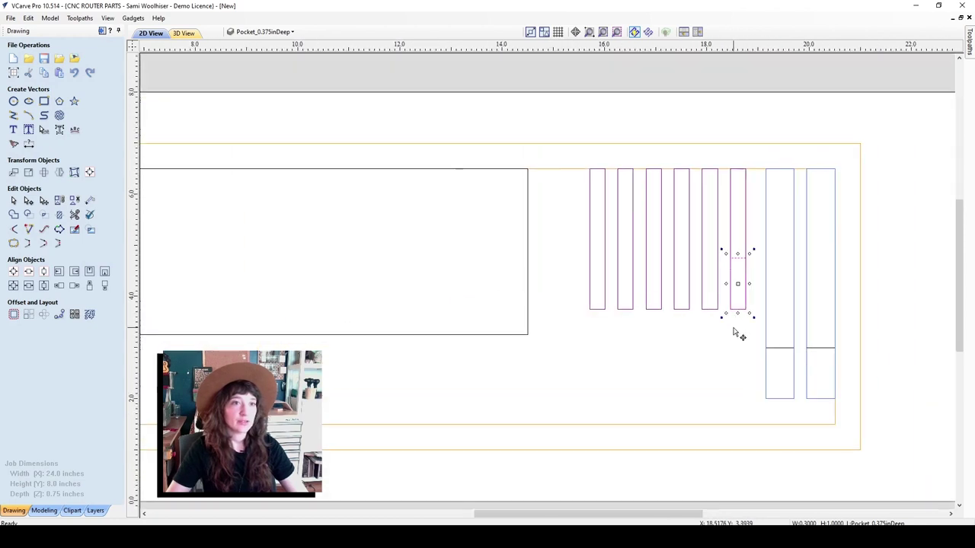
Array copy the 0.3 by 1 inch rectangle into 1 row and 6 columns with a -0.25 inch X gap
scroll(732, 324, "up", 2)
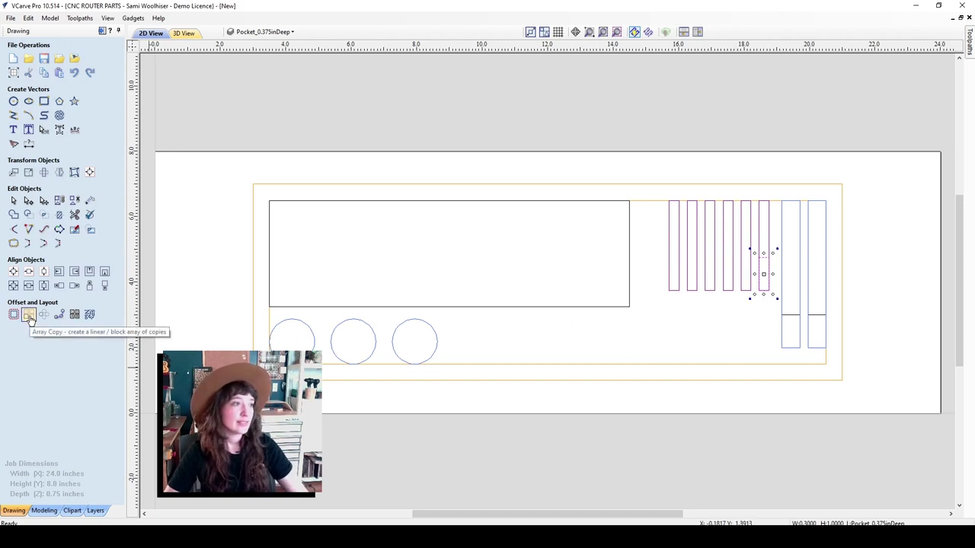
left_click(29, 315)
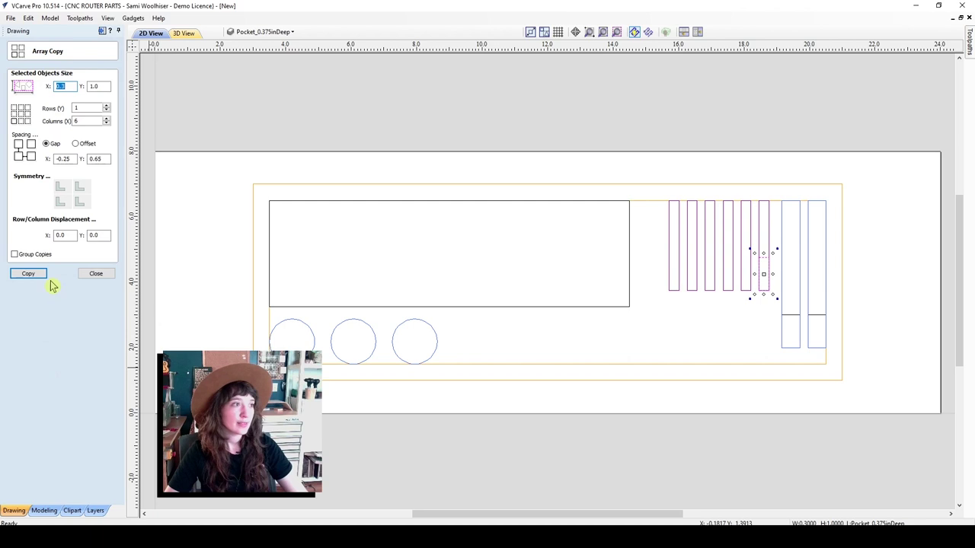
left_click(43, 275)
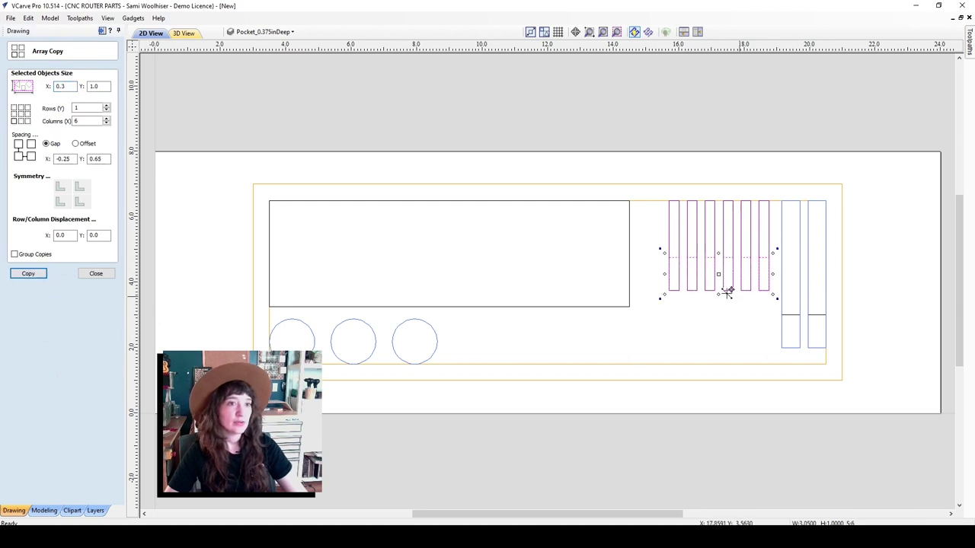
left_click(105, 274)
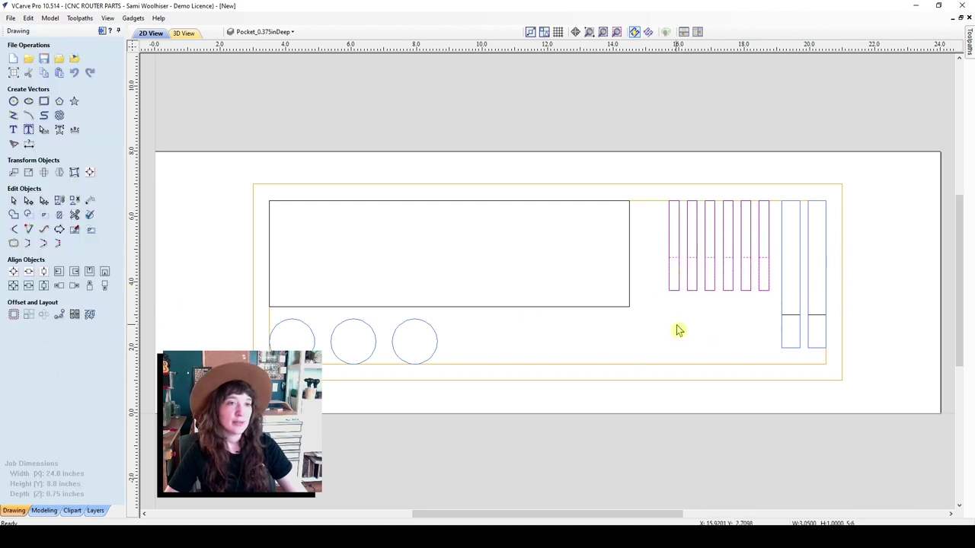
left_click(691, 262)
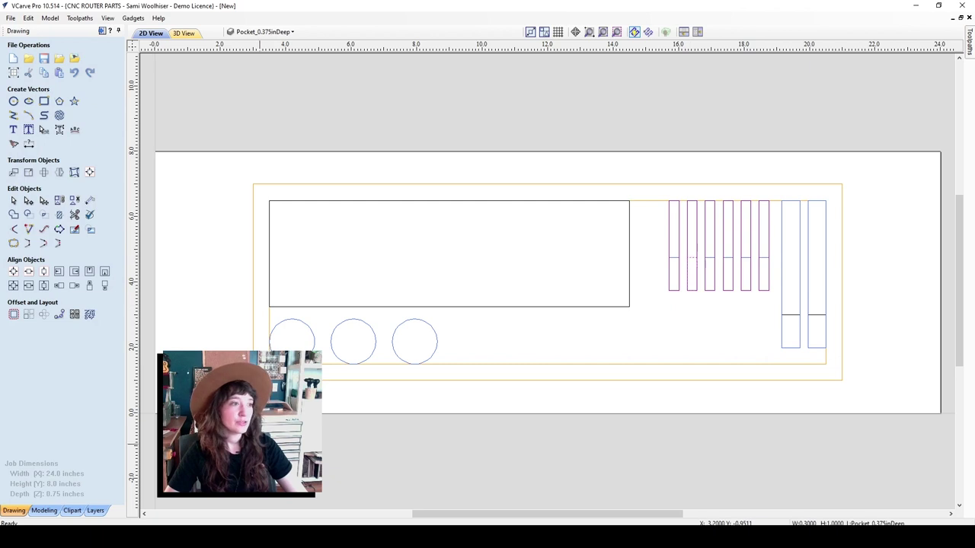
left_click(95, 510)
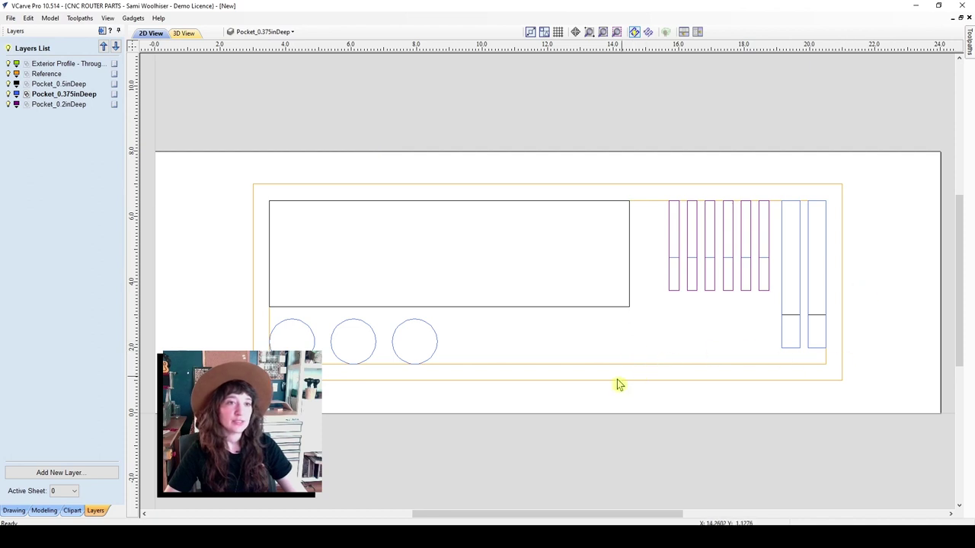
Widen the large 0.5 inch deep pocket rectangle by stretching its right edge toward the six narrow slots
left_click(629, 308)
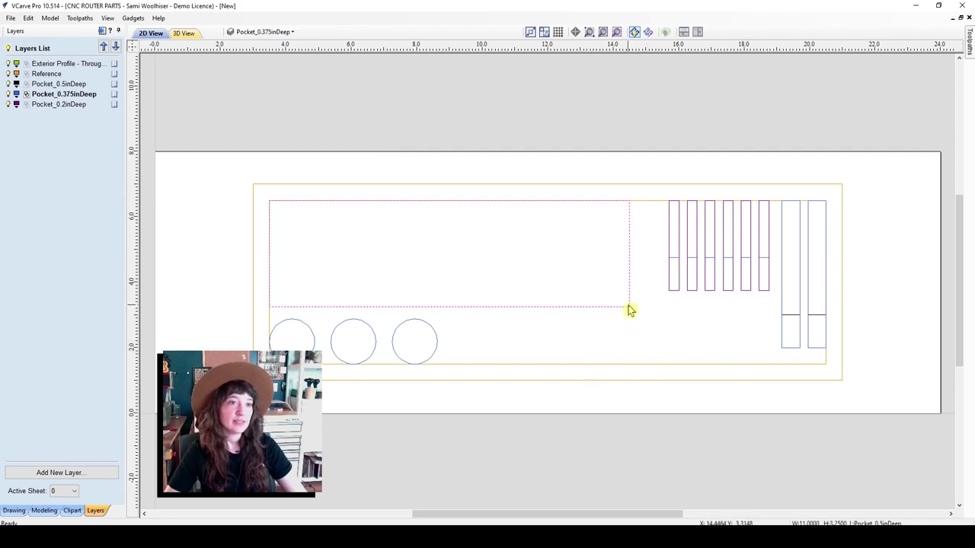
left_click(631, 252)
left_click_drag(630, 252, 645, 252)
key("ctrl+z")
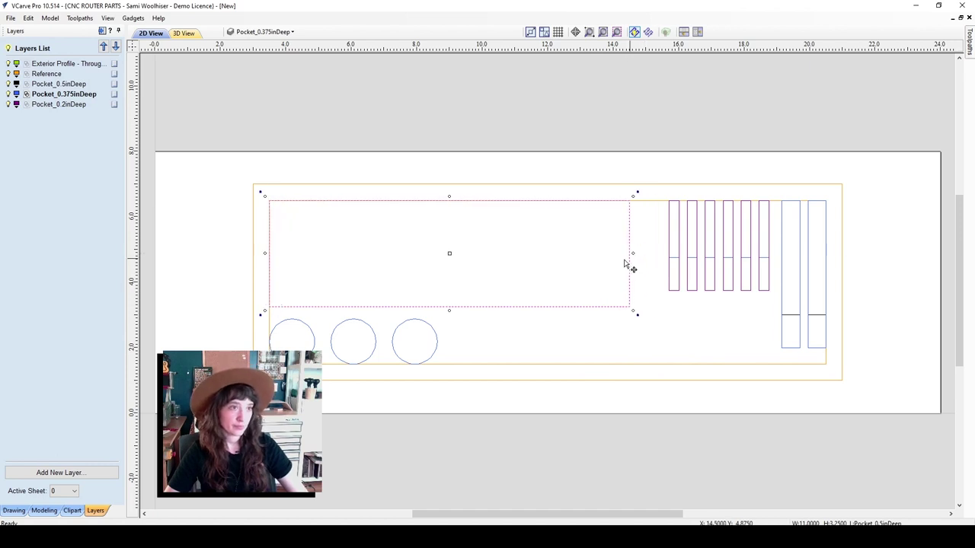
left_click_drag(632, 254, 653, 255)
left_click(613, 349)
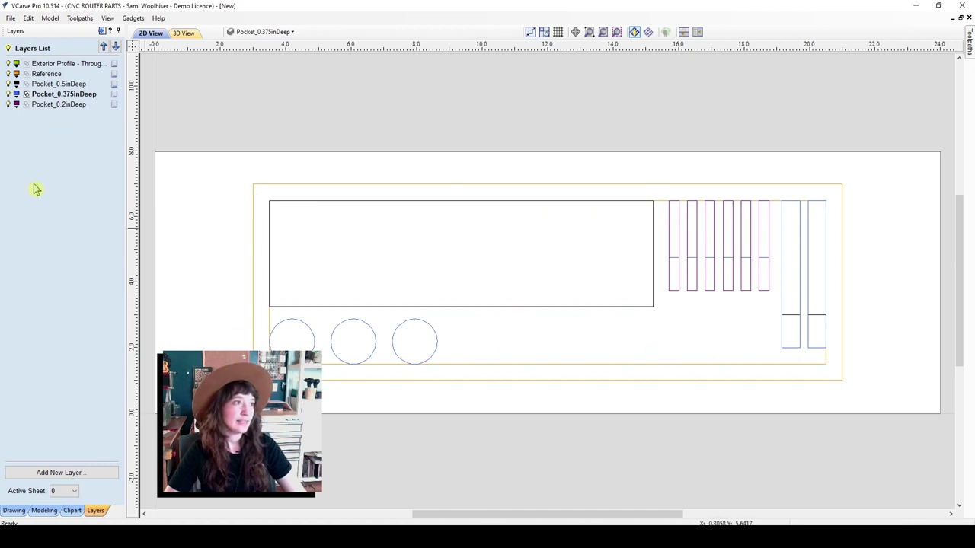
Draw a square-cornered rectangle about 6.1 inches wide and 1.3 inches high beside the circles, beneath the large pocket, on the Pocket_0.375inDeep layer
left_click(13, 510)
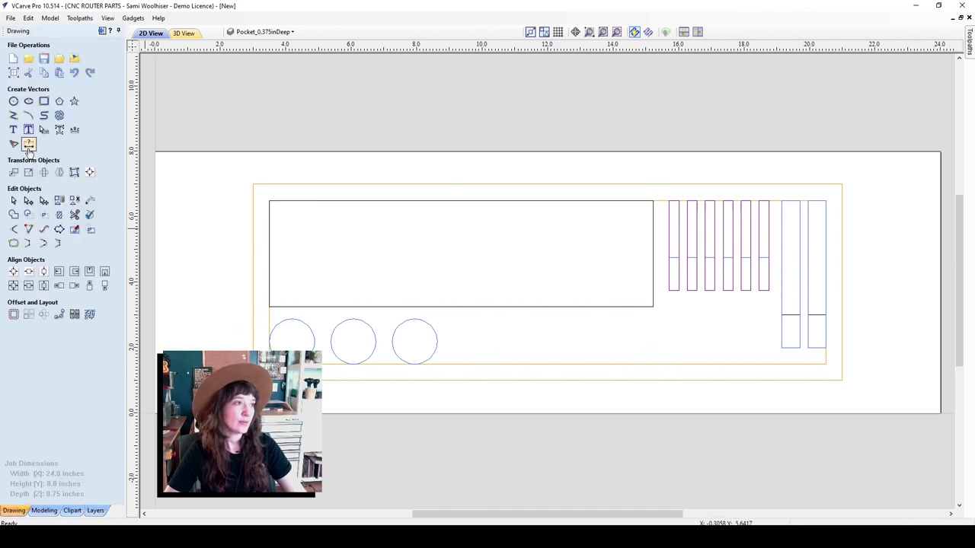
left_click(44, 100)
left_click_drag(453, 364, 652, 318)
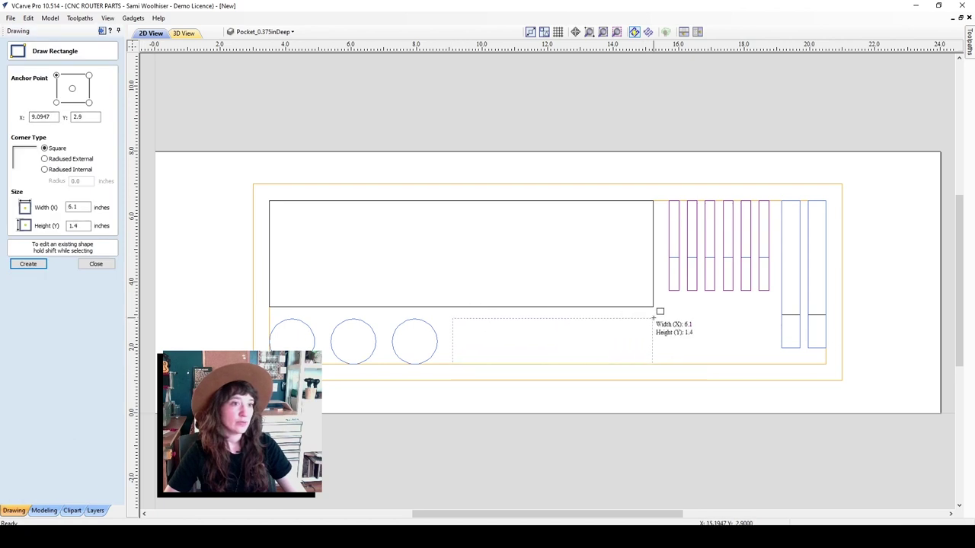
left_click_drag(653, 316, 653, 321)
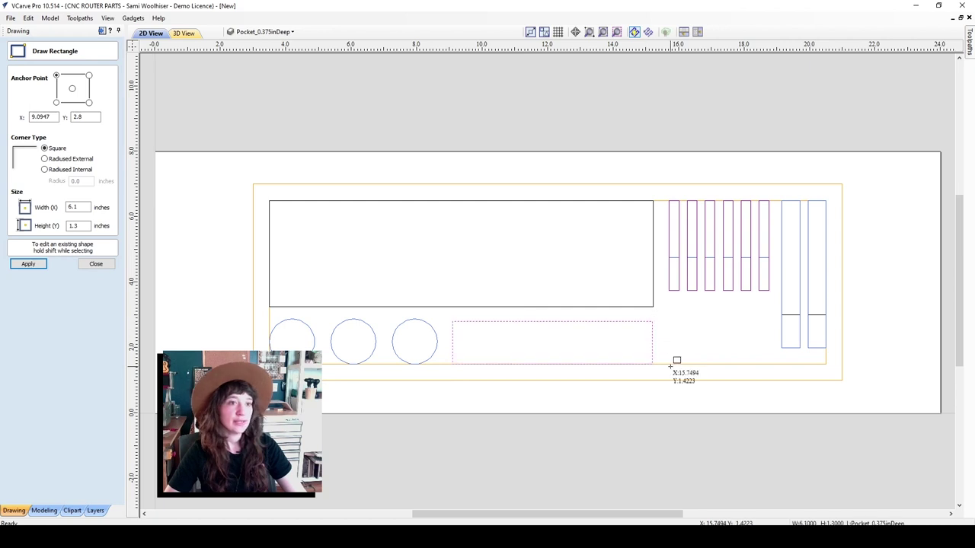
Draw a square-cornered rectangle about 3.2 inches wide and 1.9 inches high below the six narrow slots
left_click_drag(663, 364, 769, 303)
left_click(96, 264)
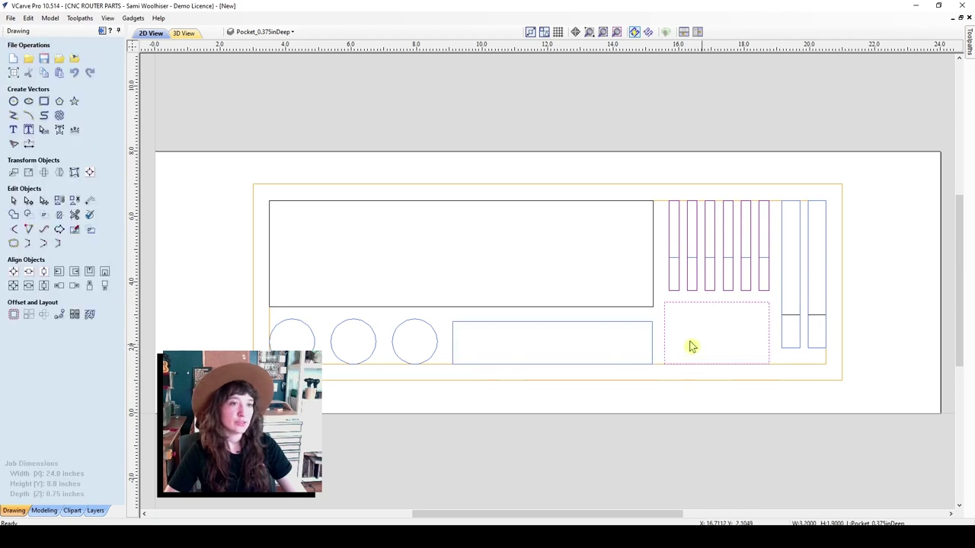
Try narrowing the rectangle below the six slots to about 3.03 inches so its left edge lines up with the leftmost slot
left_click(667, 333)
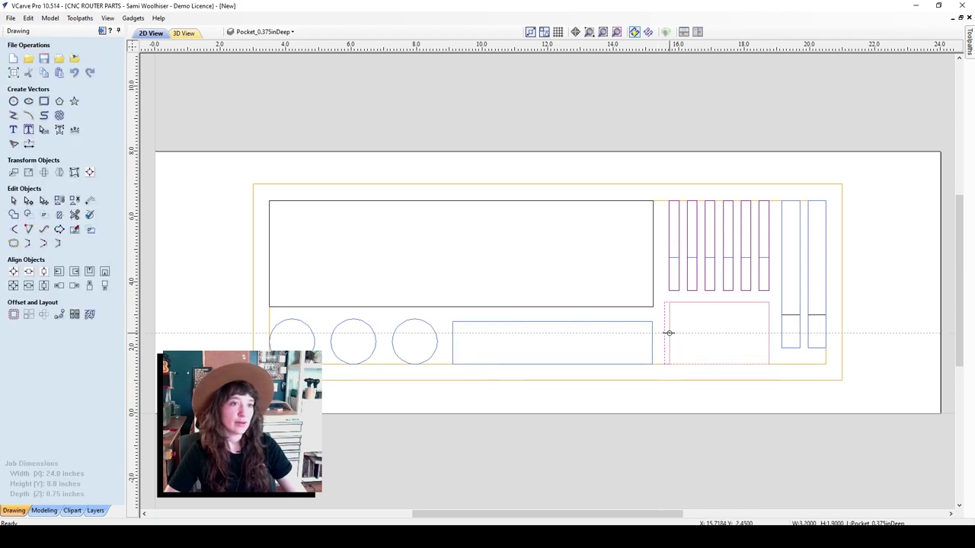
left_click(669, 333)
left_click(700, 355)
left_click(670, 336)
left_click(670, 333)
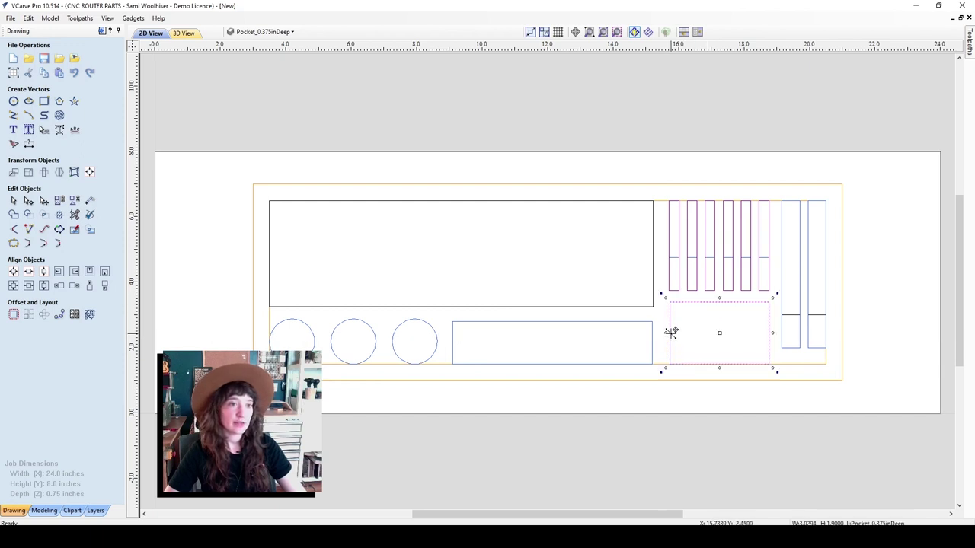
left_click_drag(667, 333, 665, 334)
left_click(648, 411)
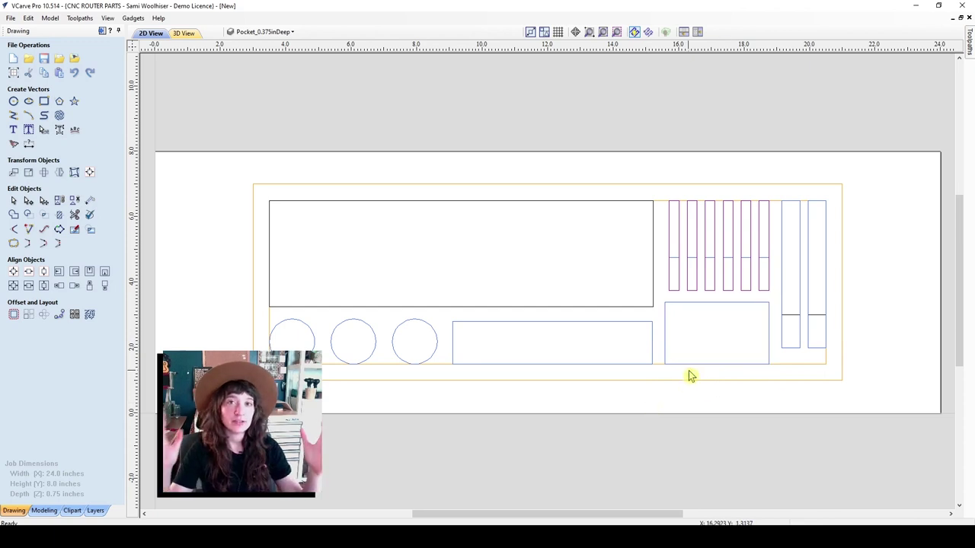
Hide the Reference layer, and keep the toolpath operations docked in place of the layers list
left_click(96, 511)
left_click(8, 74)
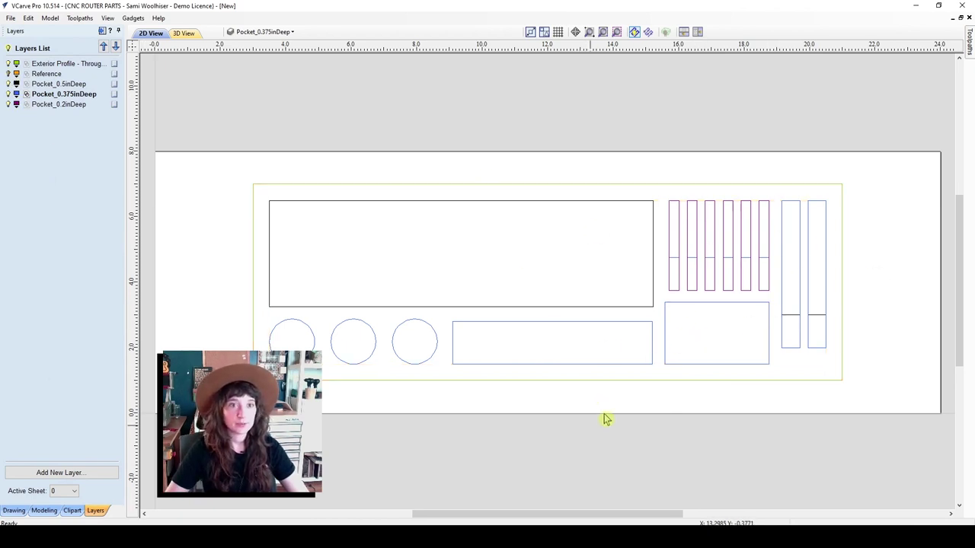
mouse_move(969, 38)
left_click(957, 32)
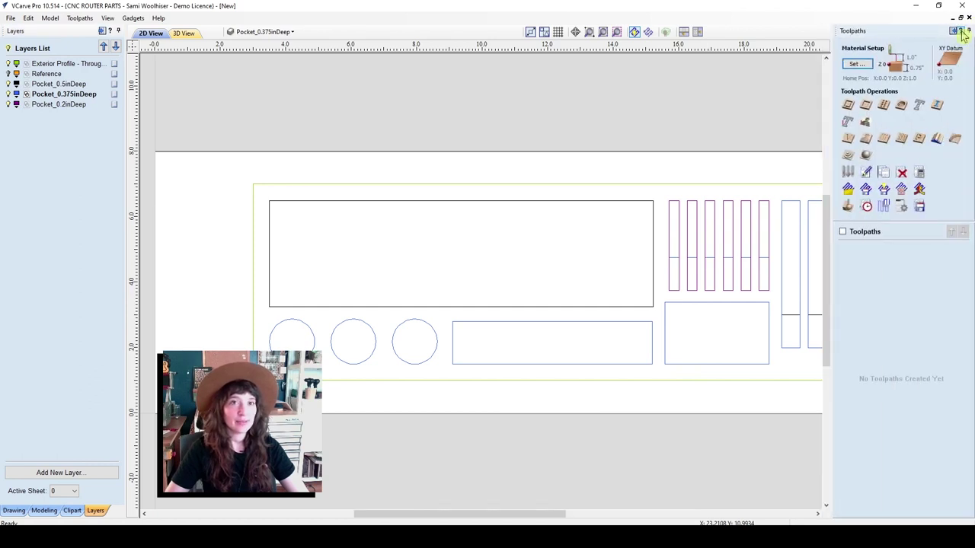
left_click(119, 32)
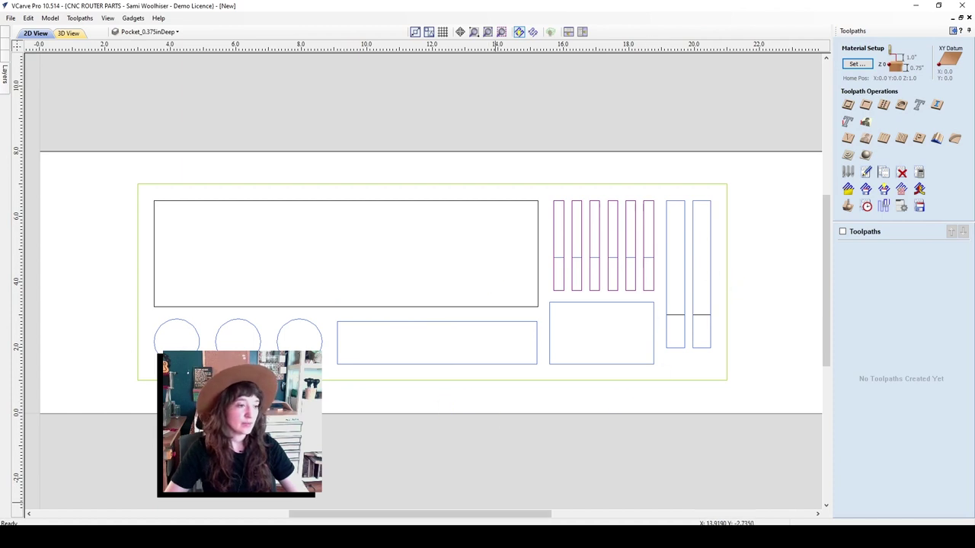
middle_click_drag(618, 404, 609, 339)
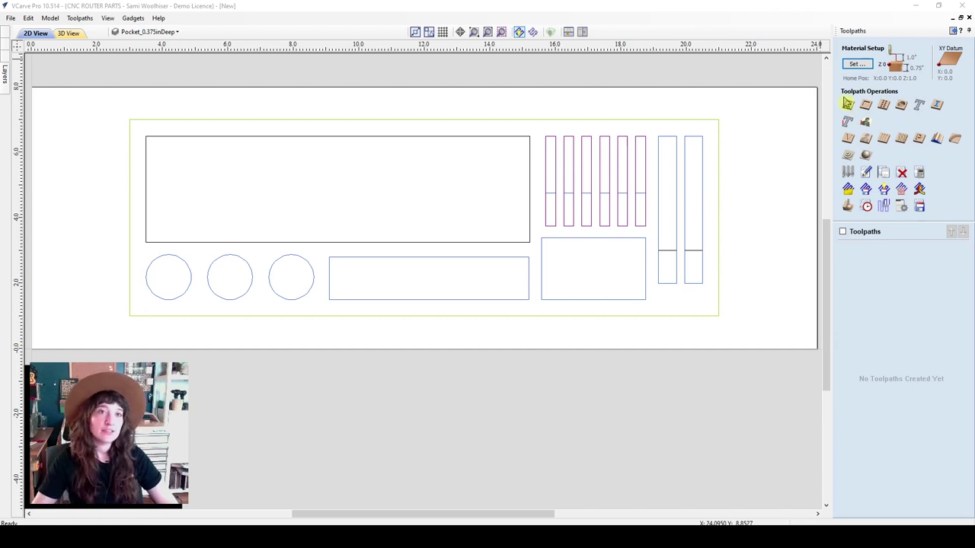
Start a 2D profile toolpath and choose the imperial End Mill (1/4") from the tool database, keeping its existing cutting settings
left_click(848, 109)
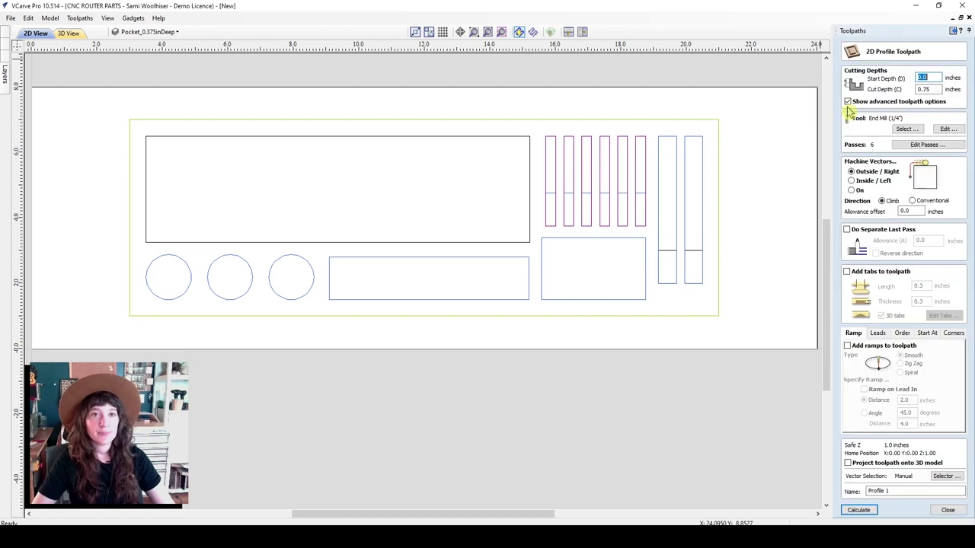
left_click(933, 79)
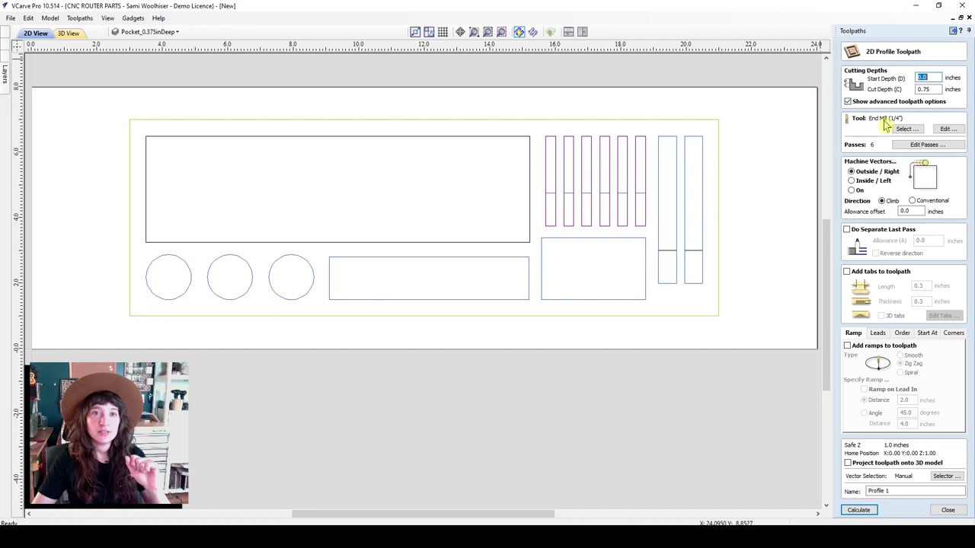
left_click(907, 129)
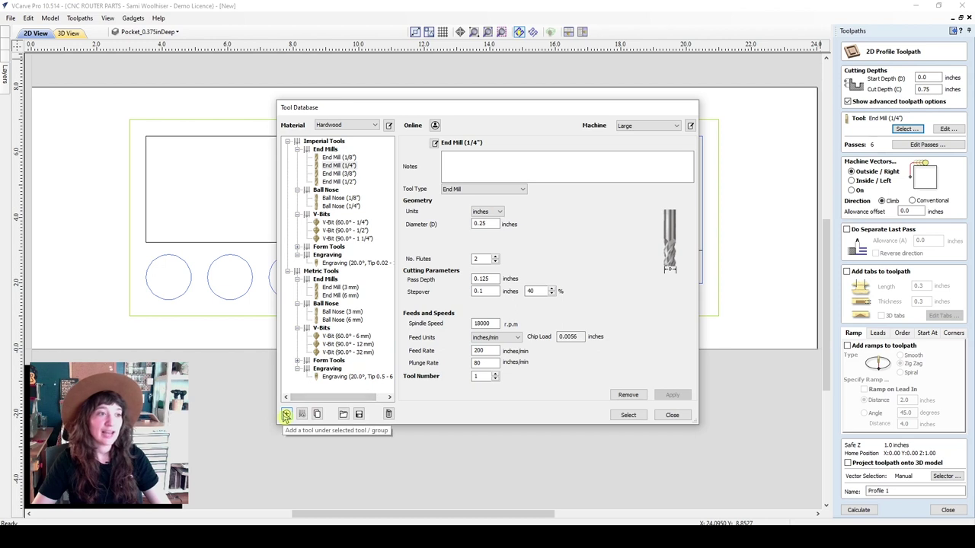
left_click(329, 165)
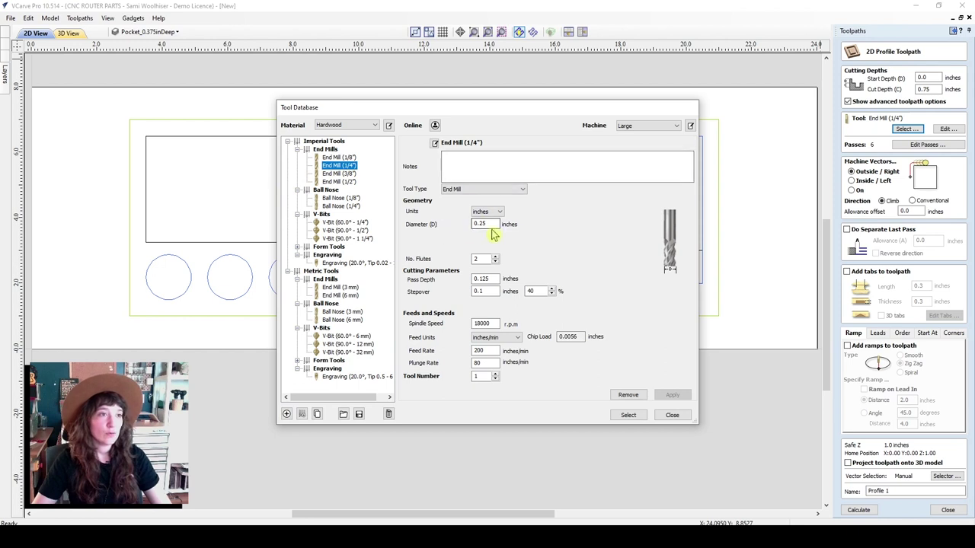
left_click(488, 167)
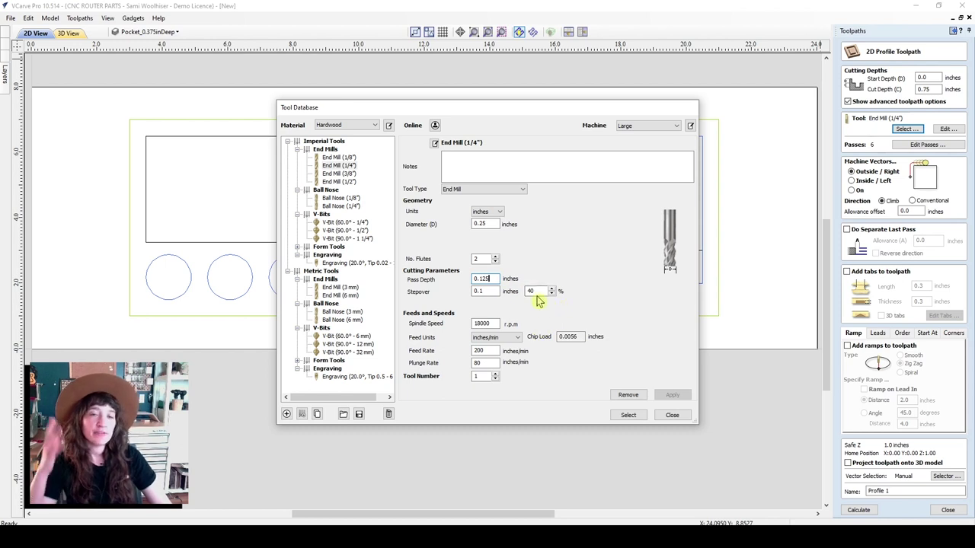
left_click(492, 351)
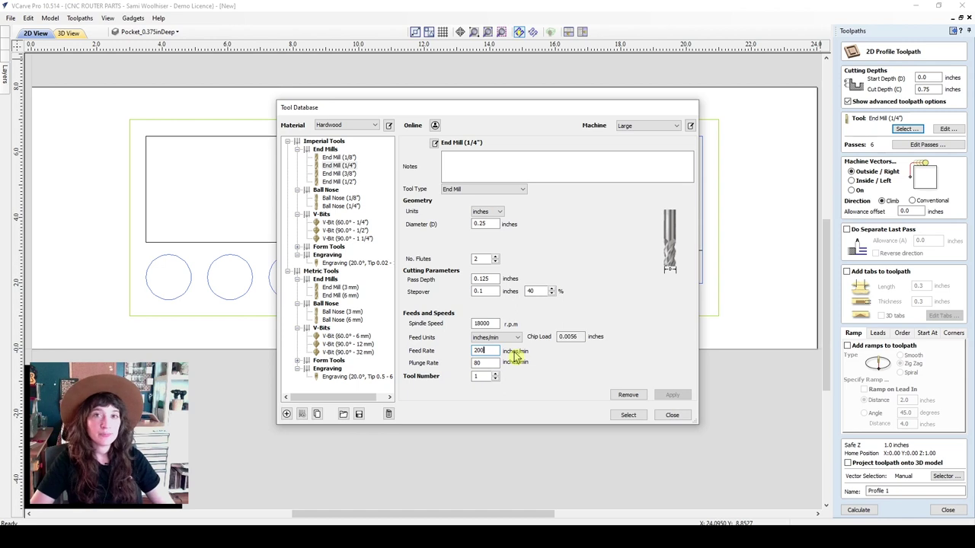
key("Tab")
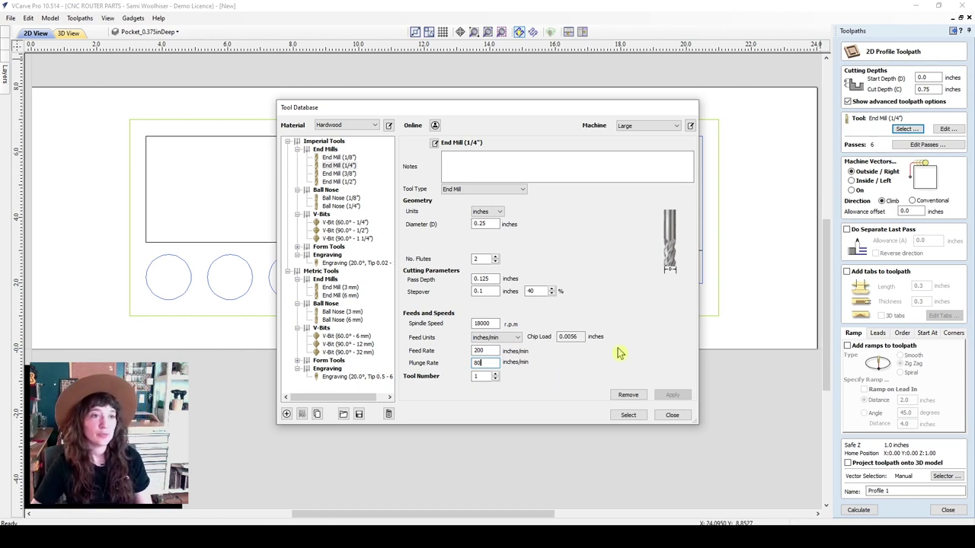
left_click(637, 418)
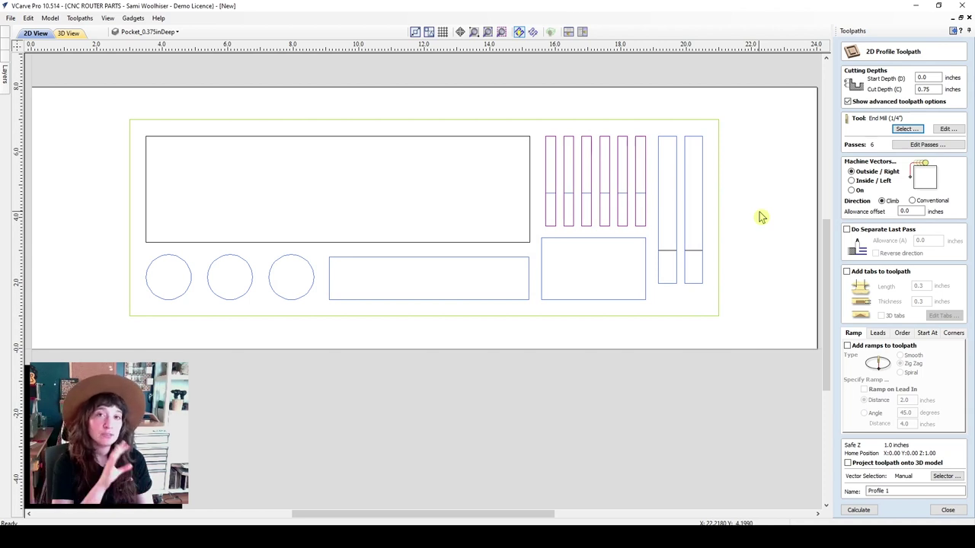
left_click(946, 129)
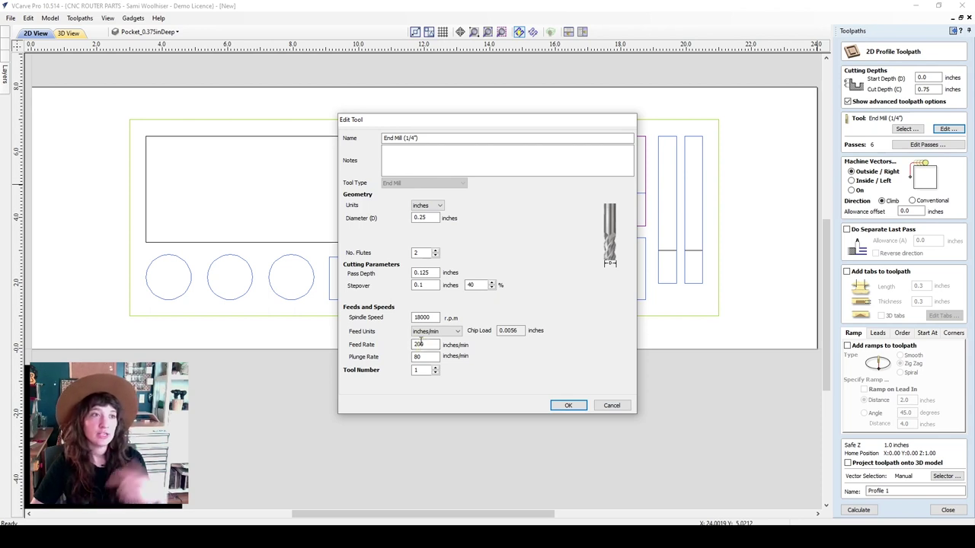
left_click(568, 406)
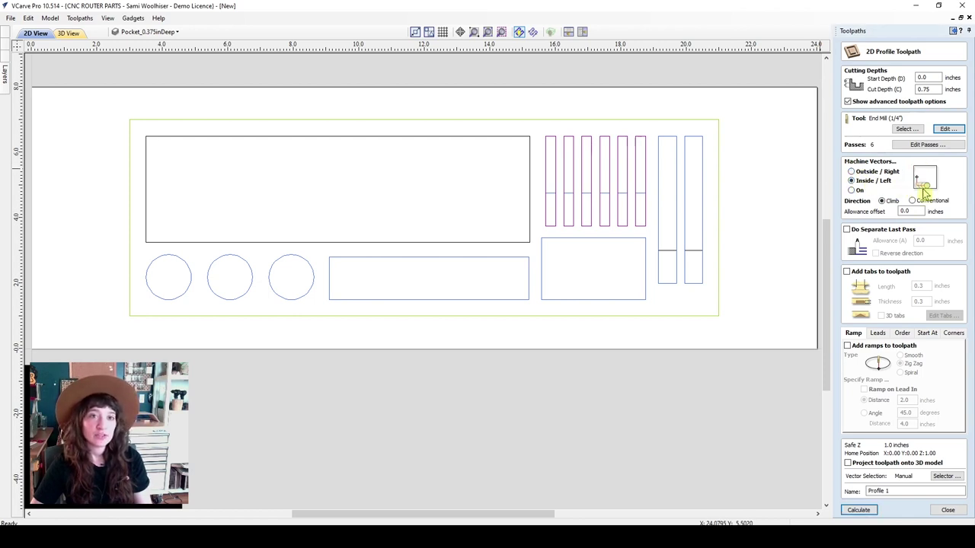
Set the profile toolpath to machine Outside / Right and select the 18 by 6 inch exterior profile as its vector
left_click(852, 190)
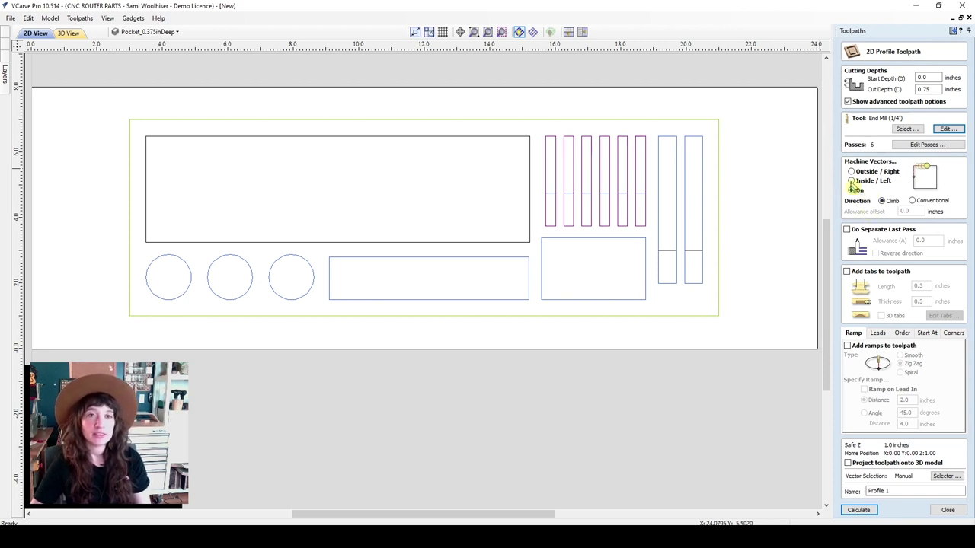
left_click(866, 173)
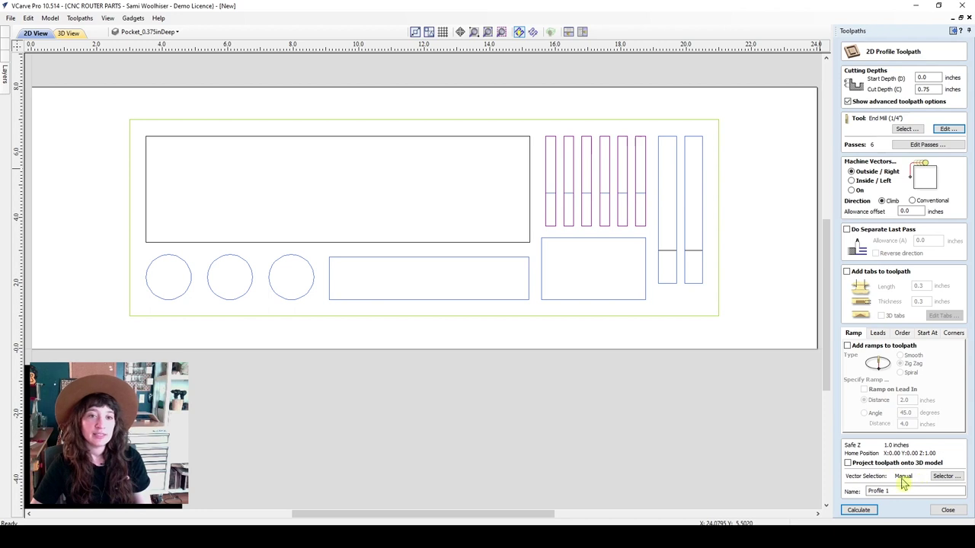
left_click(692, 321)
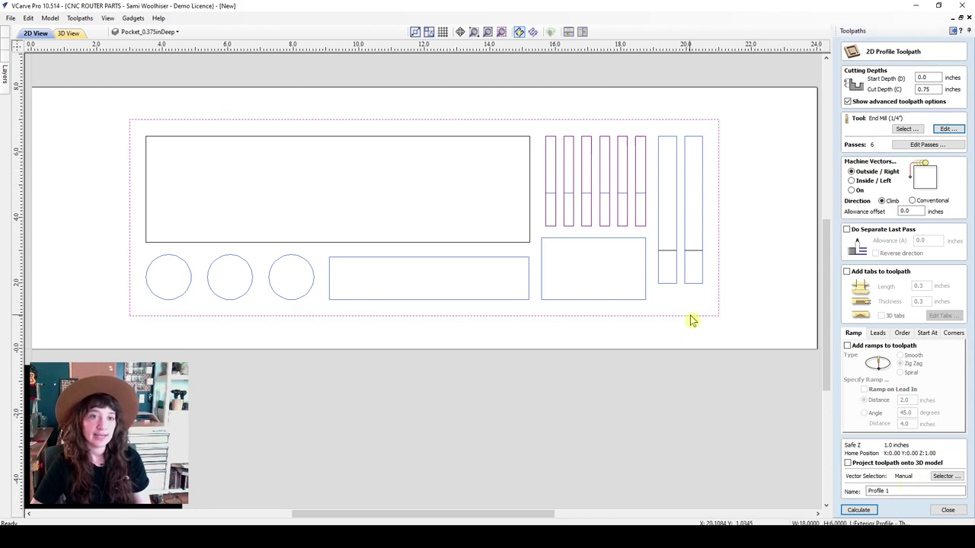
Associate the profile toolpath with all closed vectors on only the Exterior Profile - Through Cut layer, excluding Pocket_0.5inDeep
key("Escape")
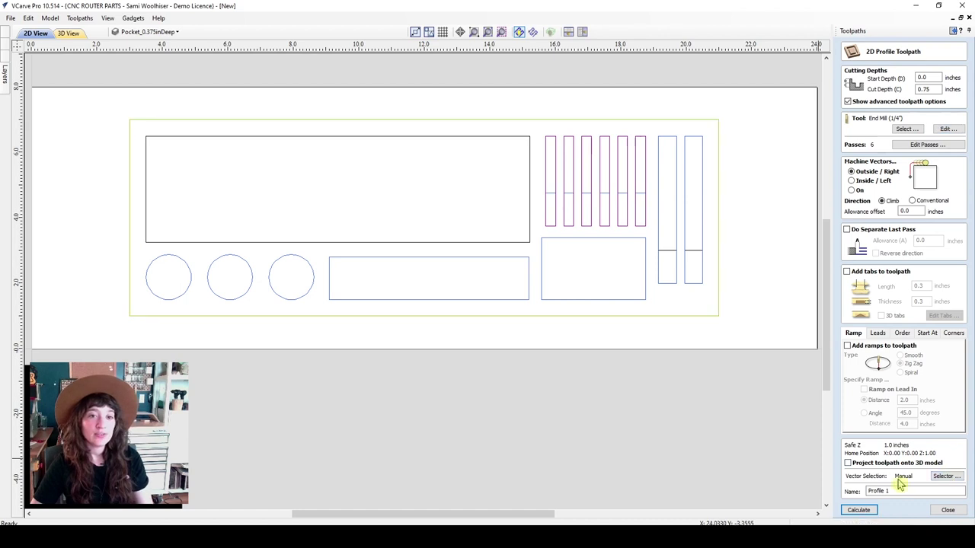
left_click(944, 476)
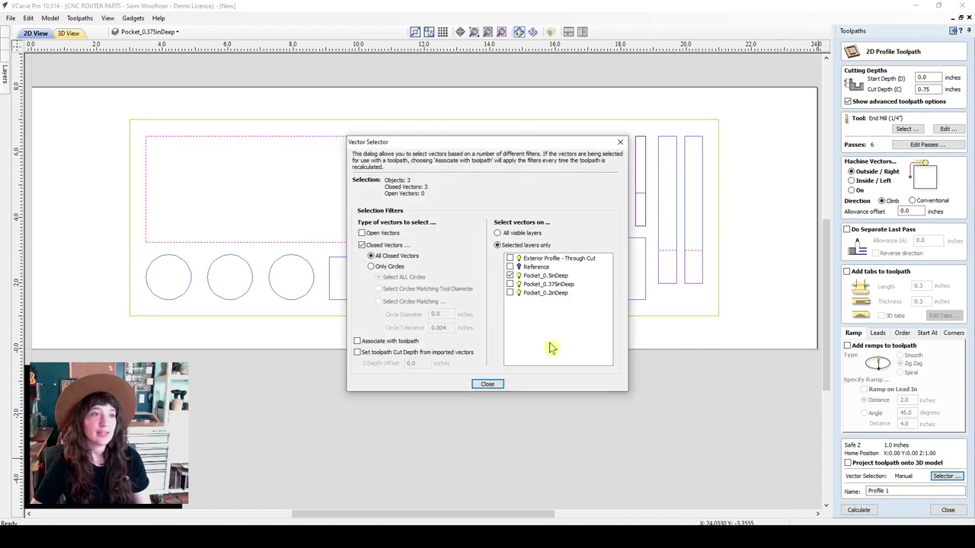
left_click(405, 341)
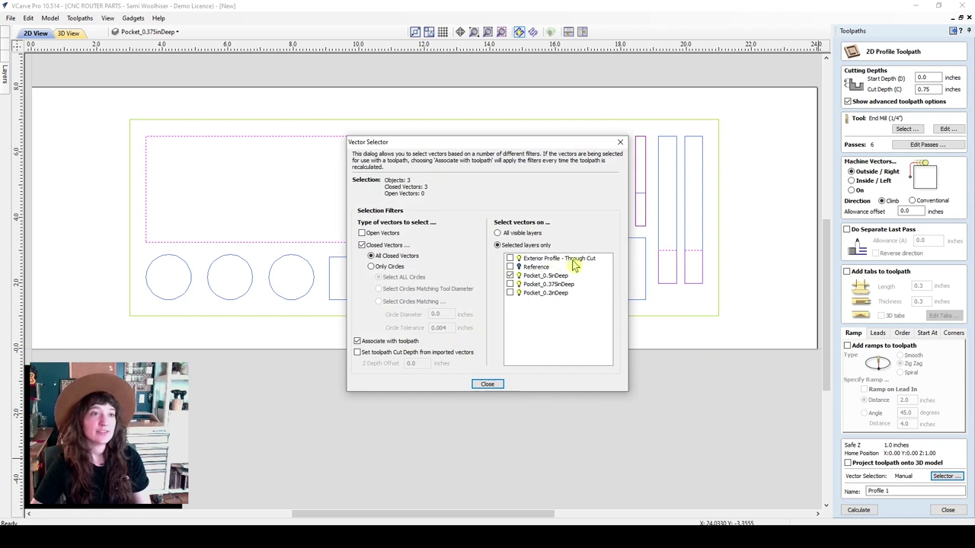
left_click(510, 259)
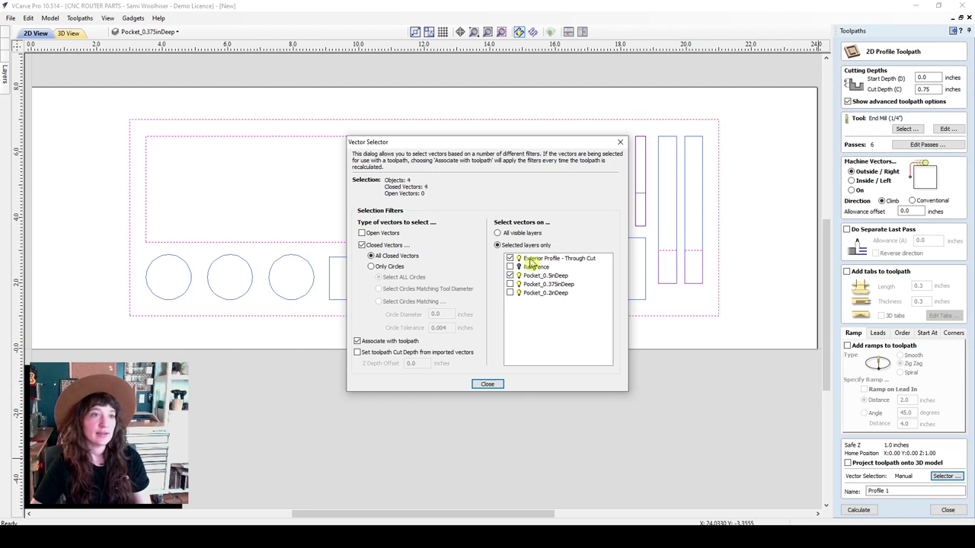
left_click(526, 260)
left_click(509, 274)
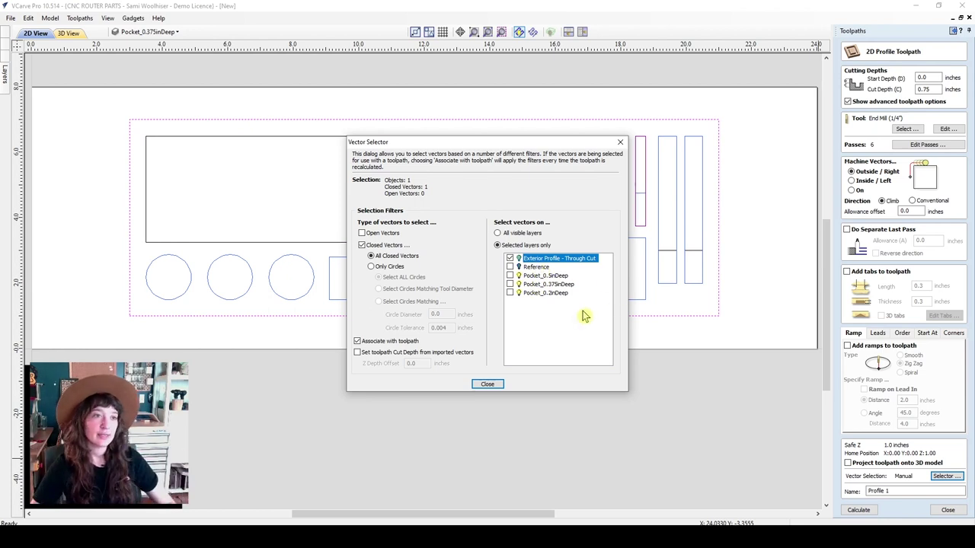
left_click(487, 385)
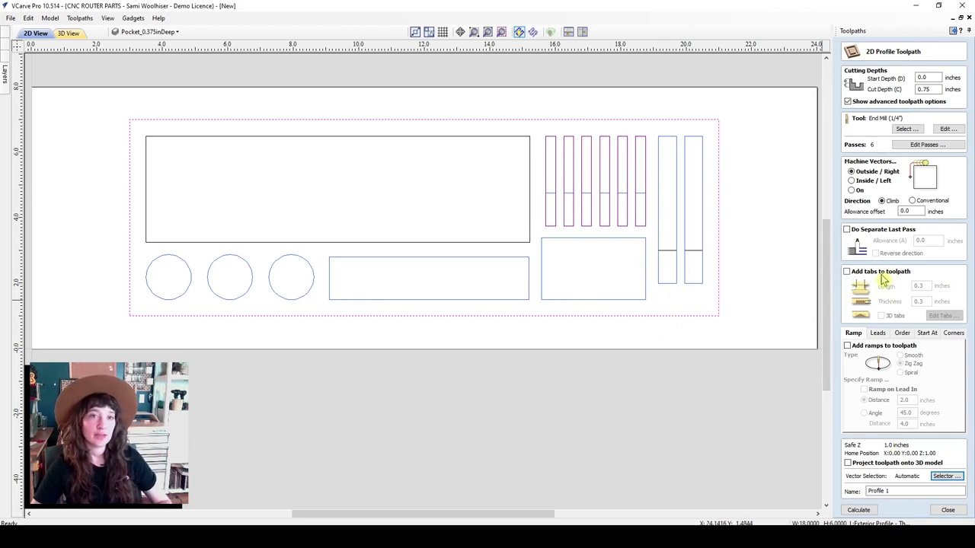
Add 3D tabs to the profile toolpath, keeping the length and thickness at 0.3 inches
left_click(847, 272)
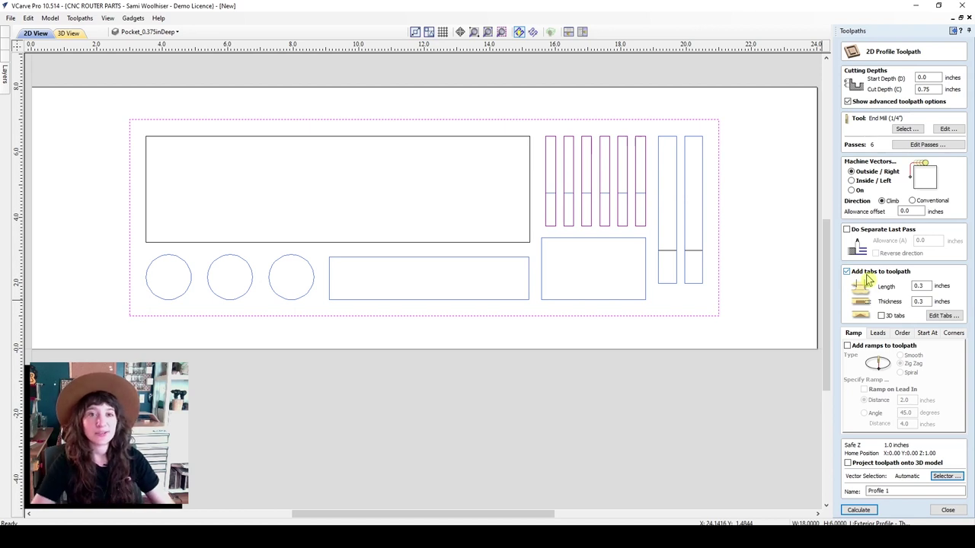
left_click(925, 285)
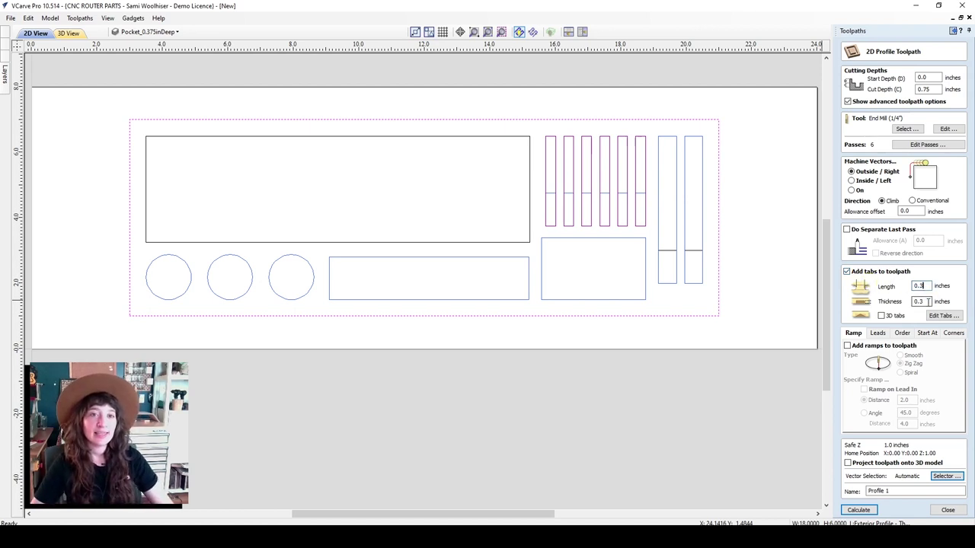
left_click(881, 316)
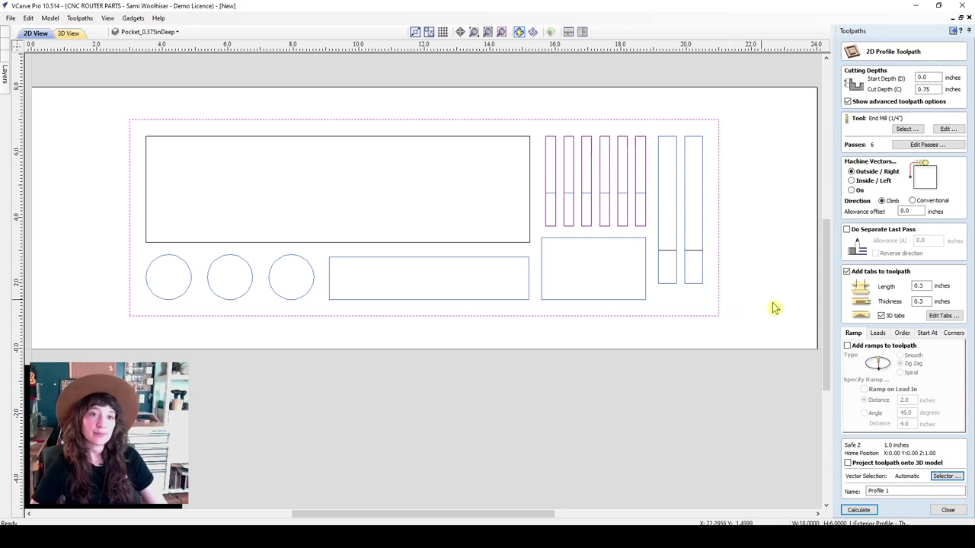
Add smooth ramps to the profile toolpath, specified by a distance of 2.0 inches
left_click(848, 346)
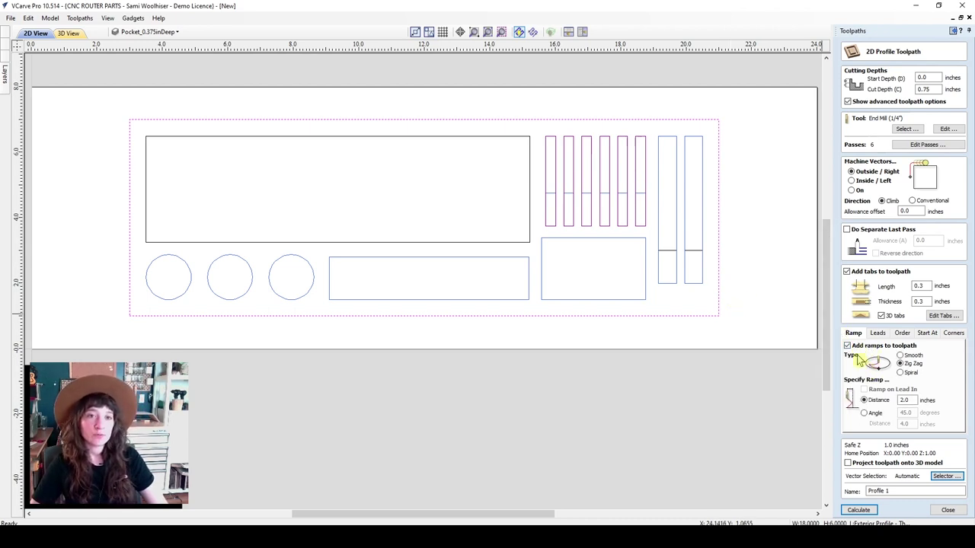
left_click(900, 355)
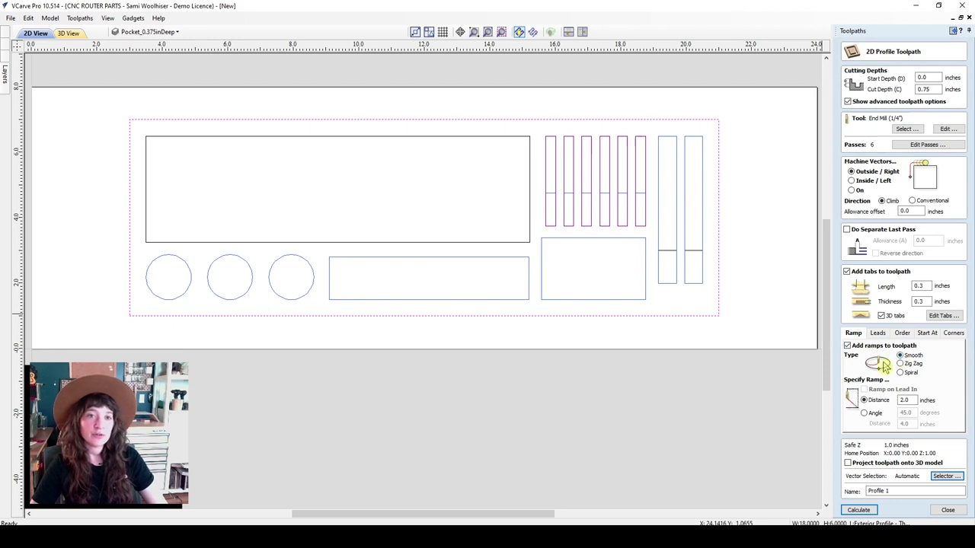
left_click(901, 372)
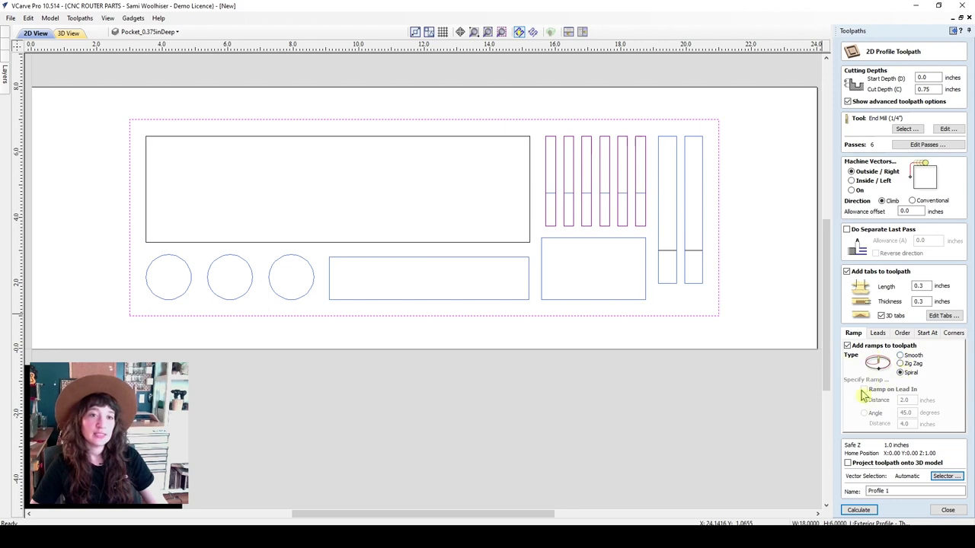
left_click(900, 355)
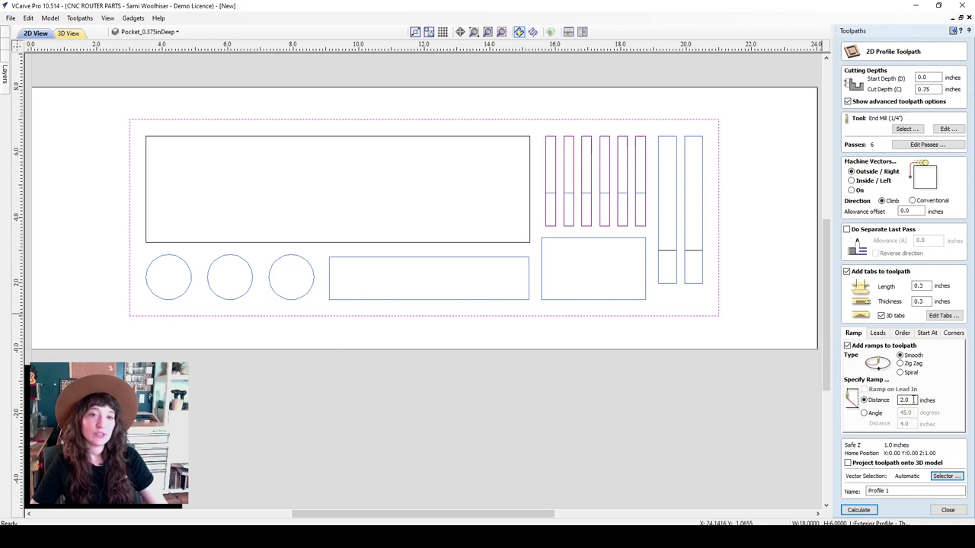
double_click(903, 400)
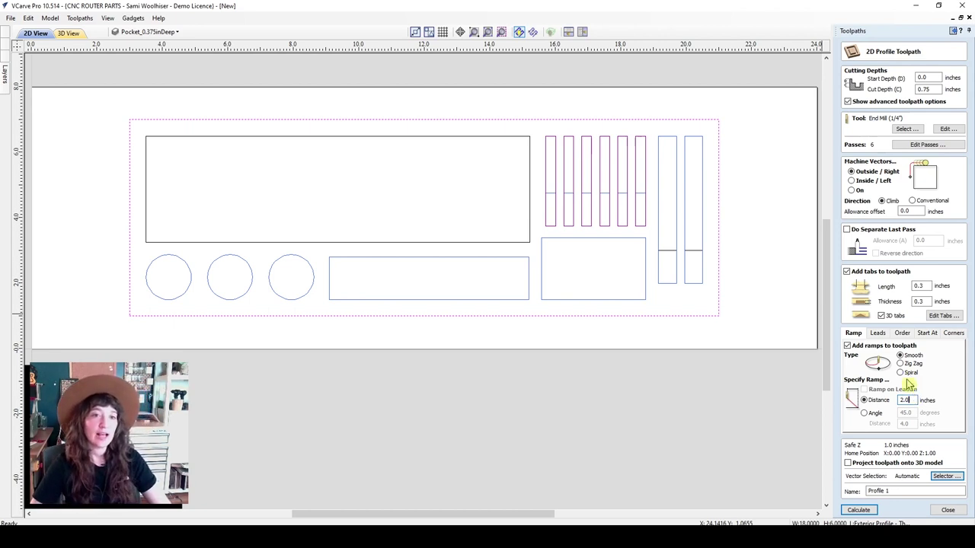
Name the profile toolpath ExteriorProfile_0.25dwn and calculate it
left_click(906, 490)
left_click_drag(917, 493, 824, 492)
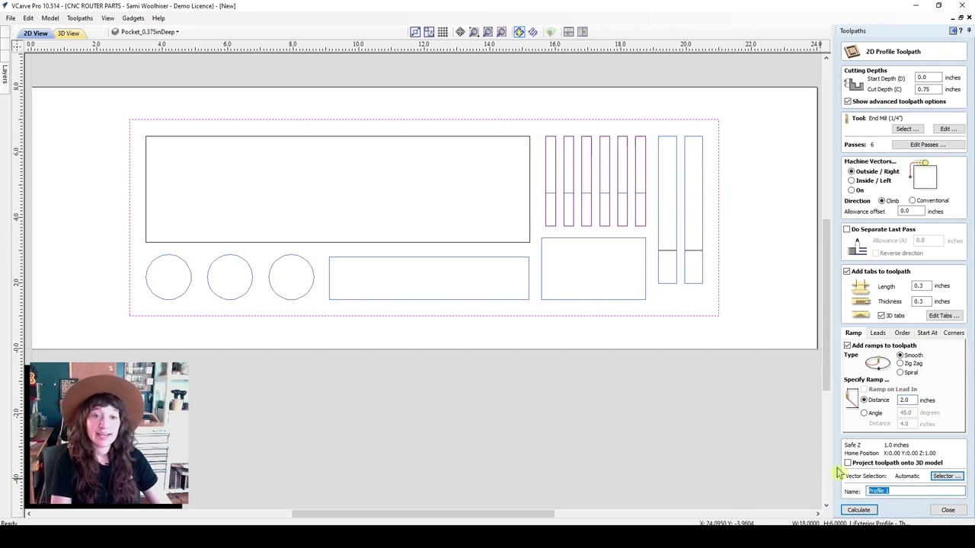
left_click(901, 492)
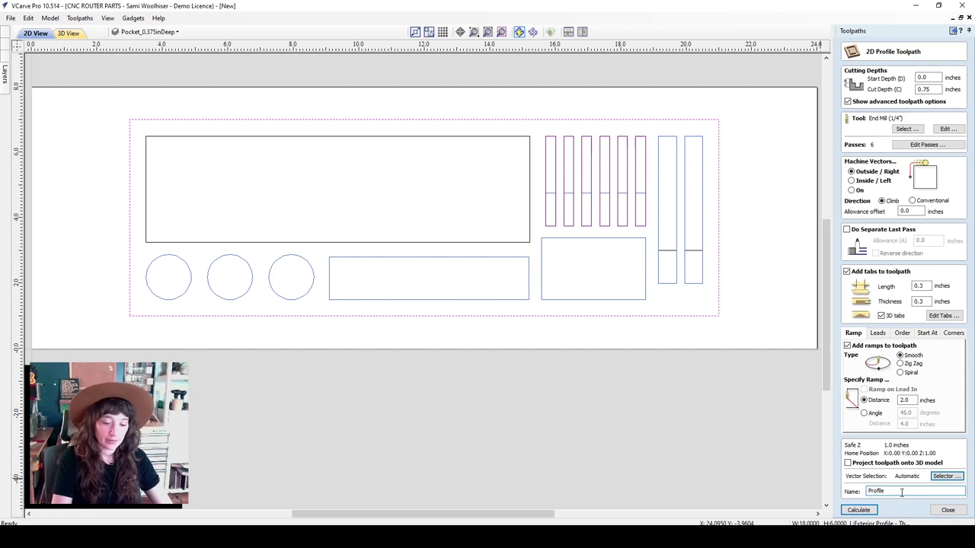
key("BackSpace")
key("BackSpace")
key("BackSpace")
key("BackSpace")
key("BackSpace")
key("BackSpace")
key("BackSpace")
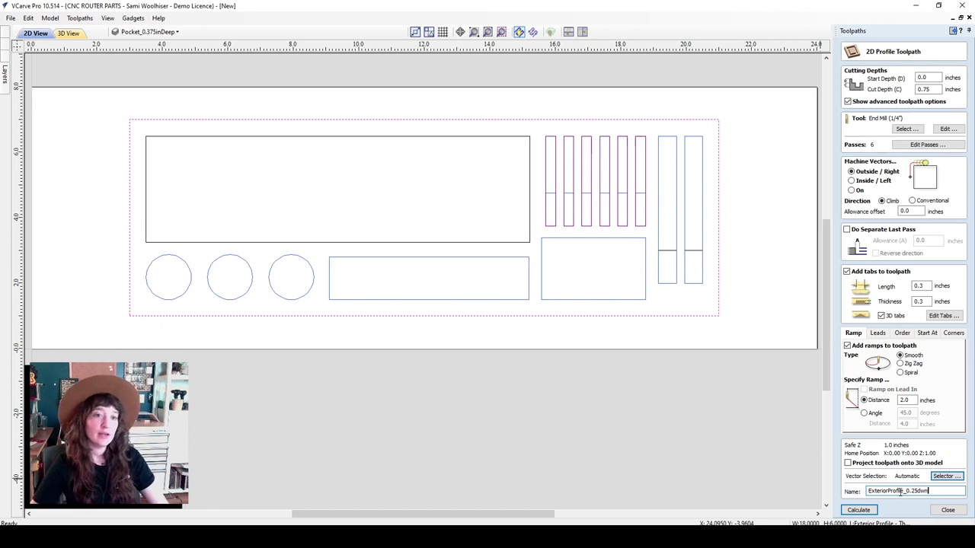
left_click(868, 513)
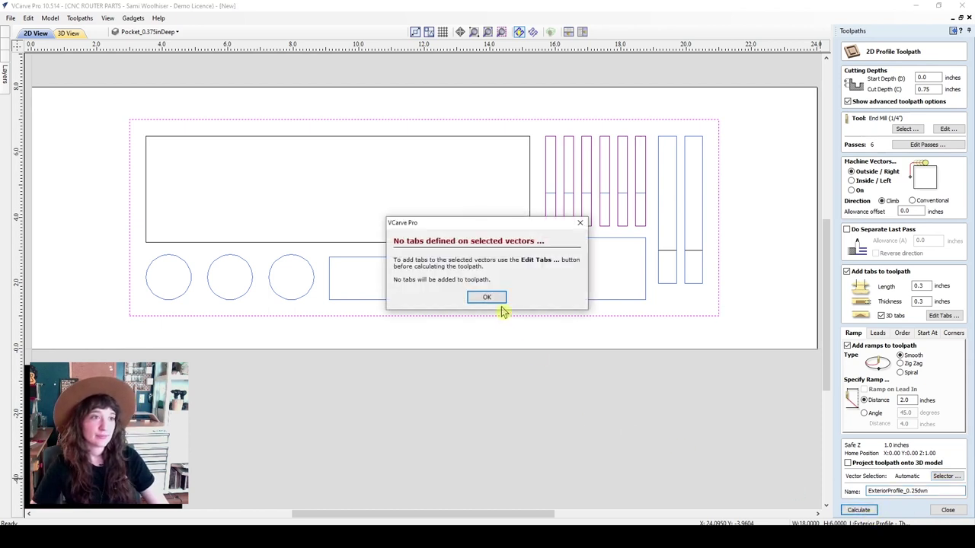
left_click(494, 298)
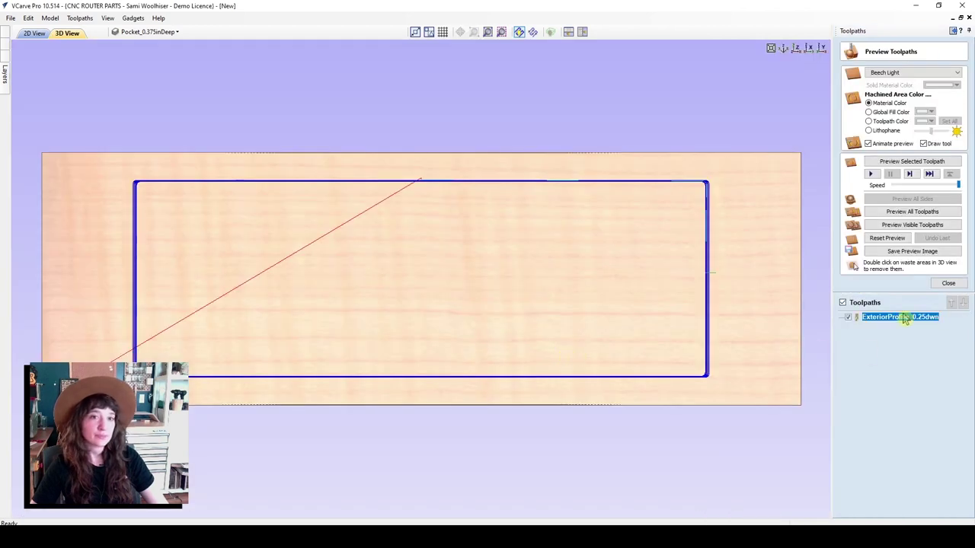
left_click_drag(779, 400, 594, 355)
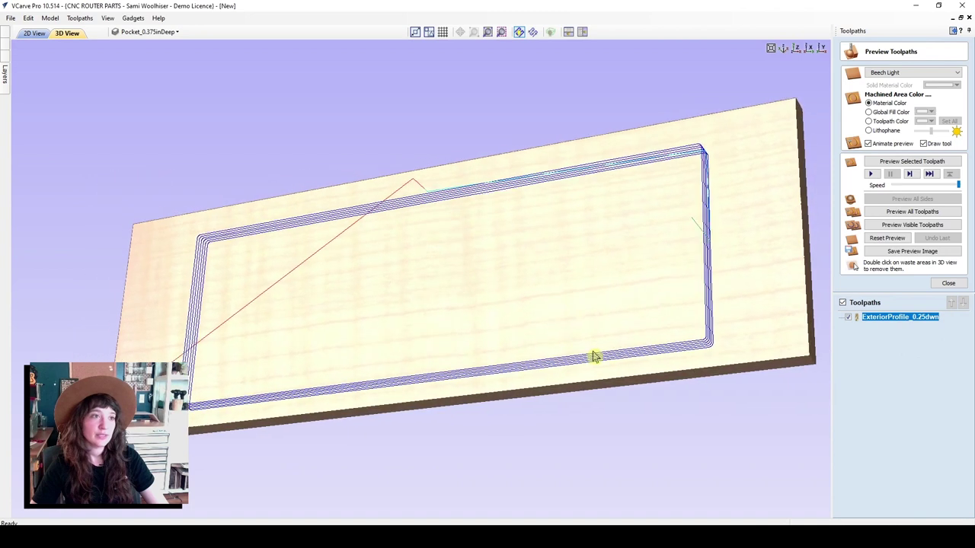
Reopen the ExteriorProfile_0.25dwn toolpath, place two tabs on each long edge of the exterior rectangle, and recalculate it
double_click(900, 317)
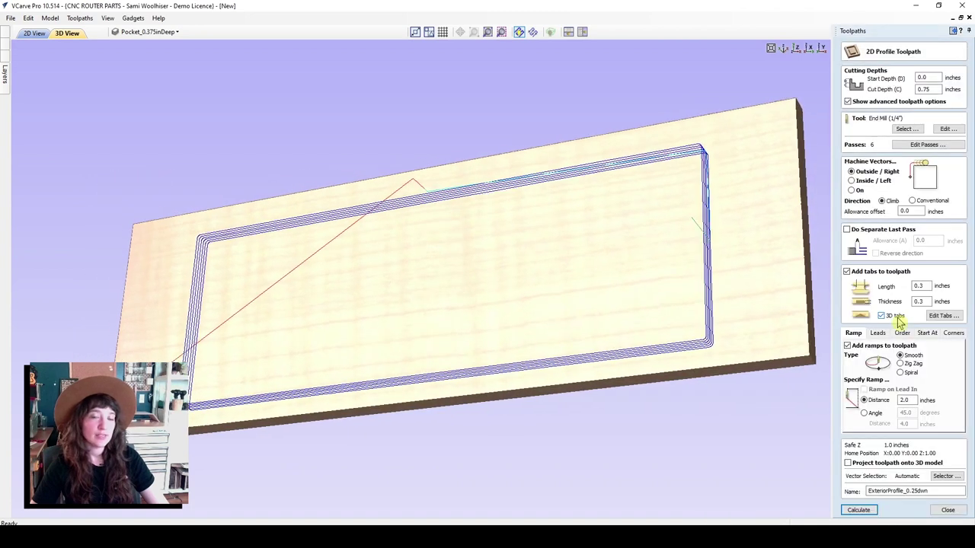
left_click(943, 316)
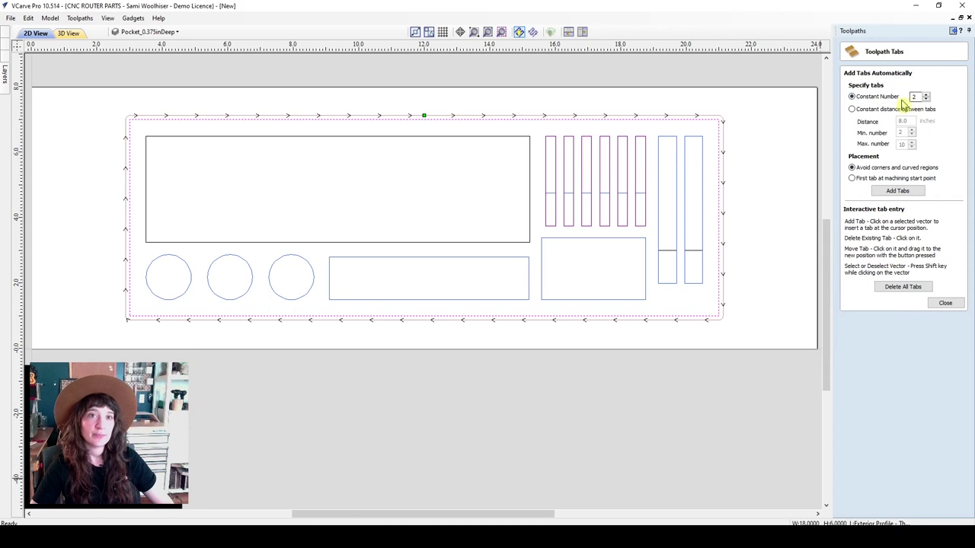
left_click(899, 191)
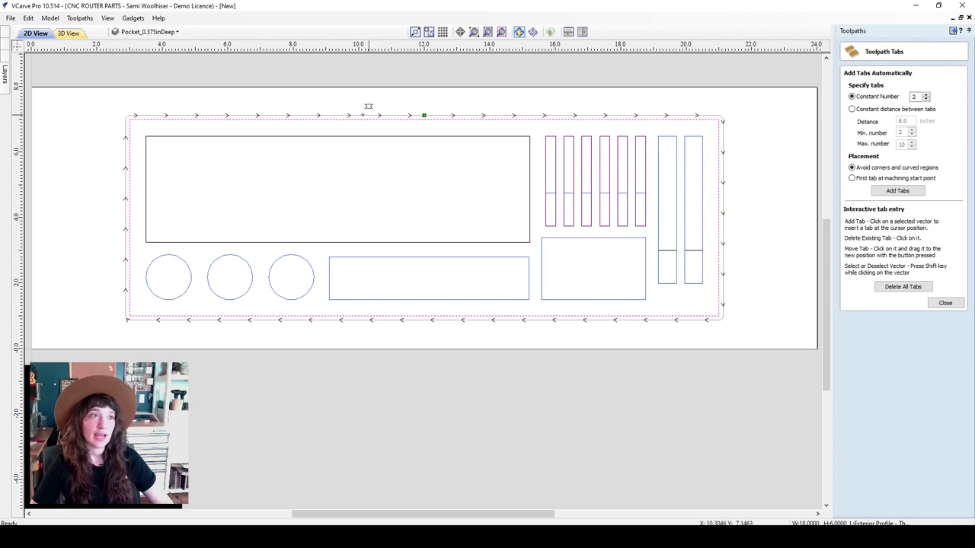
left_click(228, 117)
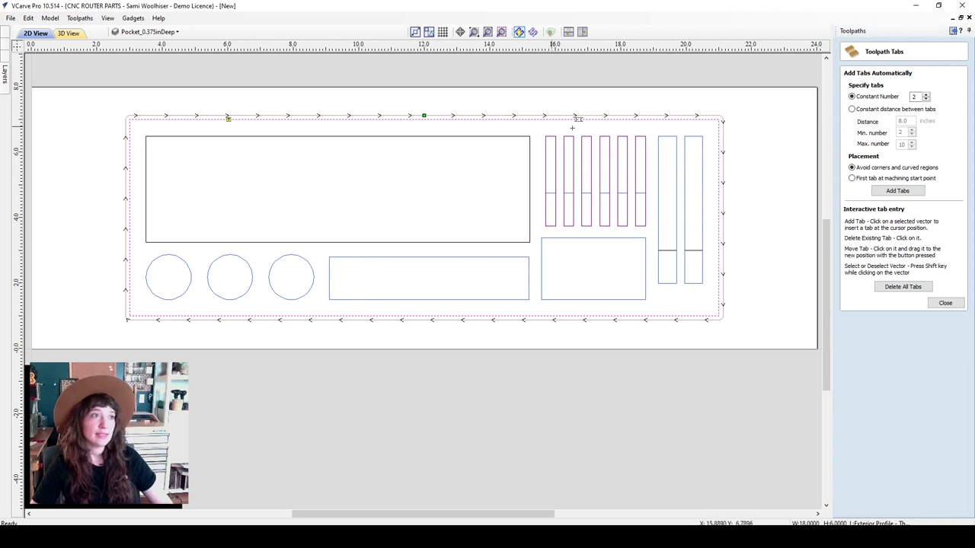
left_click(629, 118)
left_click(626, 315)
left_click(200, 316)
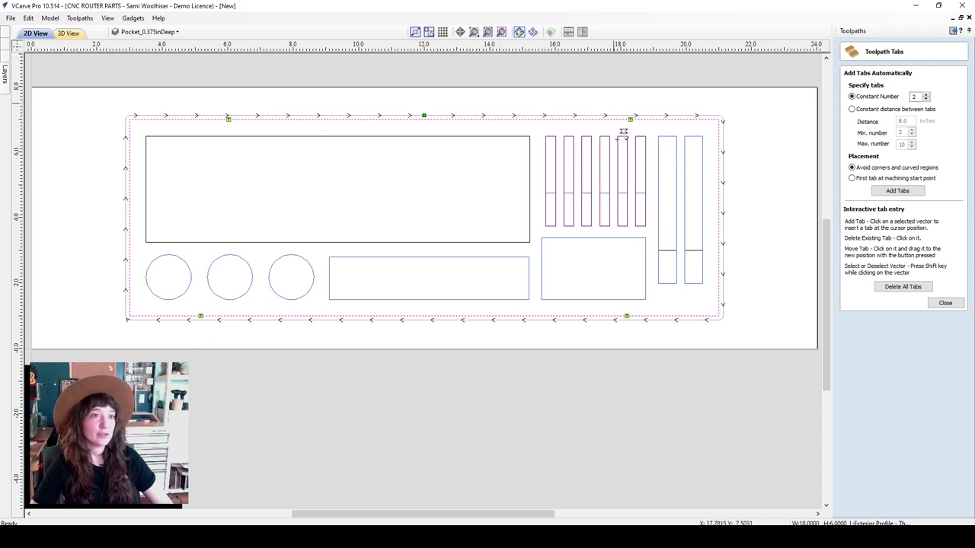
left_click(943, 304)
left_click(858, 510)
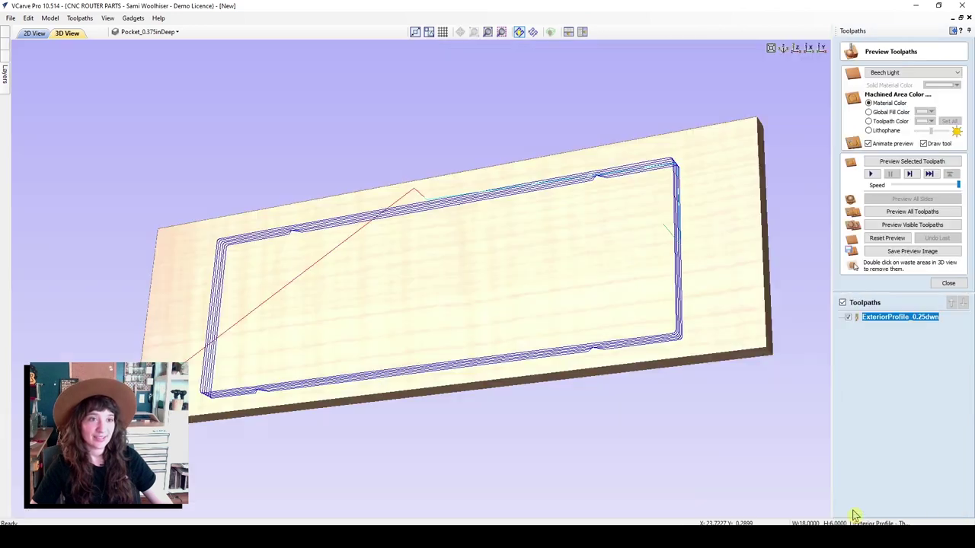
Preview the visible toolpaths on the material, examine the tabs around the profile cut, and close the preview
left_click_drag(616, 361, 600, 349)
scroll(600, 349, "up", 4)
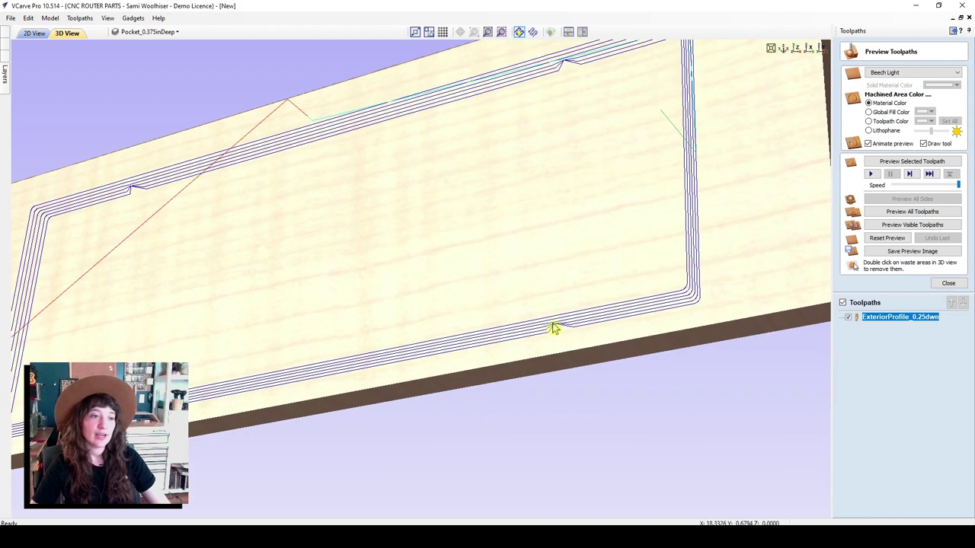
scroll(559, 322, "down", 4)
left_click_drag(561, 323, 644, 322)
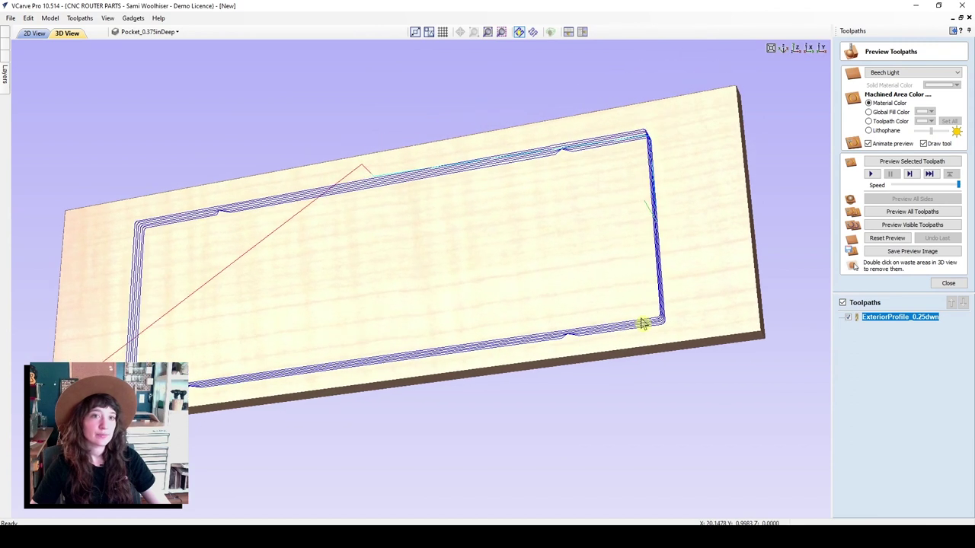
left_click(900, 227)
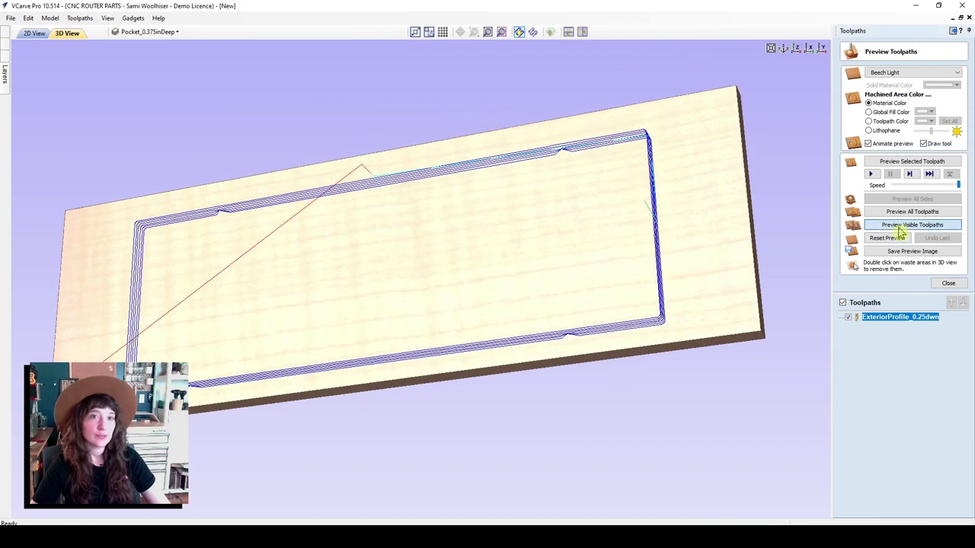
left_click_drag(615, 335, 665, 403)
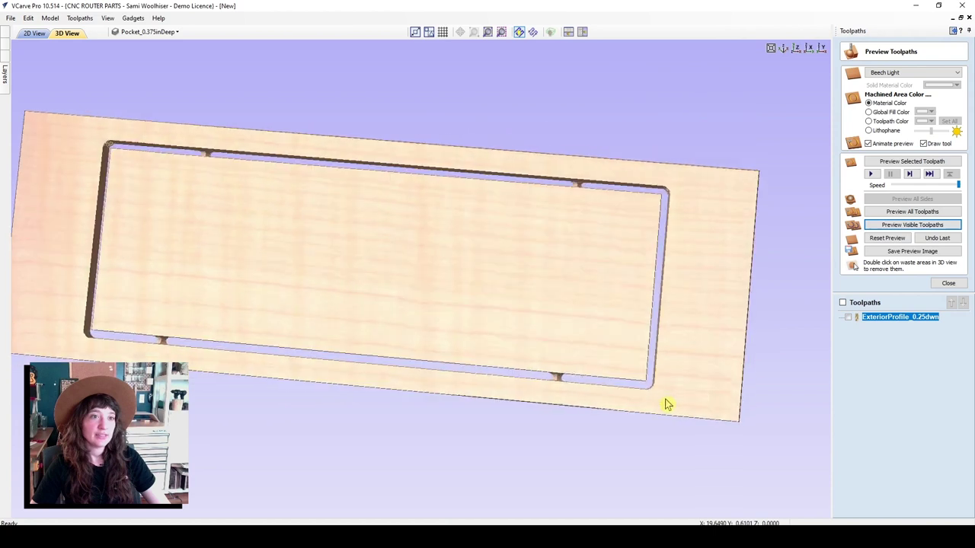
left_click(795, 48)
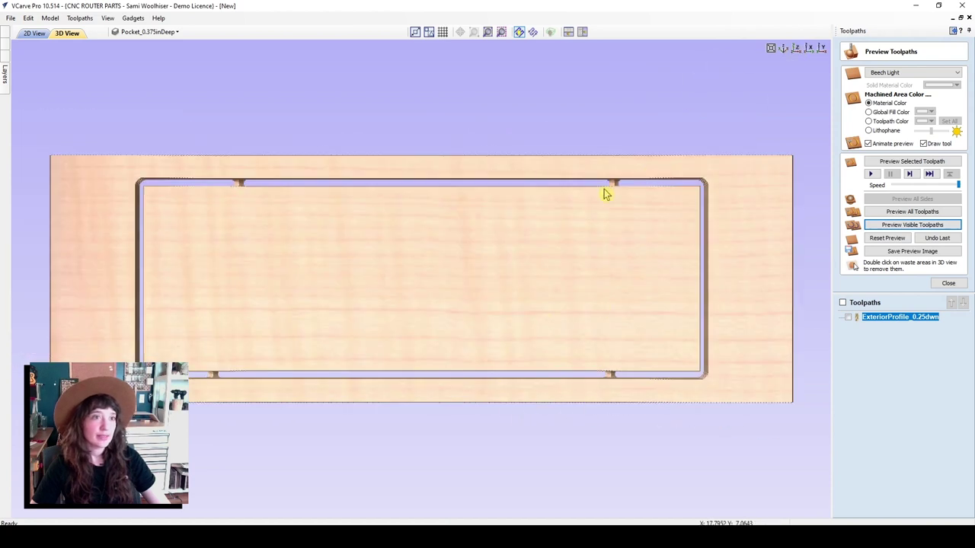
left_click_drag(551, 398, 581, 389)
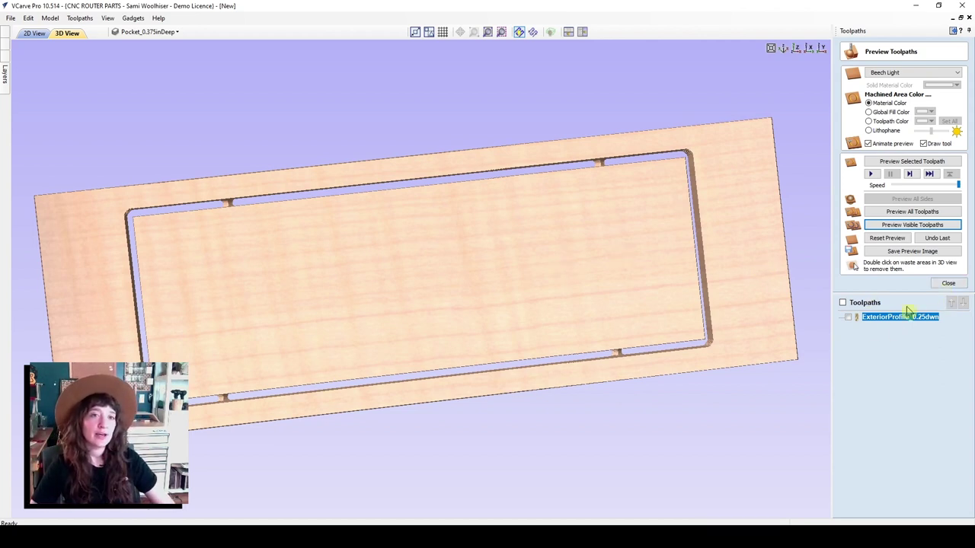
left_click(948, 285)
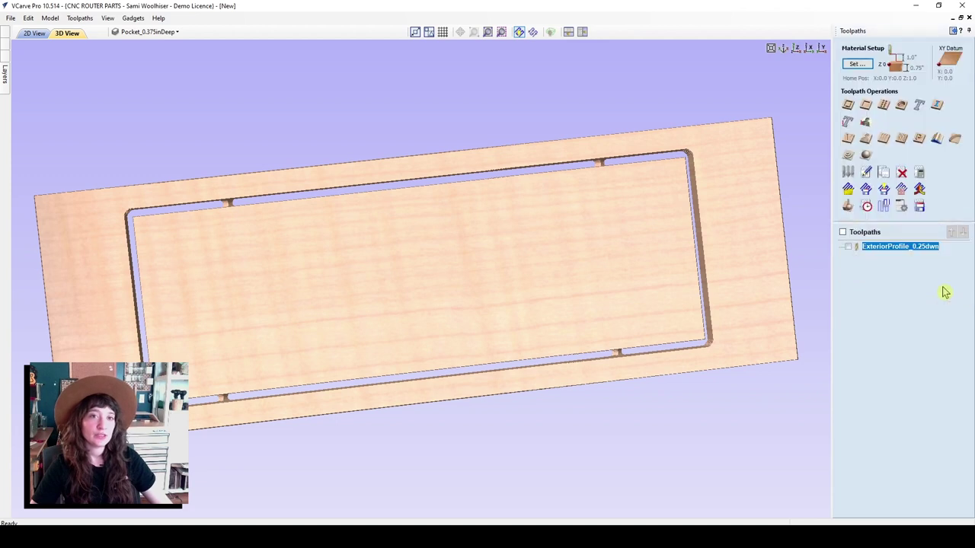
left_click(784, 48)
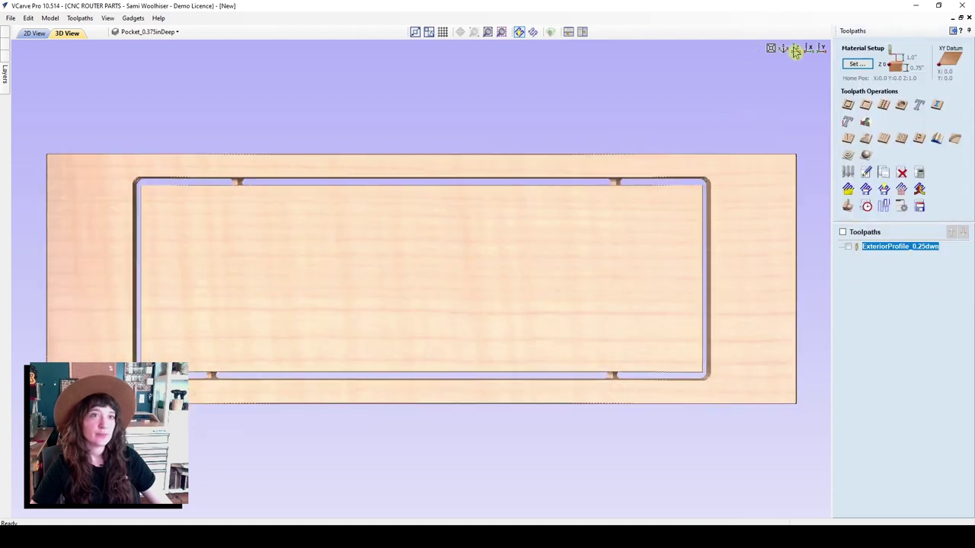
Return to the 2D view, start a pocket toolpath, and open its start depth for editing
left_click(34, 34)
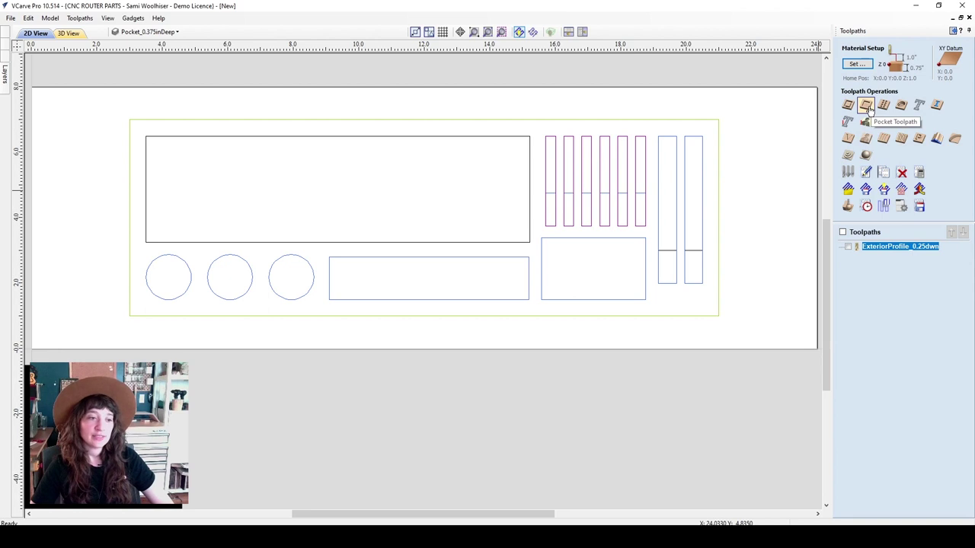
left_click(866, 107)
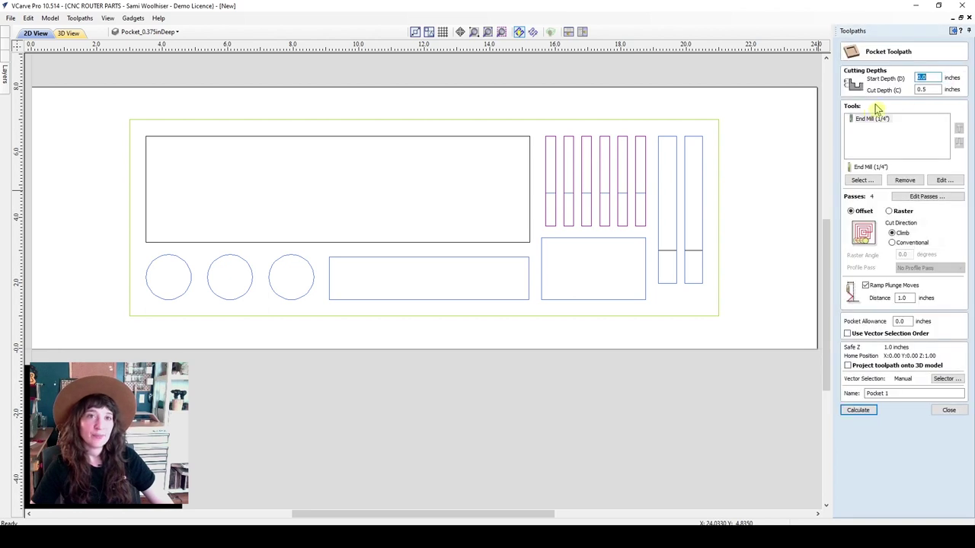
left_click(938, 78)
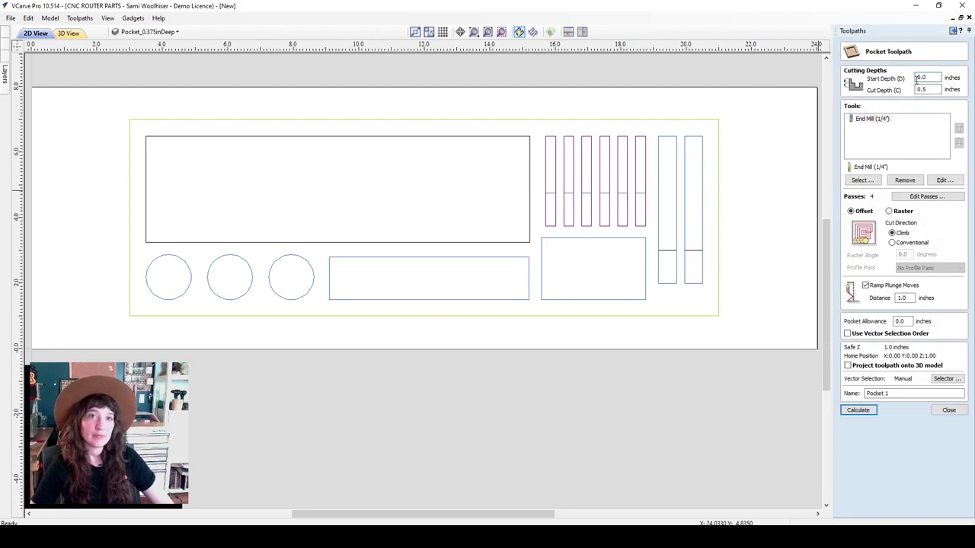